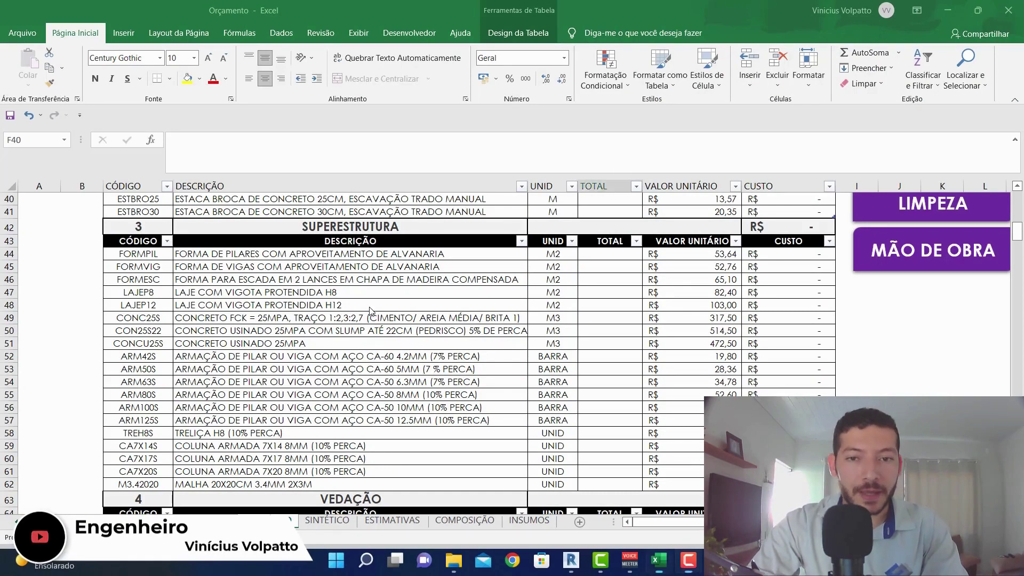
Step: Review the items of the Infraestrutura section and the start of the Superestrutura section in the budget sheet
scroll(380, 304, "up", 8)
left_click(387, 292)
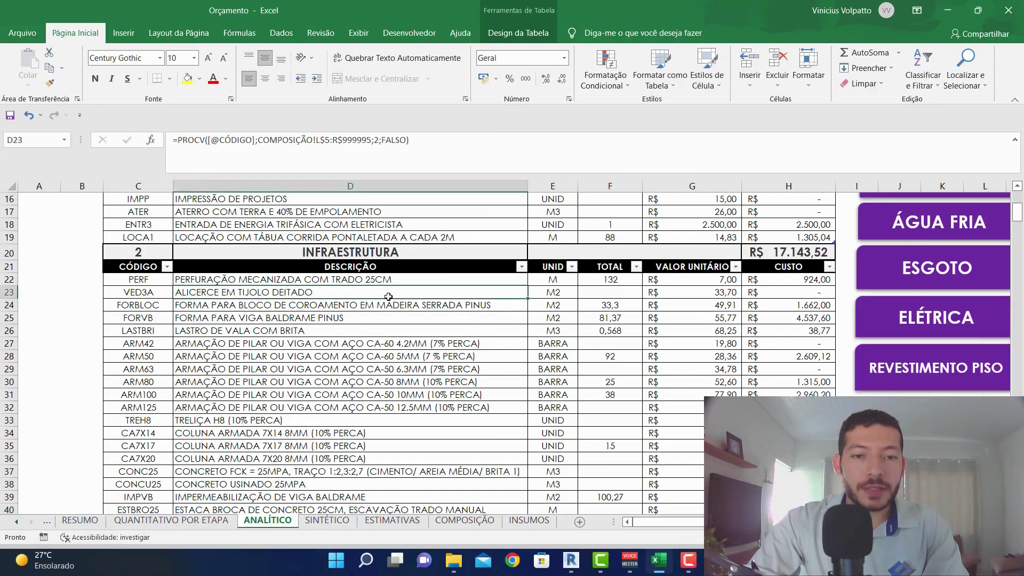
scroll(388, 295, "up", 2)
scroll(388, 296, "down", 3)
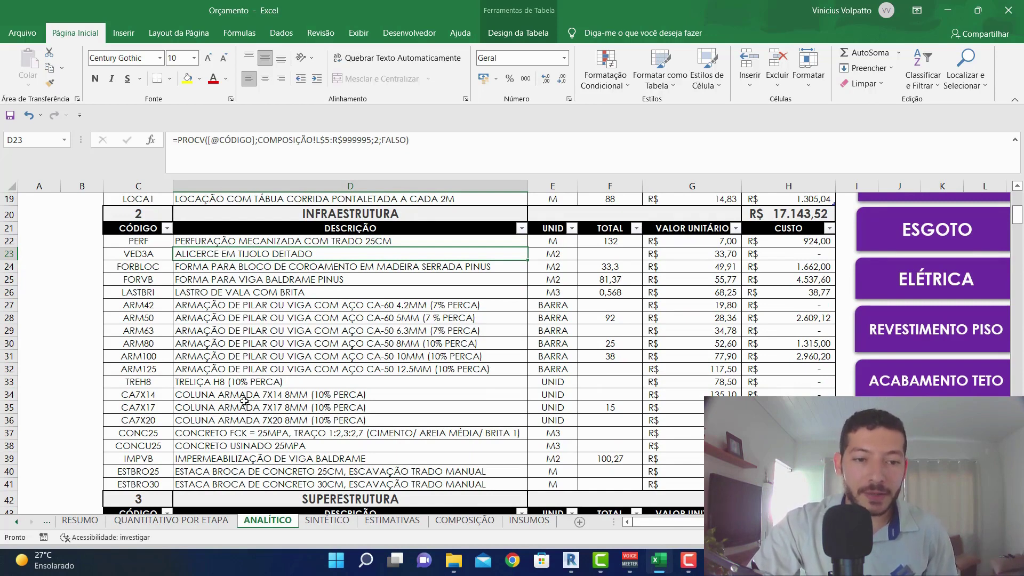
left_click(234, 457)
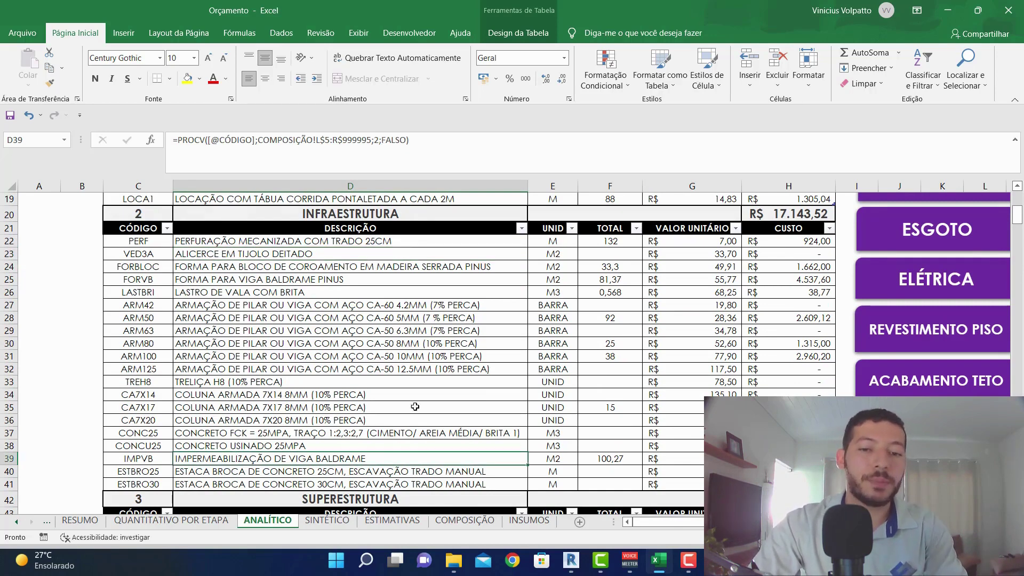
scroll(422, 395, "down", 3)
scroll(422, 393, "down", 4)
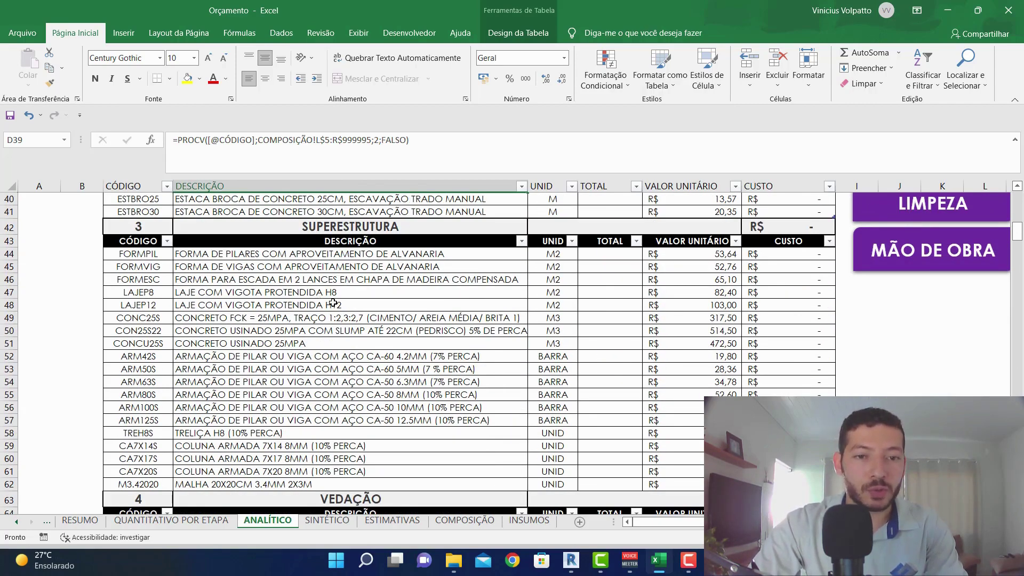
Step: Switch to Revit and examine the columns, beams and slabs in the ESTRUTURA 3D view, including the 14x70 roof beam
left_click(570, 561)
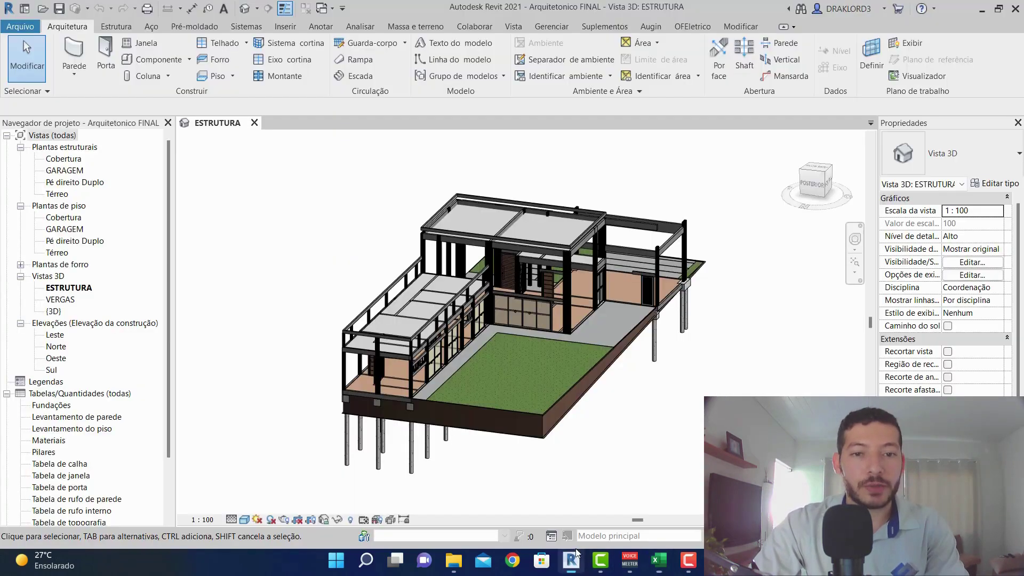
left_click_drag(539, 407, 608, 424)
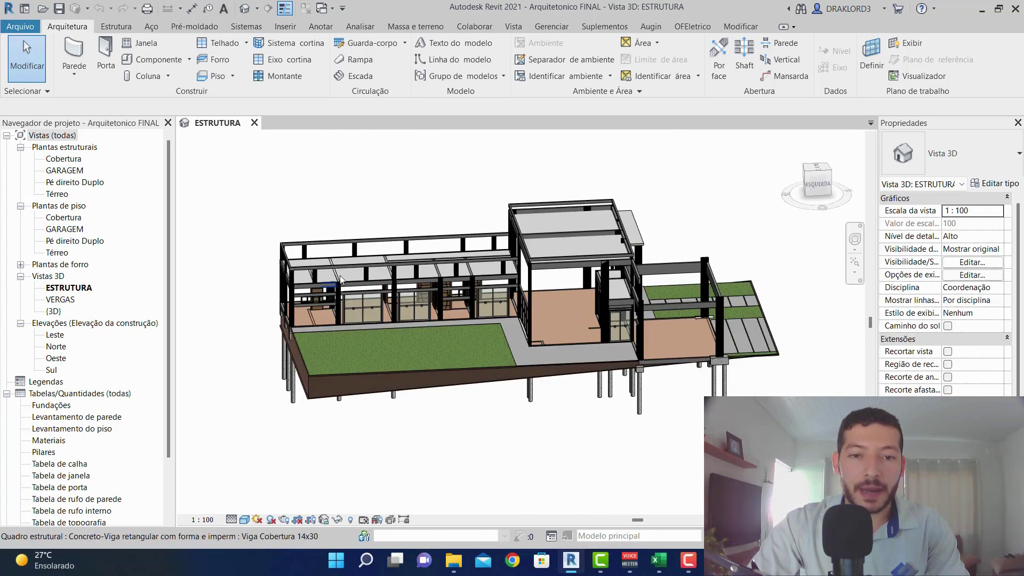
left_click_drag(522, 302, 602, 411)
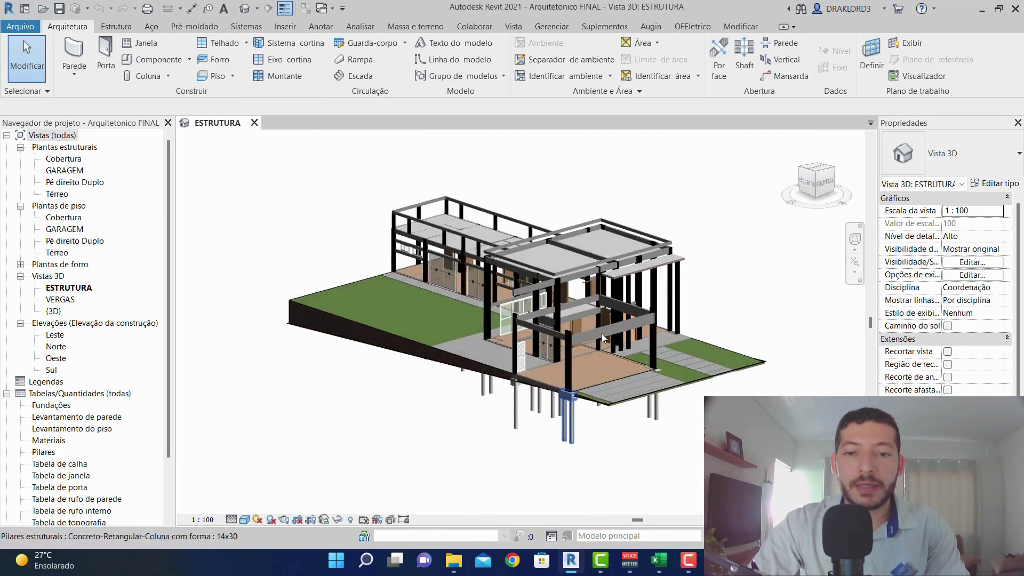
scroll(566, 351, "up", 2)
scroll(566, 352, "up", 2)
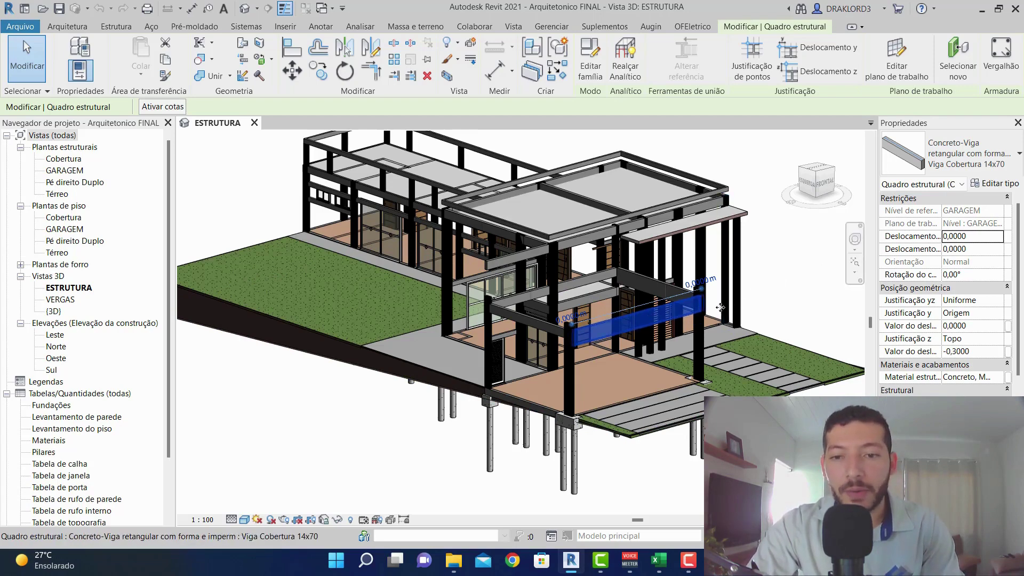
left_click(805, 278)
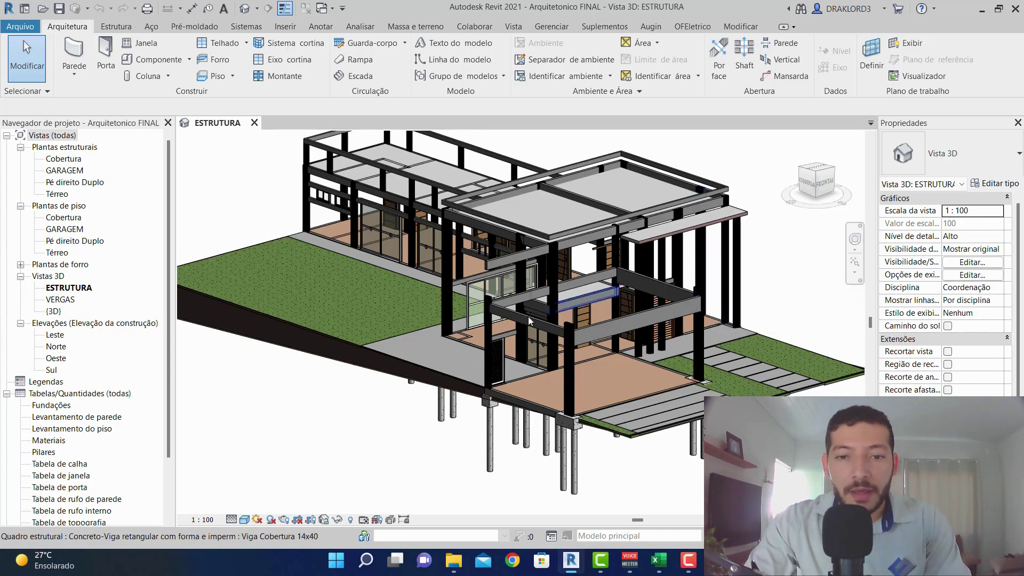
scroll(529, 342, "down", 2)
Step: Switch to the Excel budget and review the column, beam and stair formwork items under Superestrutura
key("alt+Tab")
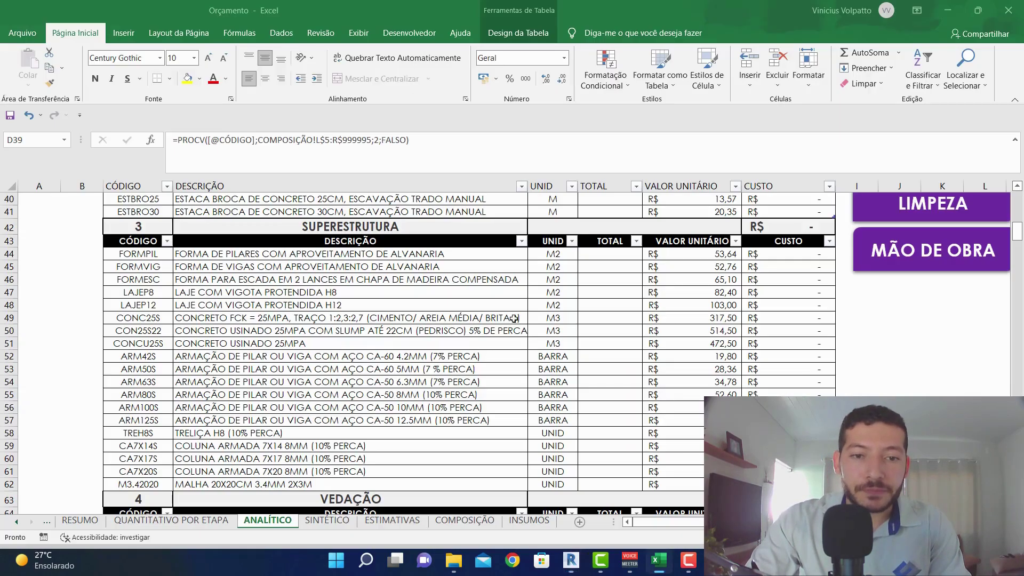
left_click(335, 255)
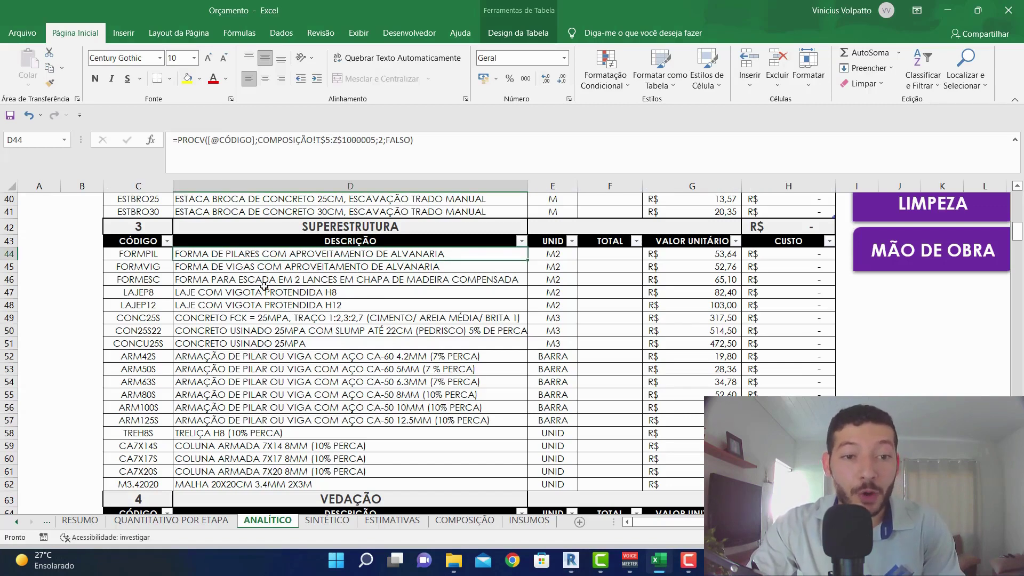
left_click(250, 268)
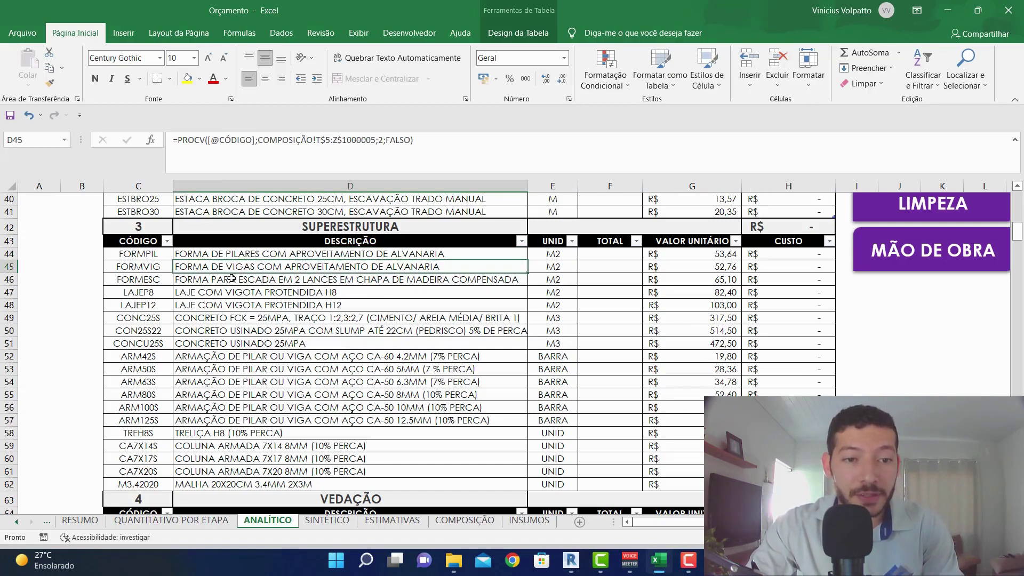
left_click(233, 281)
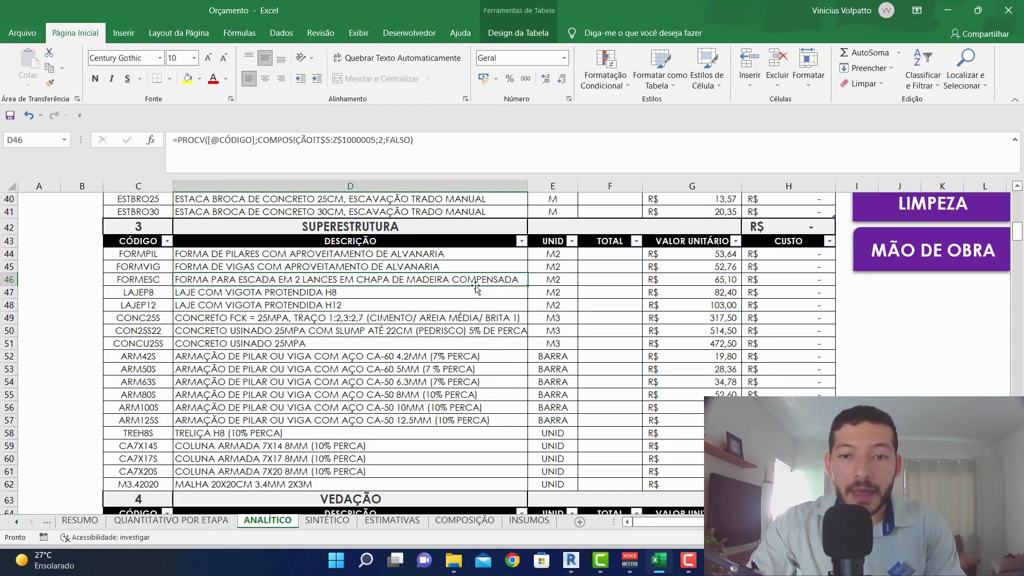
left_click(276, 254)
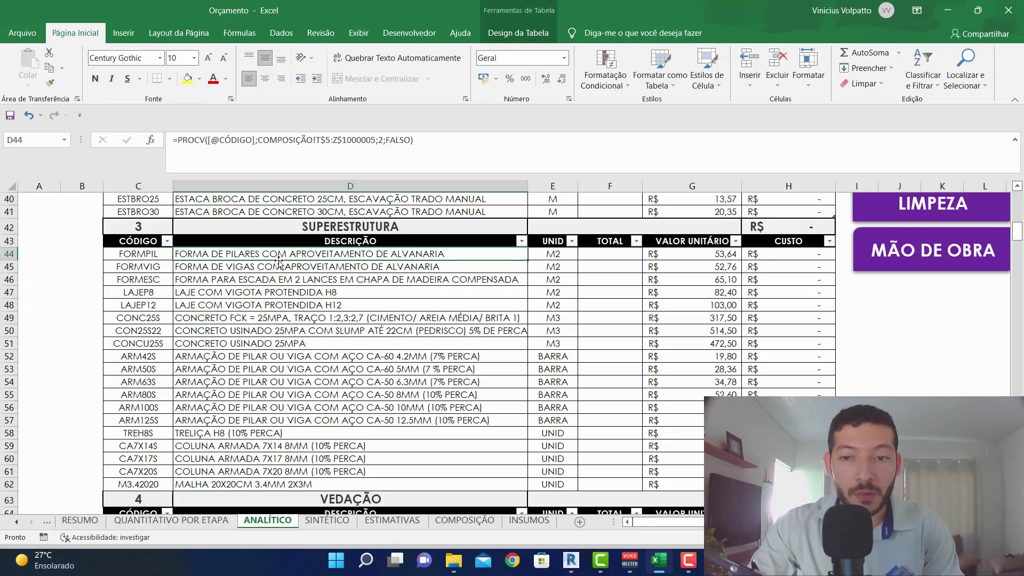
Step: Switch to Revit and open the Pilares schedule to read the column formwork areas
key("alt+Tab")
scroll(345, 287, "down", 3)
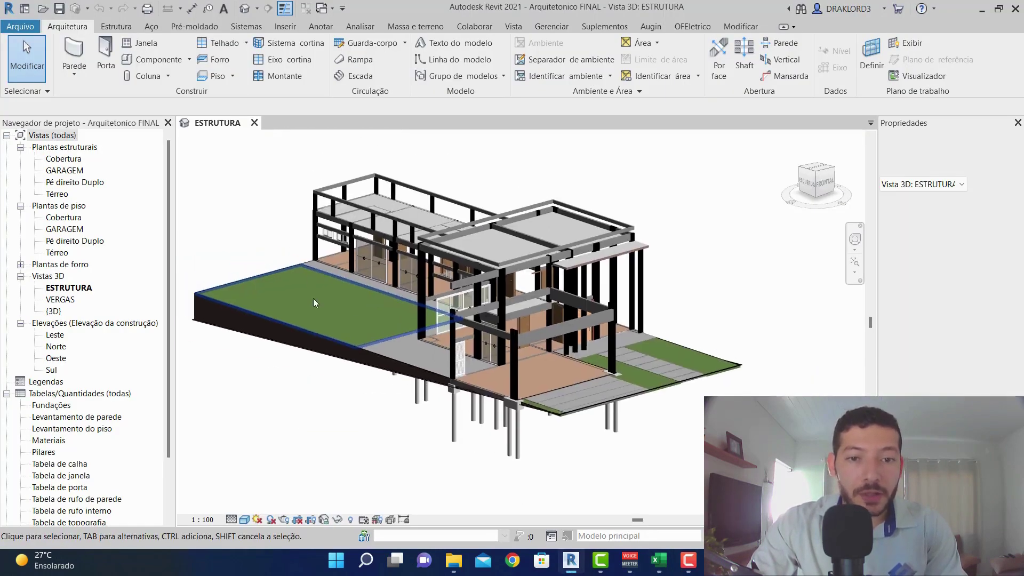
scroll(78, 392, "down", 2)
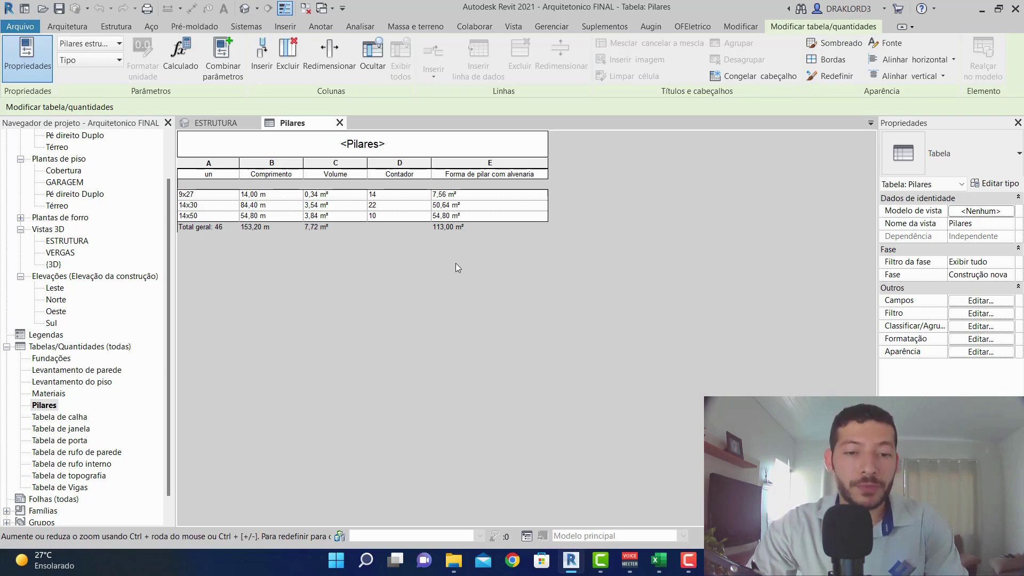
Step: Switch to the Excel budget and enter =133/2 as the total for the FORMPIL column formwork item
key("alt+Tab")
scroll(425, 275, "up", 6)
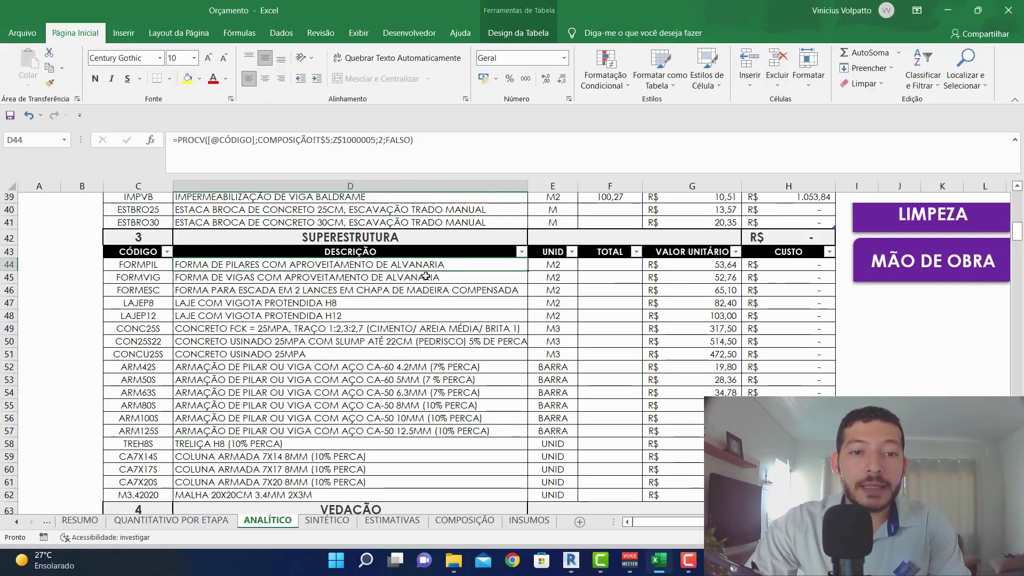
scroll(425, 275, "up", 1)
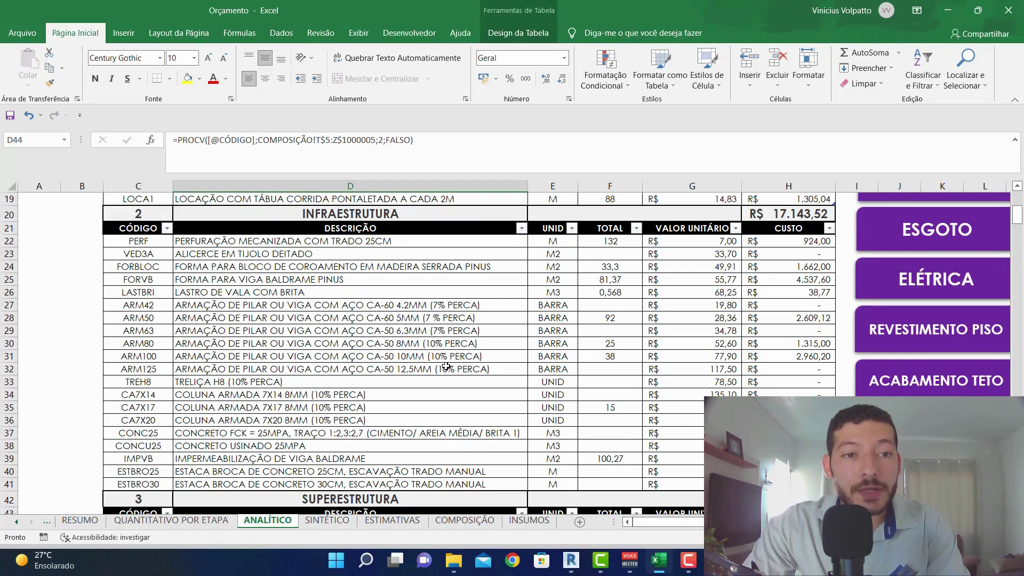
scroll(447, 366, "down", 4)
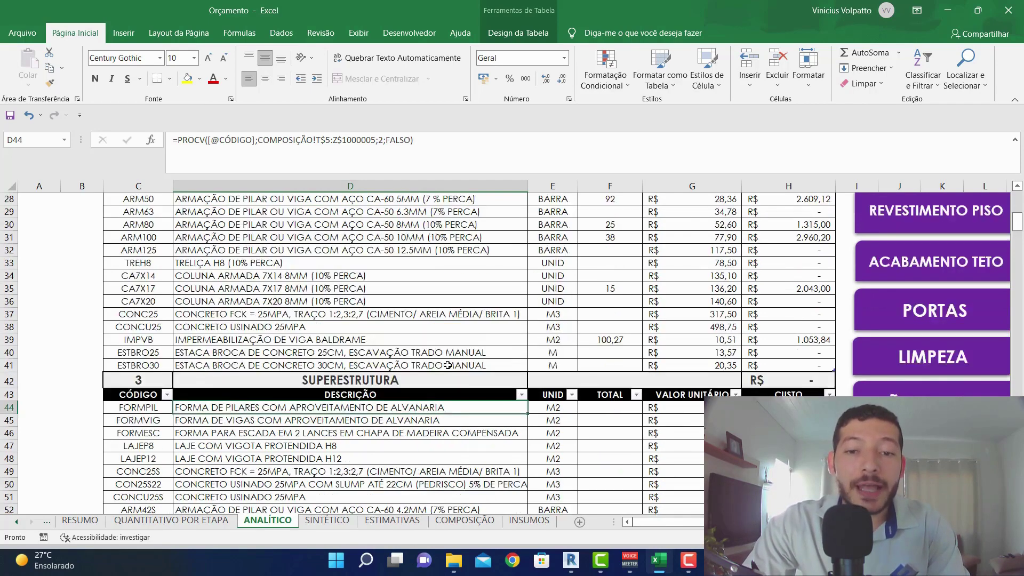
left_click(608, 370)
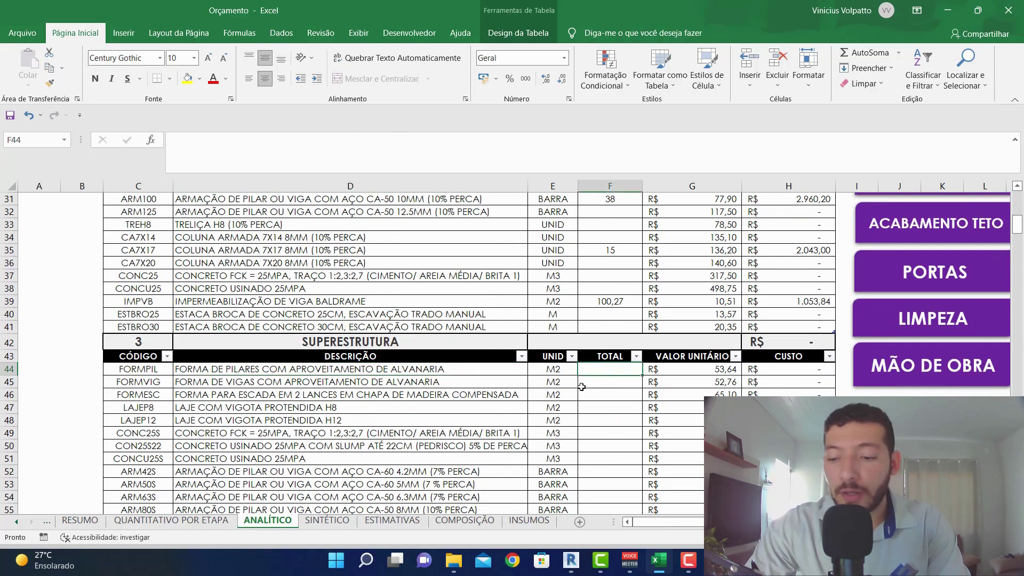
type("=")
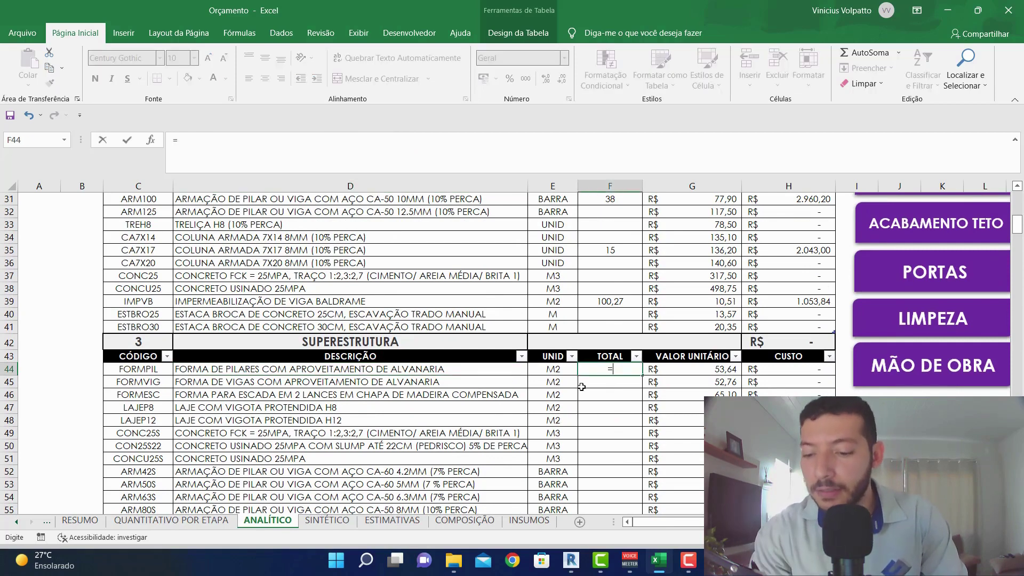
type("133/2")
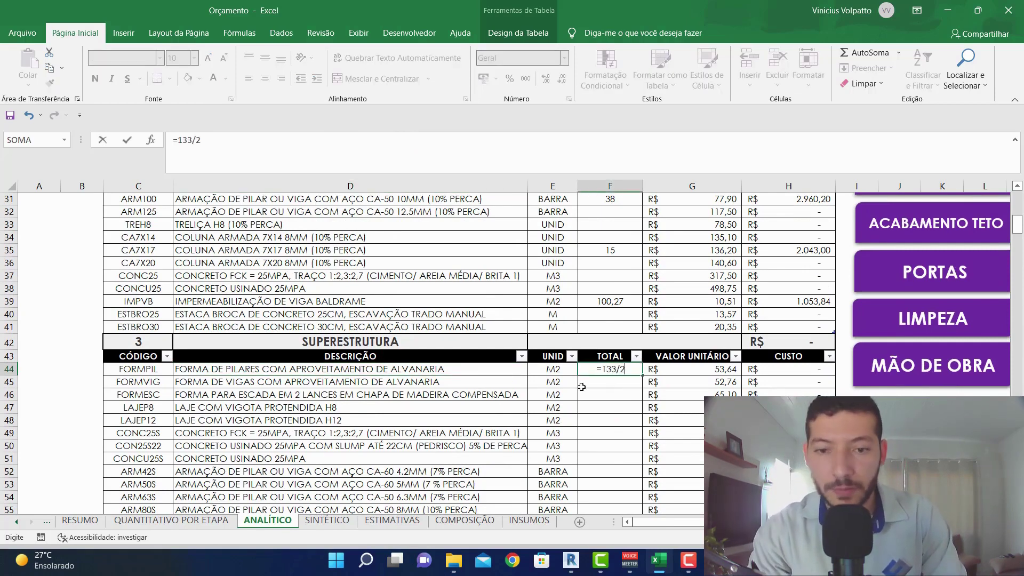
key("Return")
key("ctrl+z")
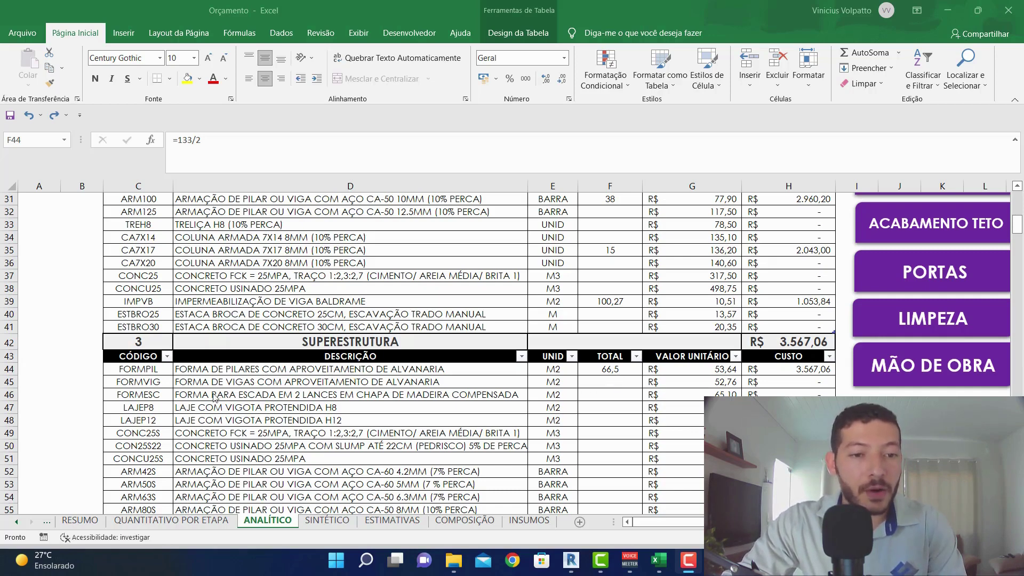
Step: Switch to Revit, open the Tabela de Vigas schedule and highlight the formwork areas of the three Viga Cobertura types
key("alt+Tab")
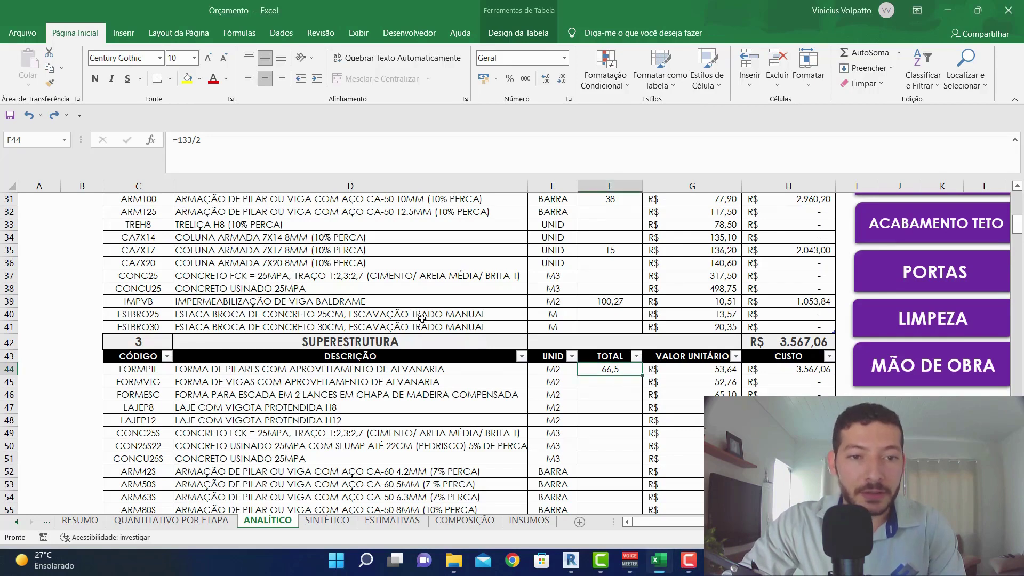
key("alt+Tab")
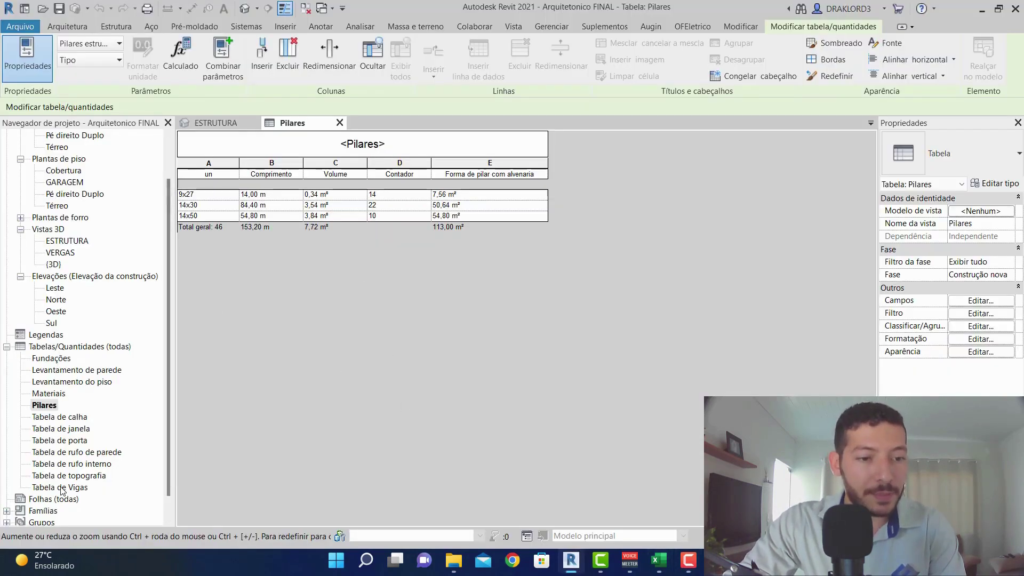
key("Escape")
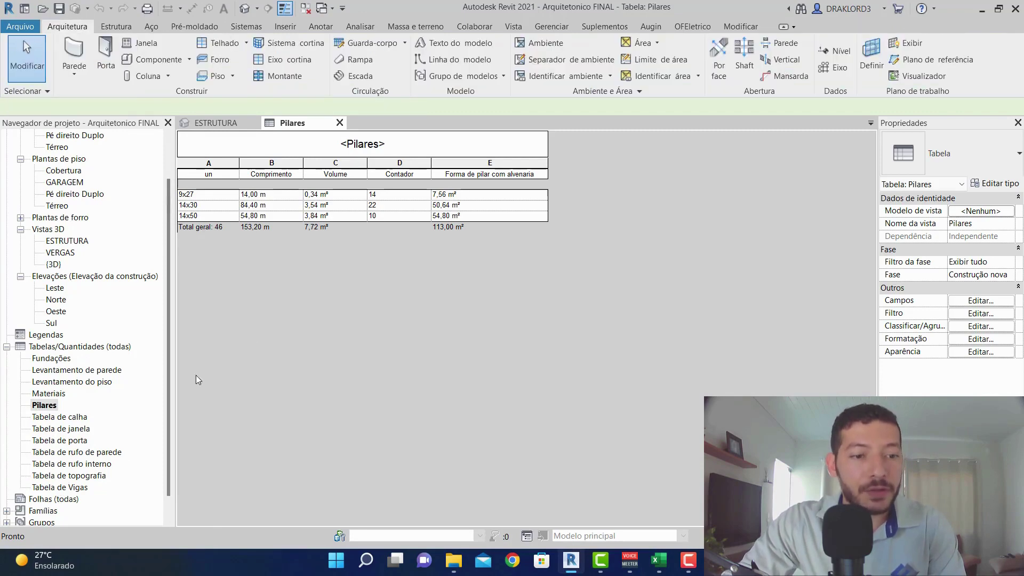
double_click(74, 488)
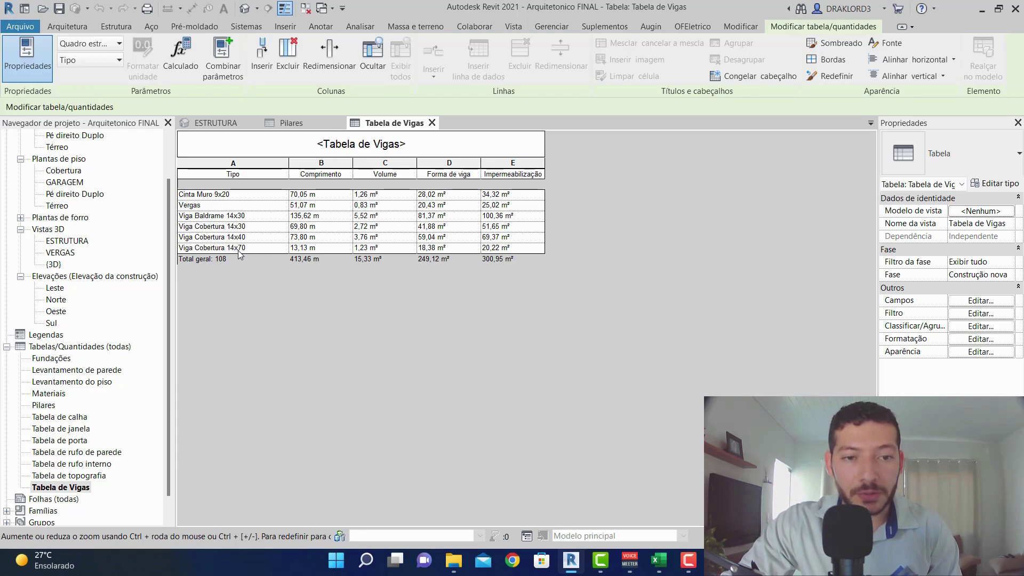
left_click(432, 231)
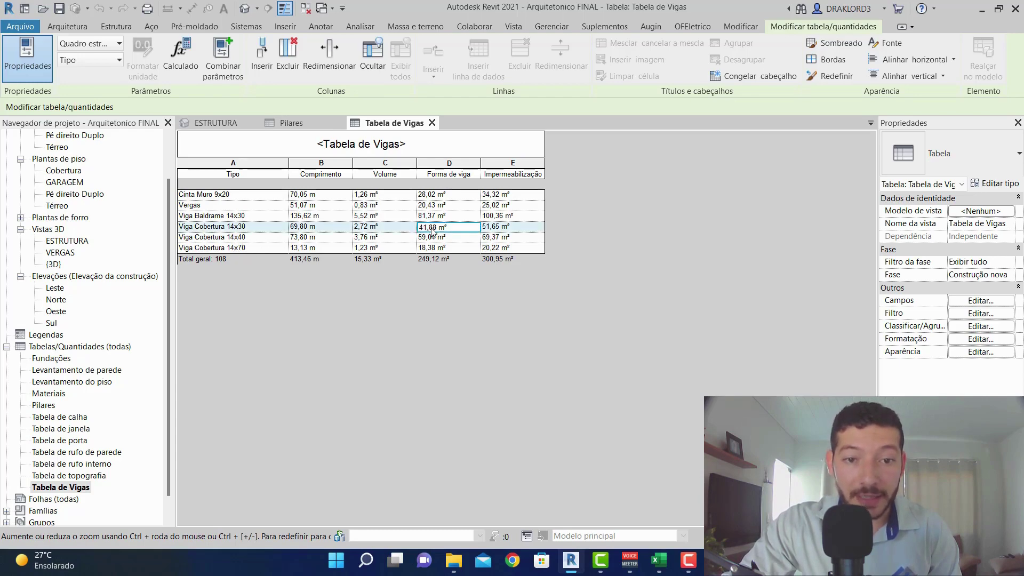
left_click_drag(432, 231, 433, 249)
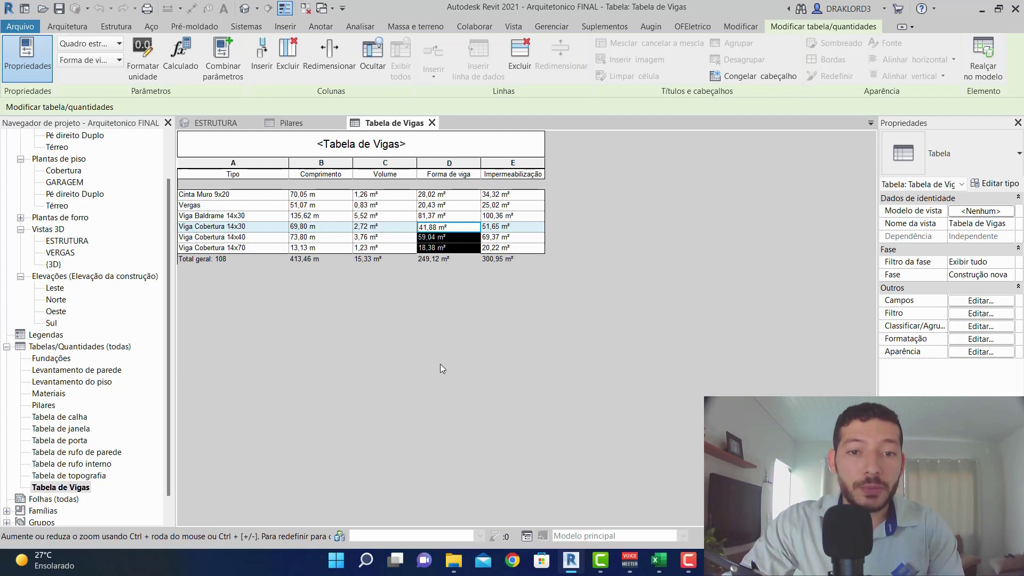
Step: Switch to the Excel budget and enter =28,02+41,88+59,04+18,38 as the FORMVIG beam formwork total, checking each area in Revit's Tabela de Vigas
key("alt+Tab")
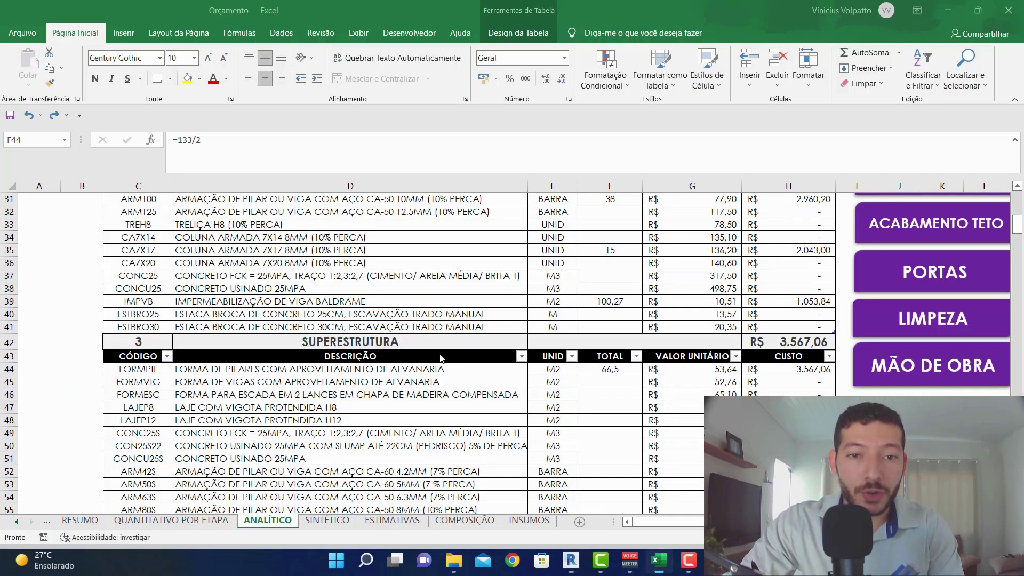
left_click(590, 377)
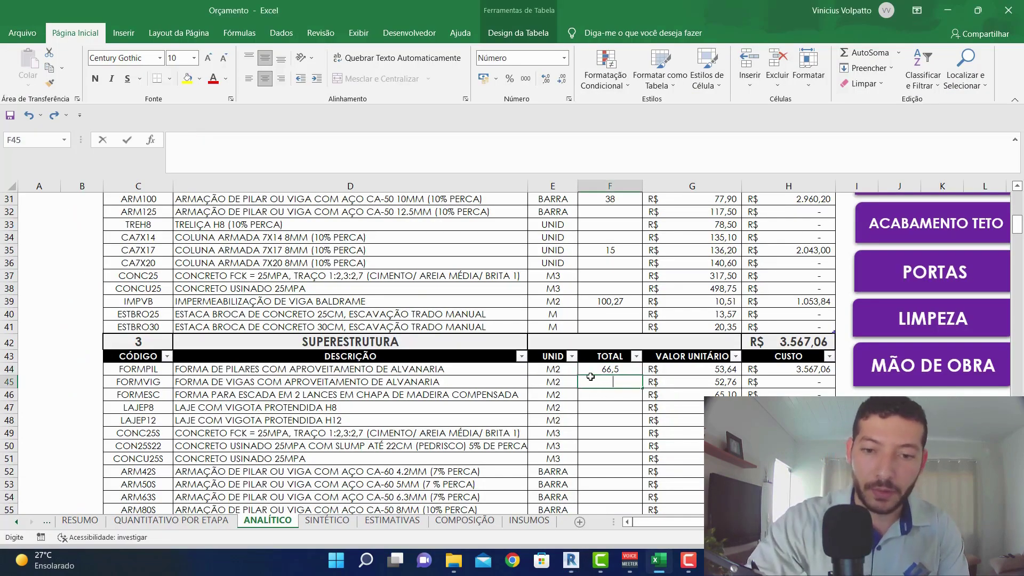
type("=28,02+")
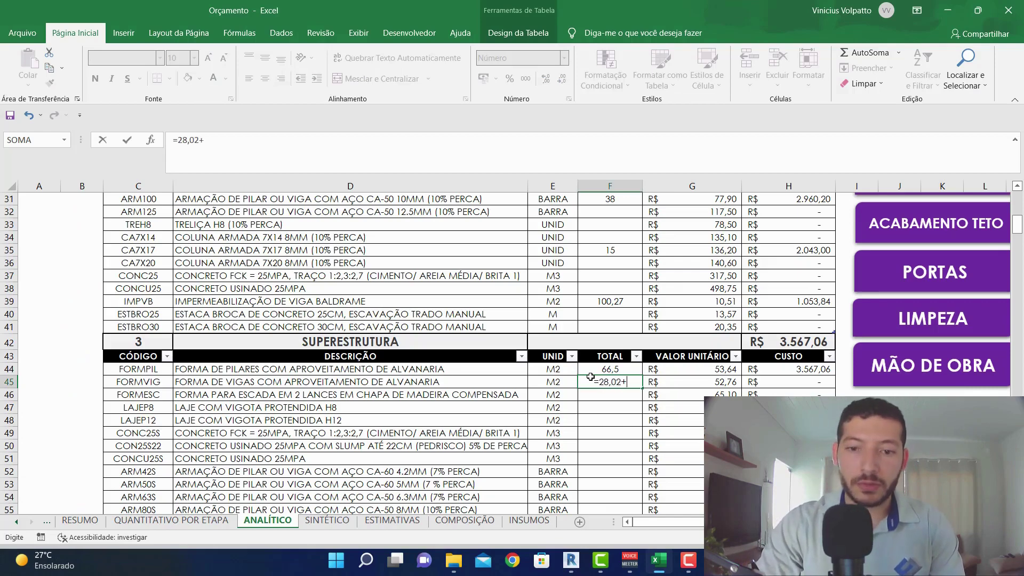
key("alt+Tab")
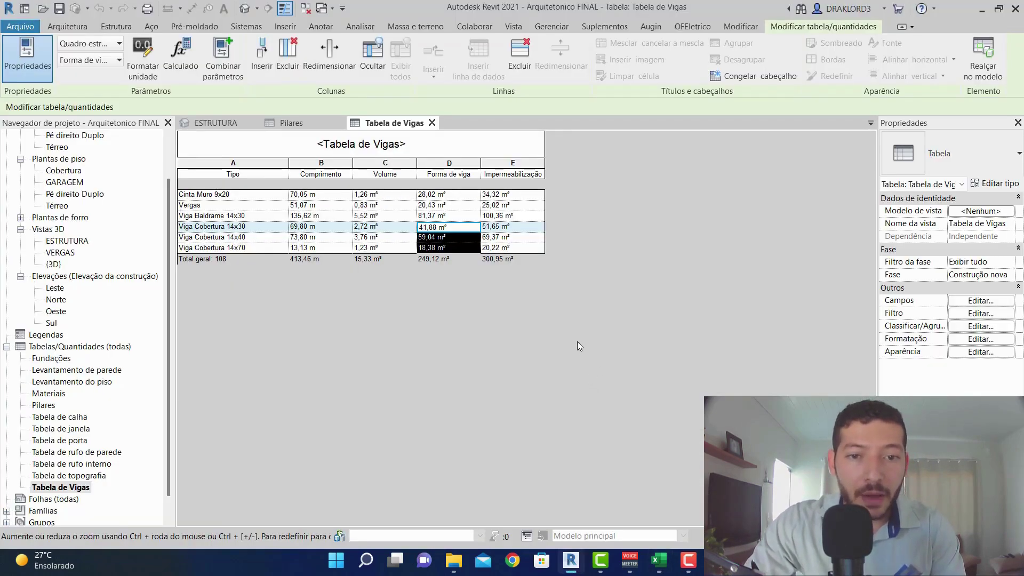
key("alt+Tab")
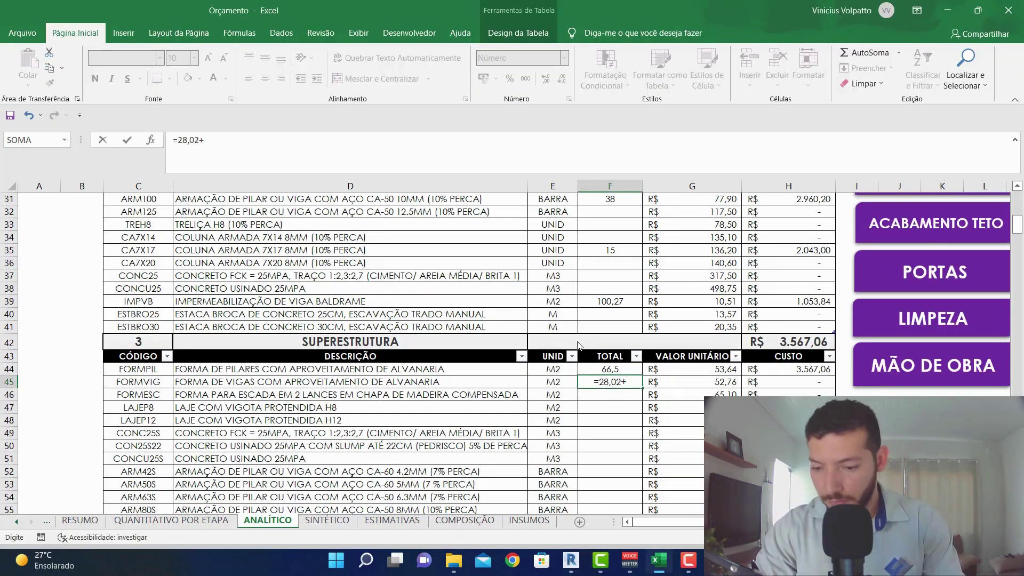
type("41,88+")
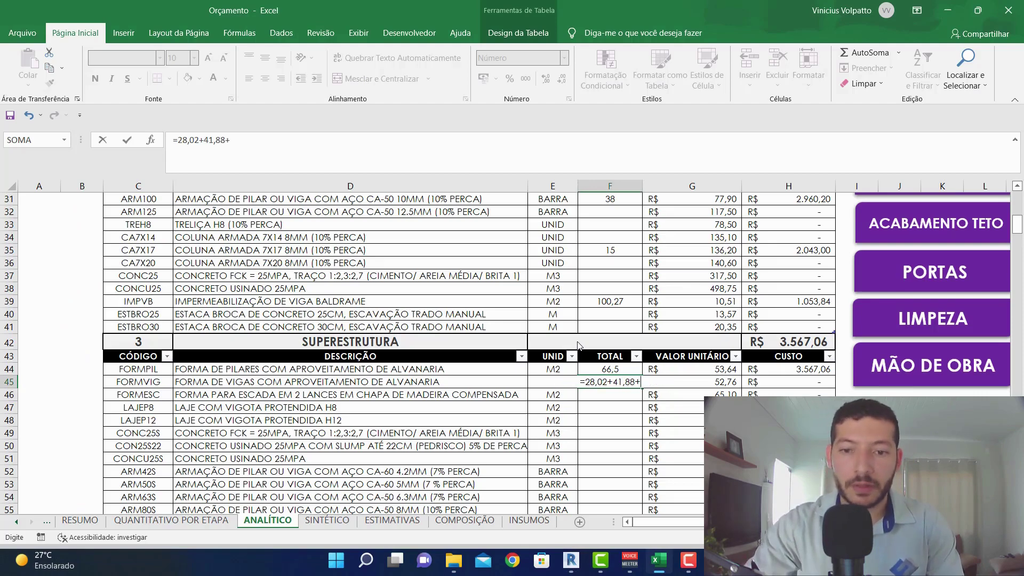
key("alt+Tab")
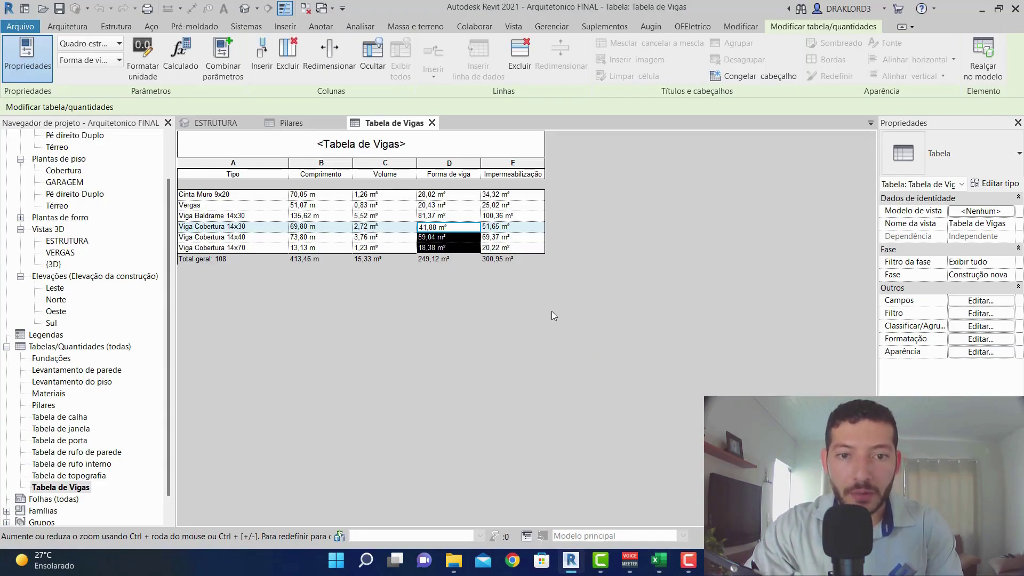
key("alt+Tab")
type("59,04+")
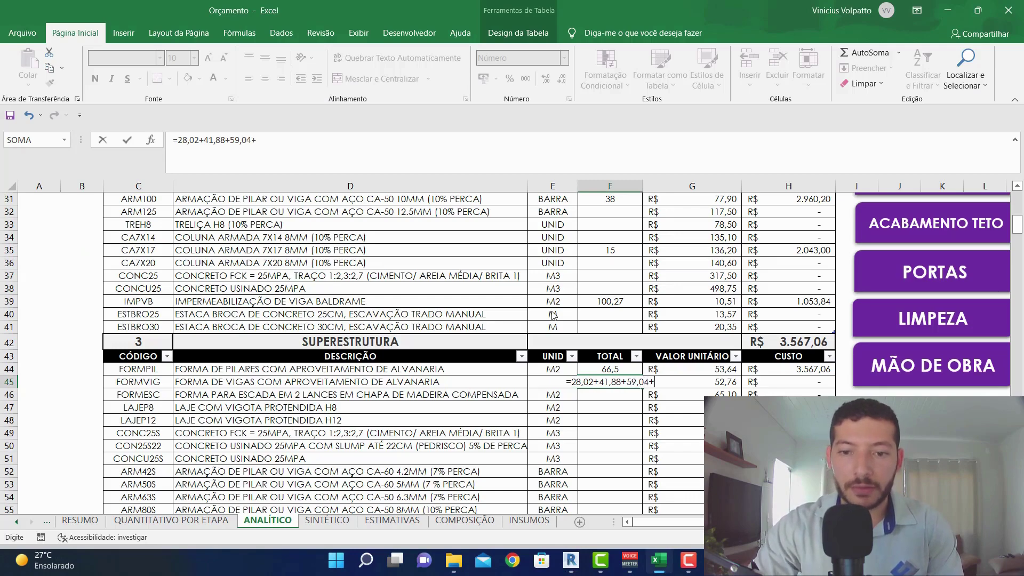
key("alt+Tab")
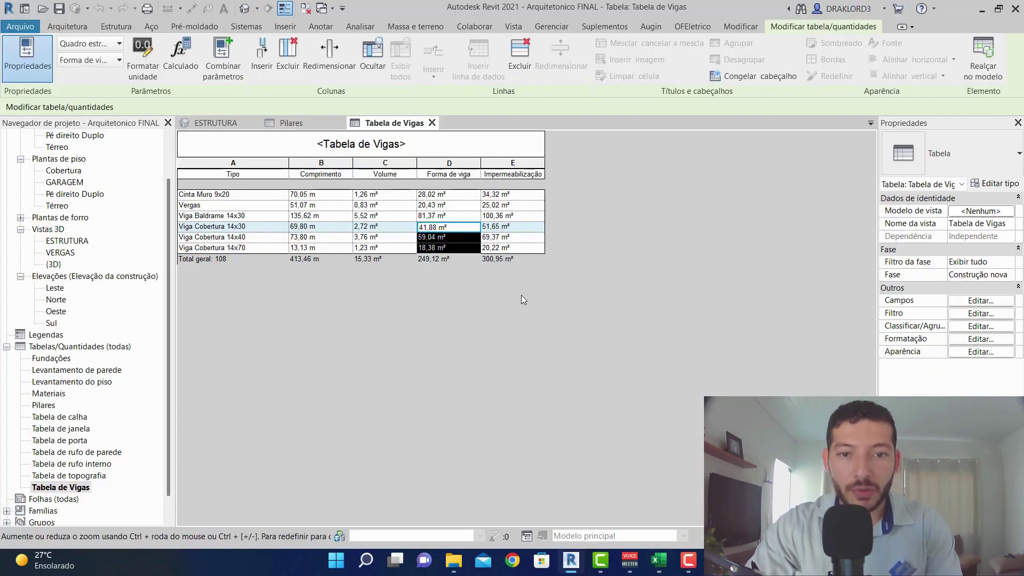
key("alt+Tab")
type("18,38")
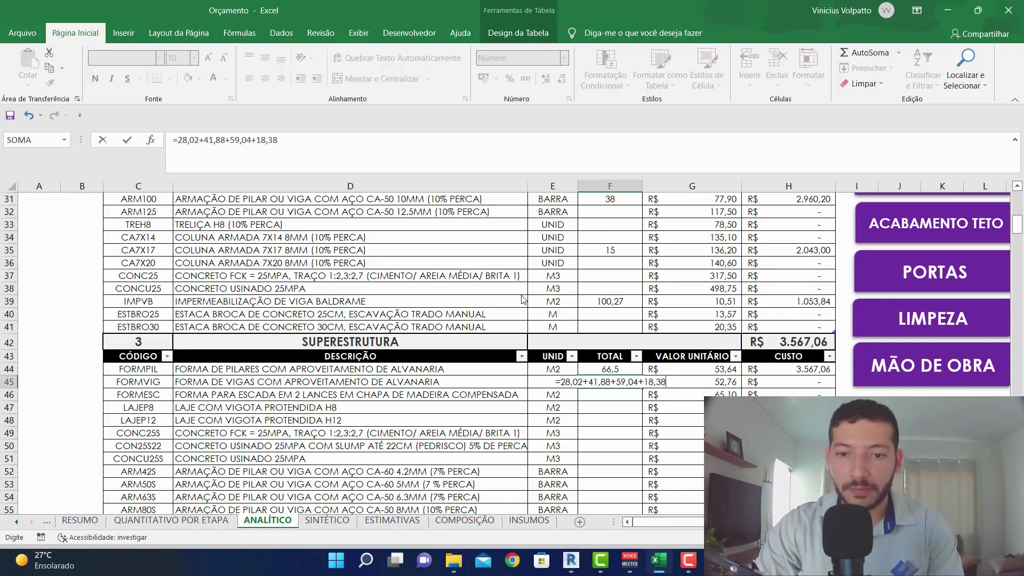
key("Return")
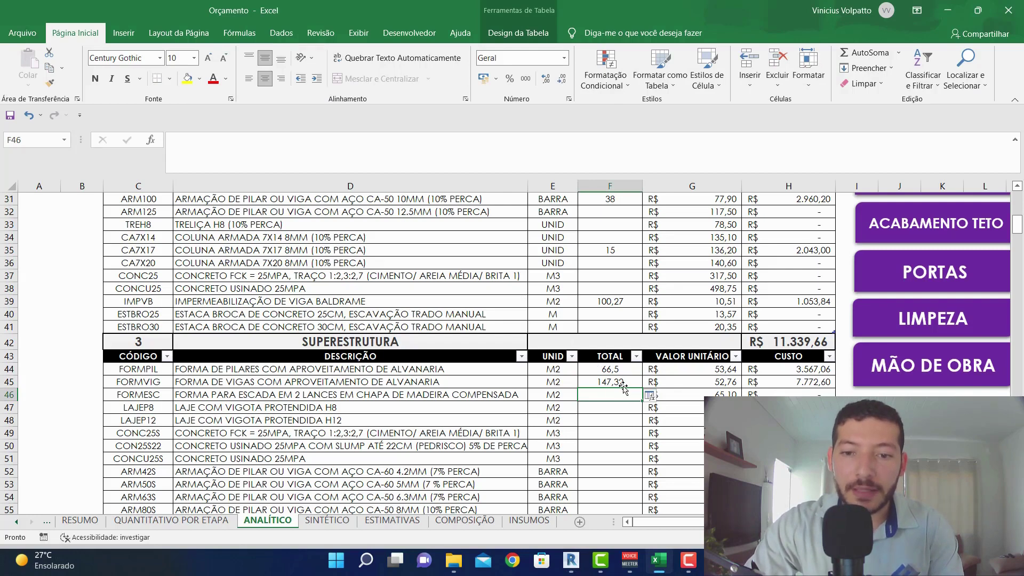
Step: Replace the FORMVIG beam formwork total with the halved area, =147,32/2
left_click(625, 383)
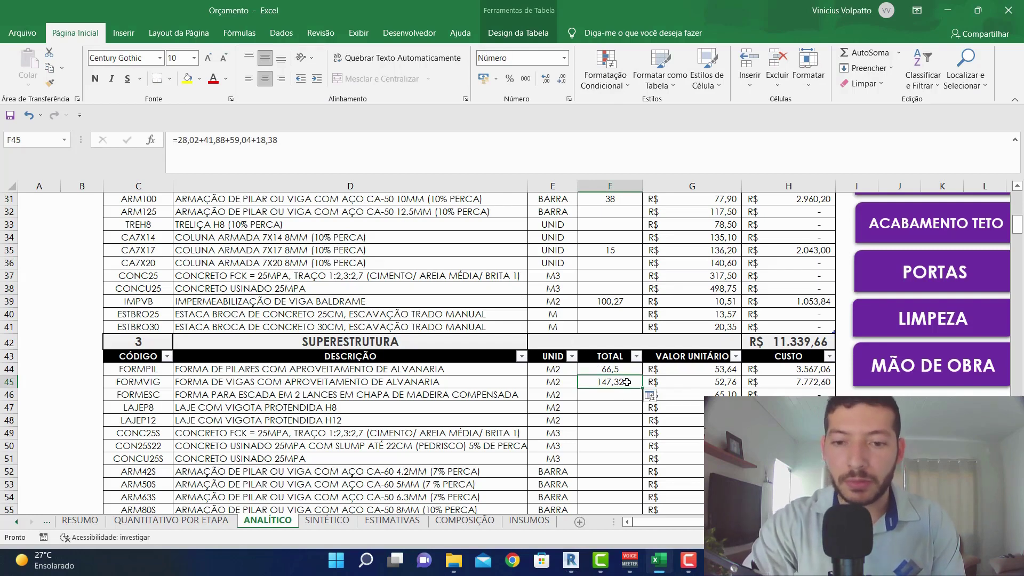
type("=147,32/2")
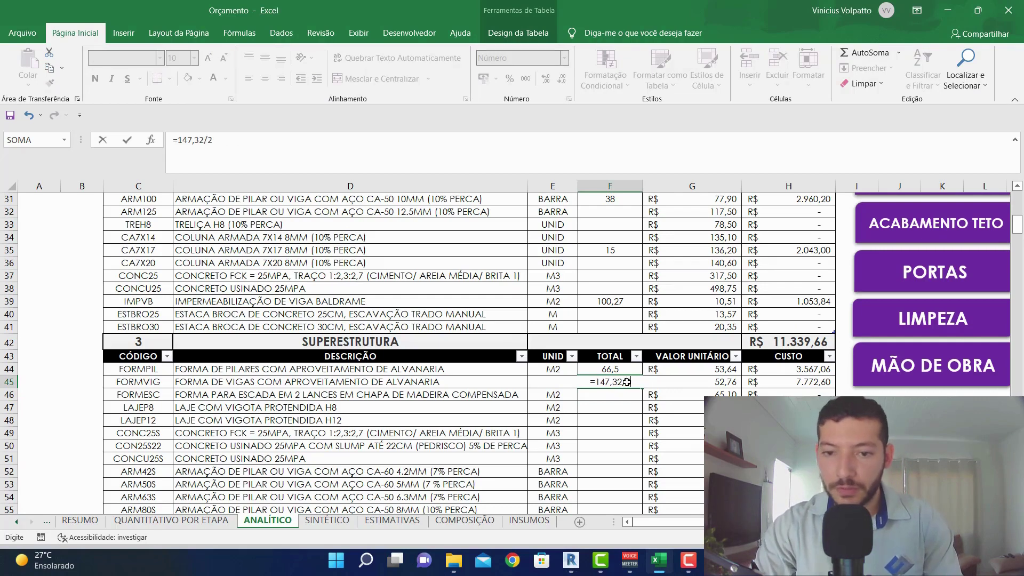
key("Return")
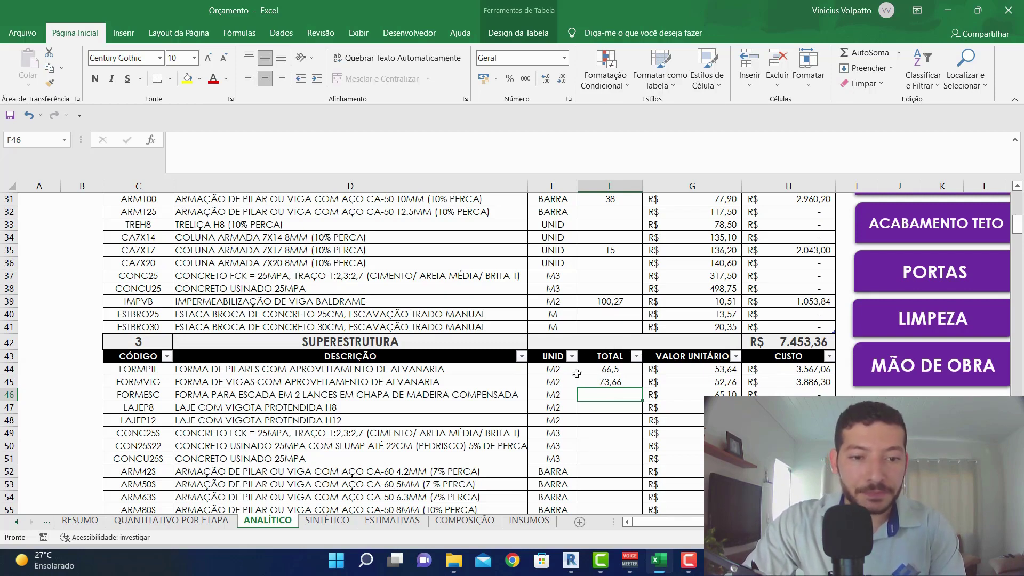
Step: Review the slab items LAJEP8 and LAJEP12 under Superestrutura and compare the H8 and H12 prestressed joist options
scroll(531, 372, "down", 1)
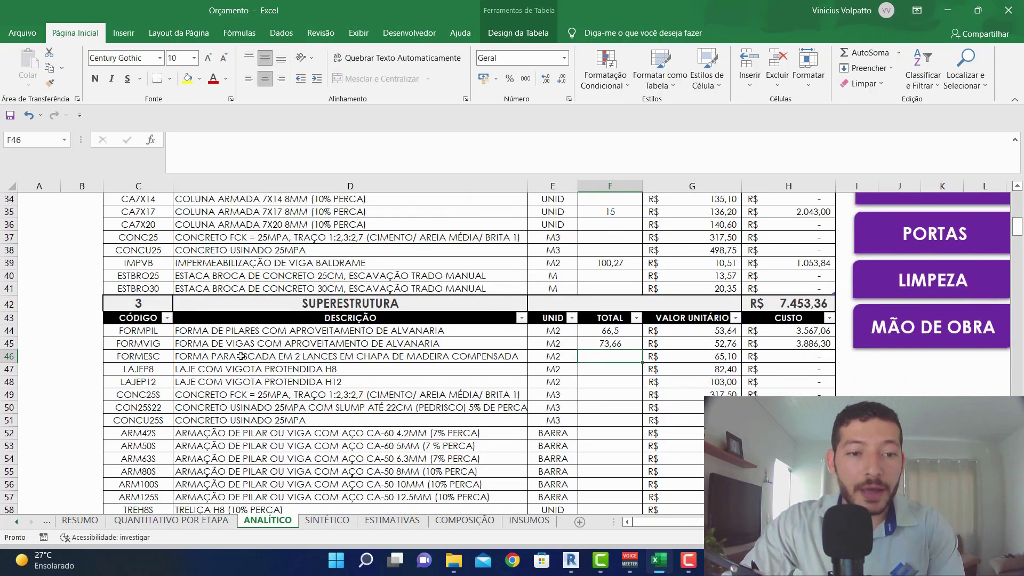
left_click(407, 373)
left_click(405, 382)
key("Up")
left_click(396, 382)
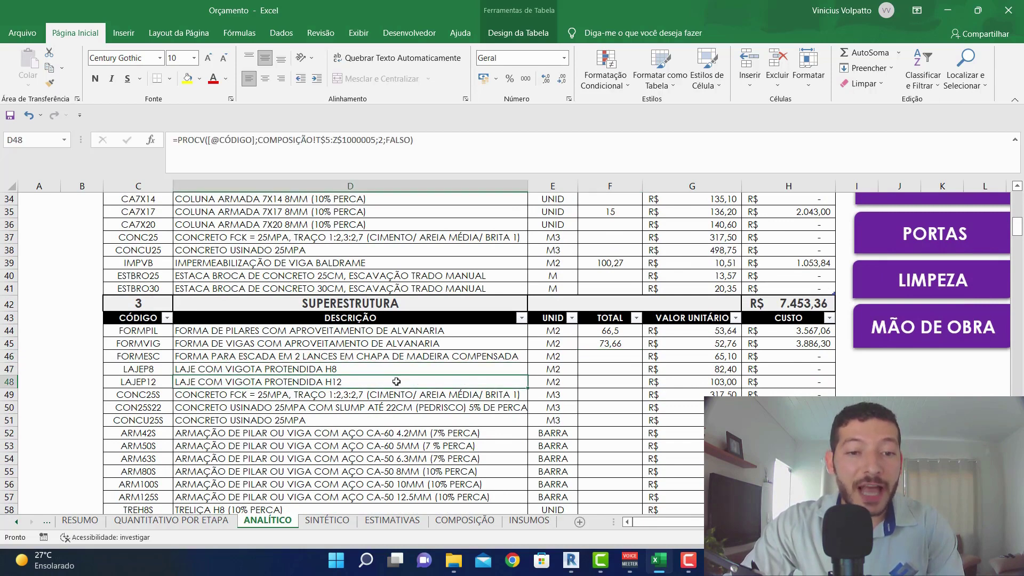
left_click(402, 370)
left_click(396, 382)
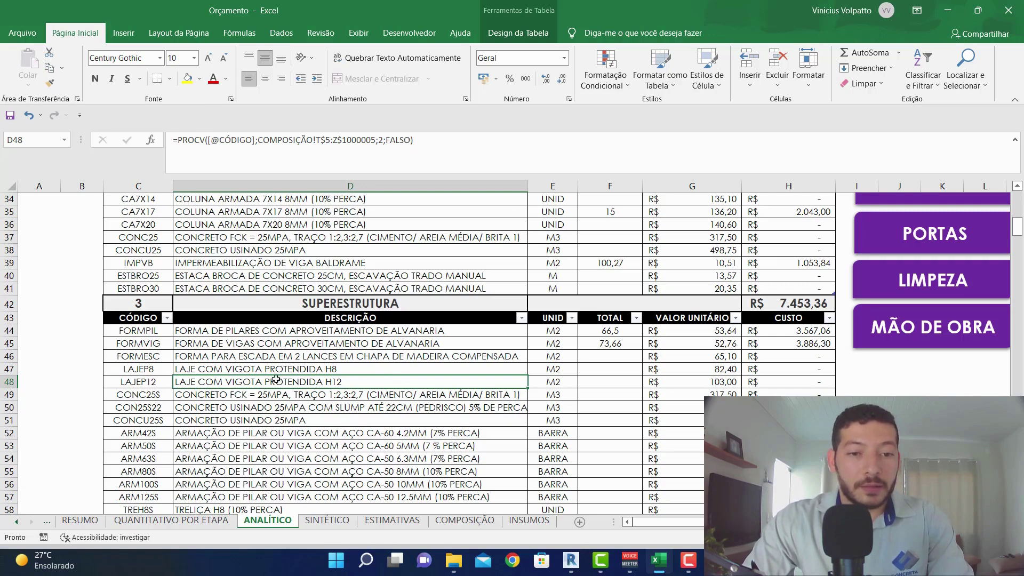
left_click(236, 369)
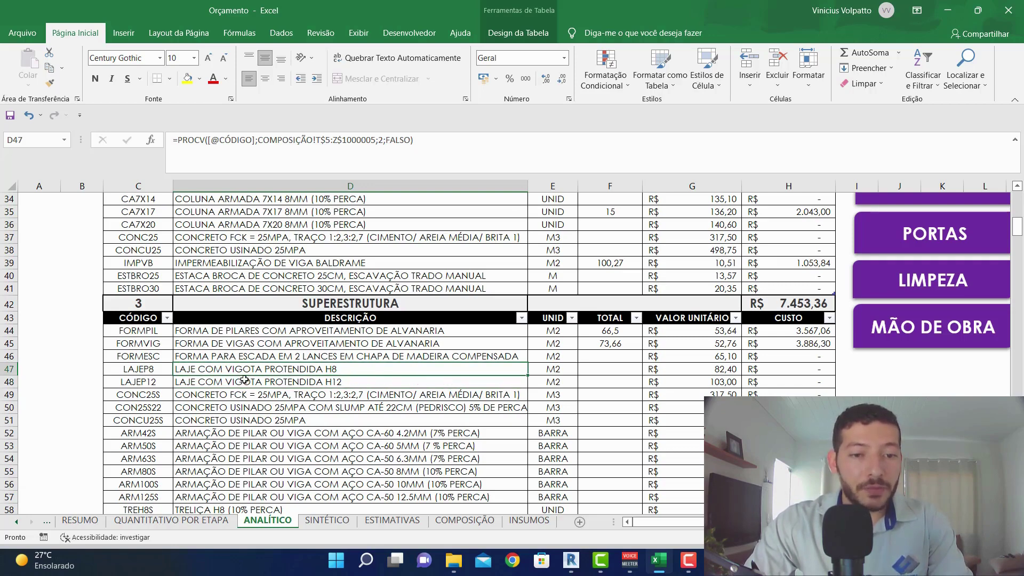
left_click(254, 381)
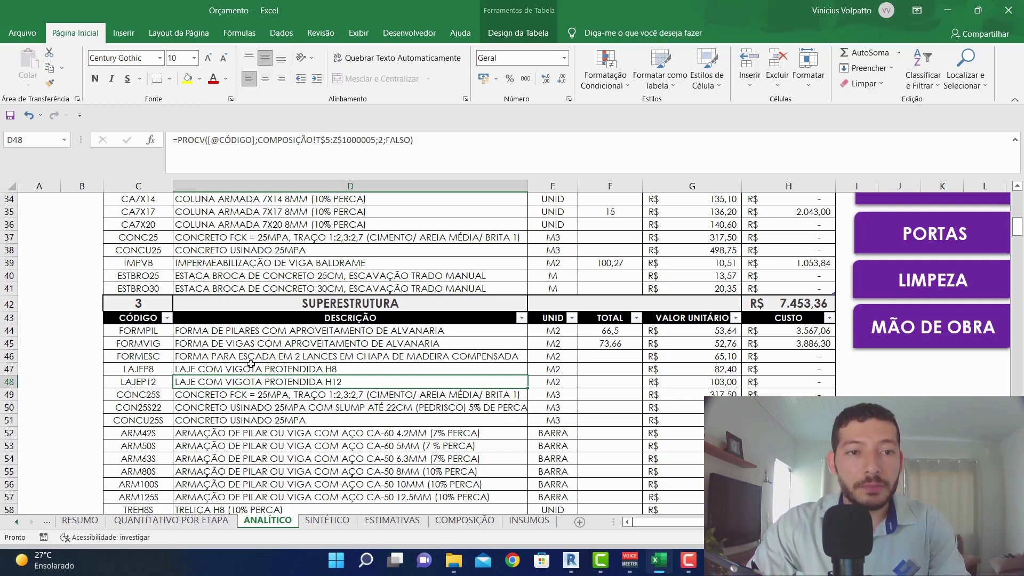
left_click(256, 368)
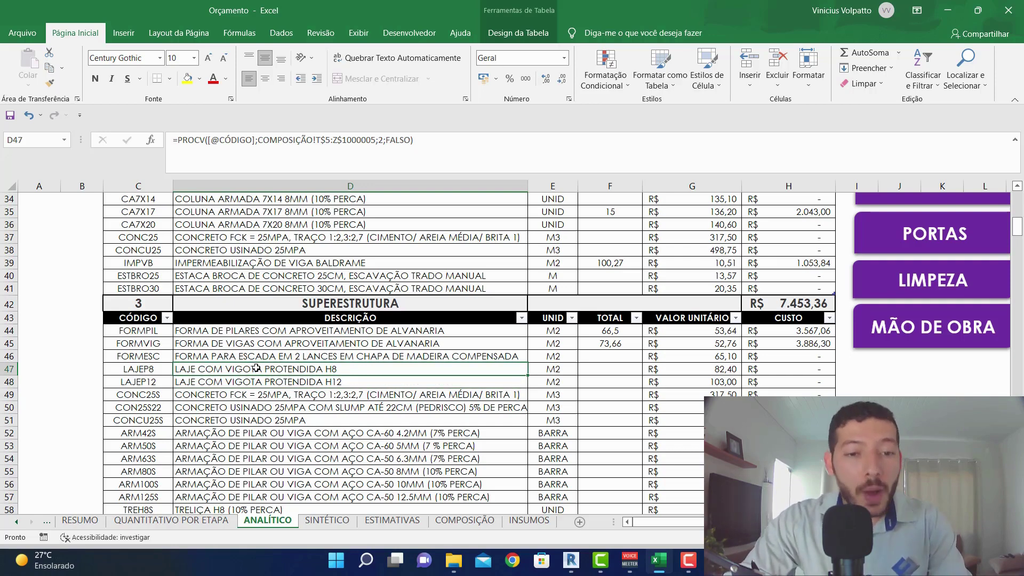
Step: Switch to Revit, open the Materiais schedule and find the Laje H8 area under Pisos
key("alt+Tab")
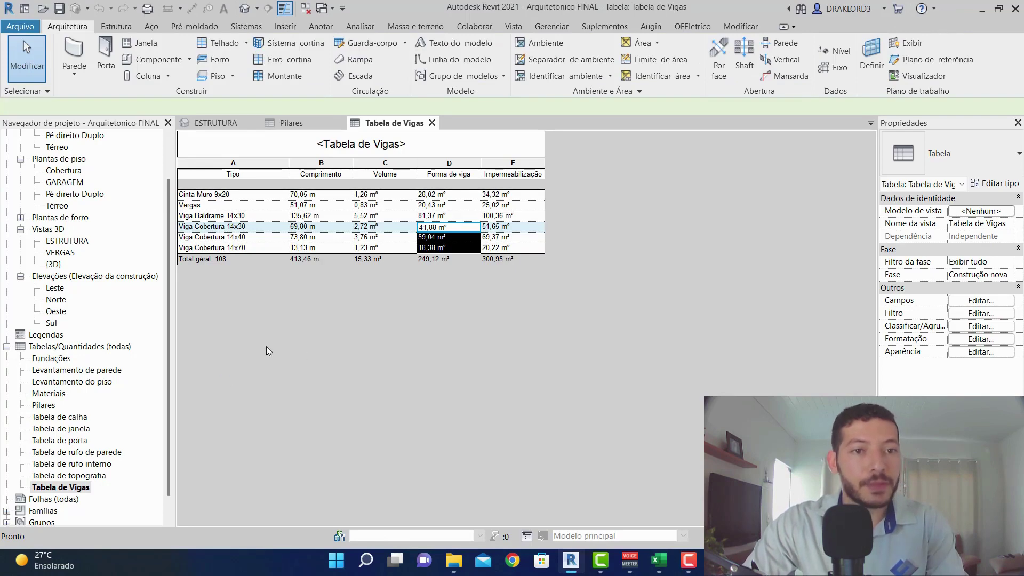
double_click(51, 393)
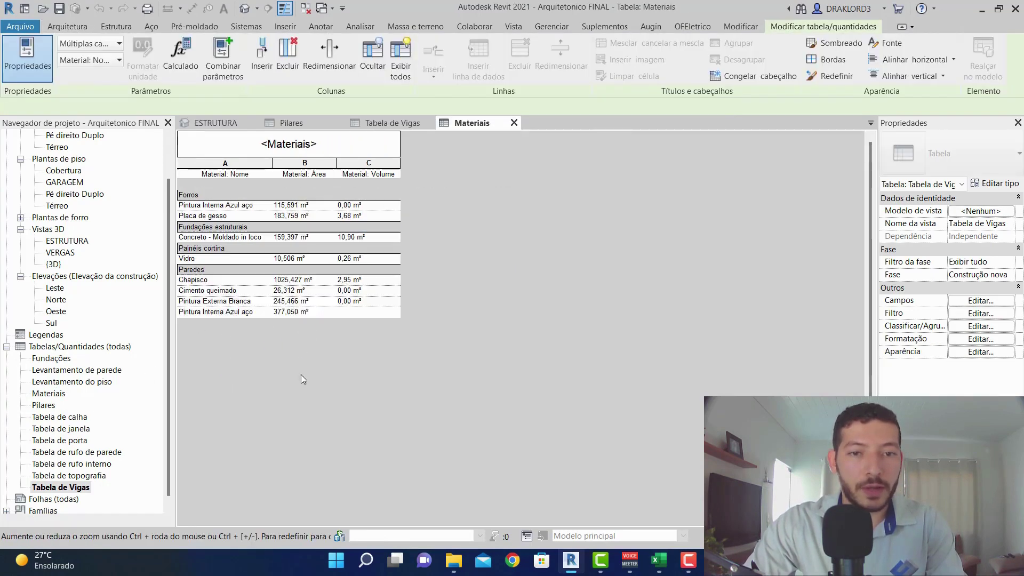
scroll(320, 347, "down", 3)
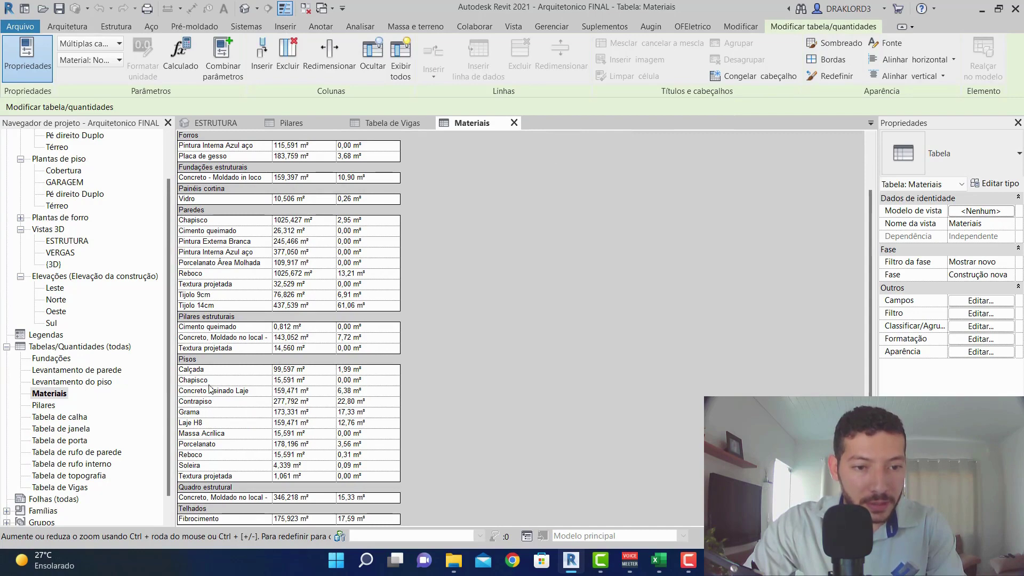
left_click(209, 424)
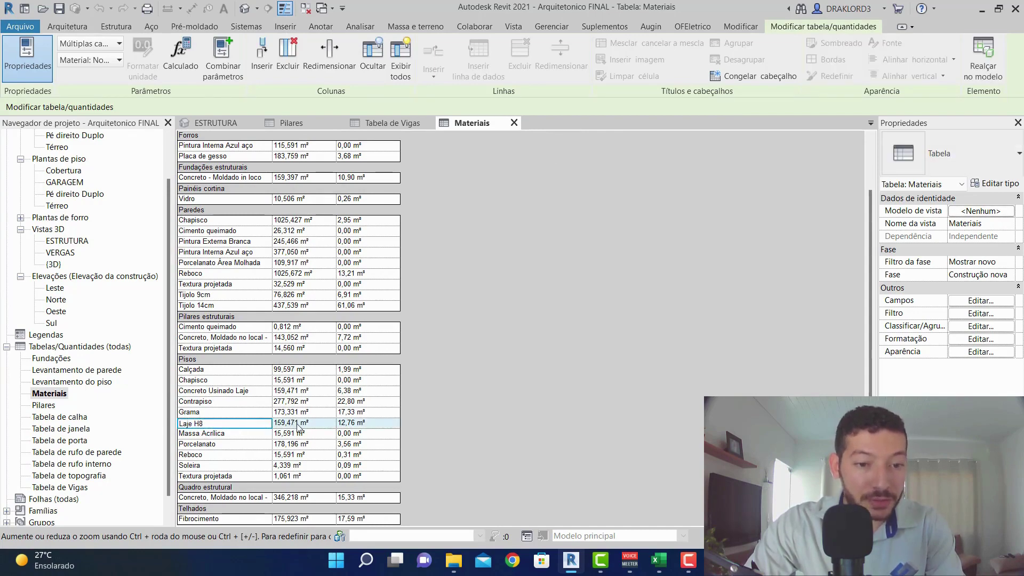
Step: Switch to the Excel budget and enter 159,47 as the total for the LAJEP8 slab item
key("alt+Tab")
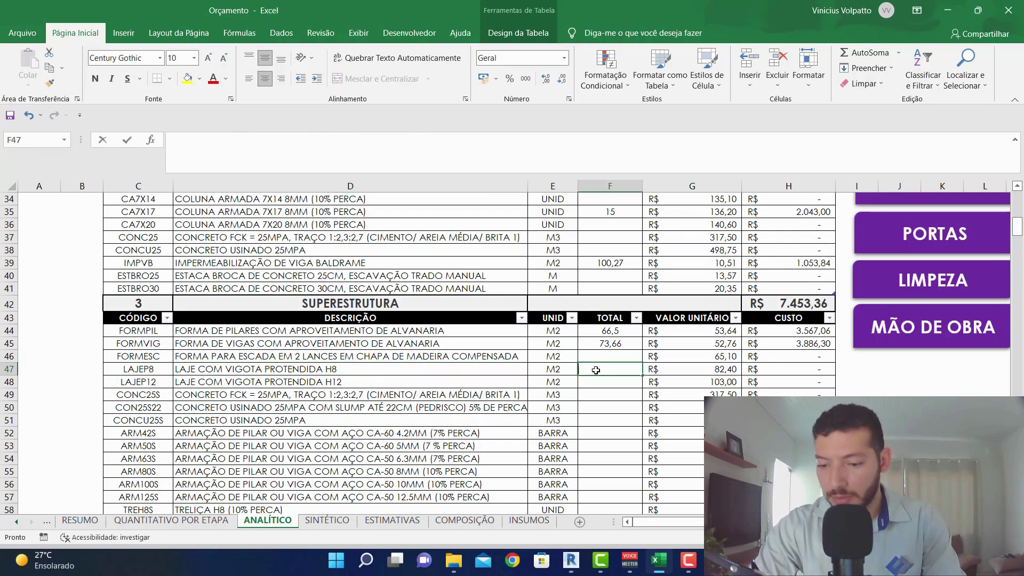
type("159,47")
key("Return")
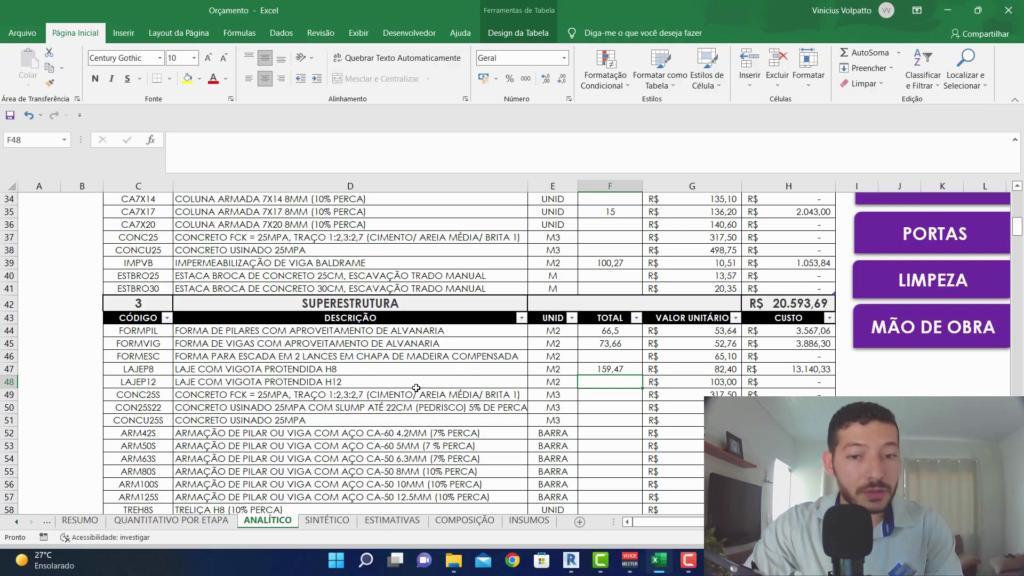
Step: Review the Superestrutura concrete items and the column and beam reinforcement items from 4.2 mm to 8 mm
scroll(410, 387, "down", 1)
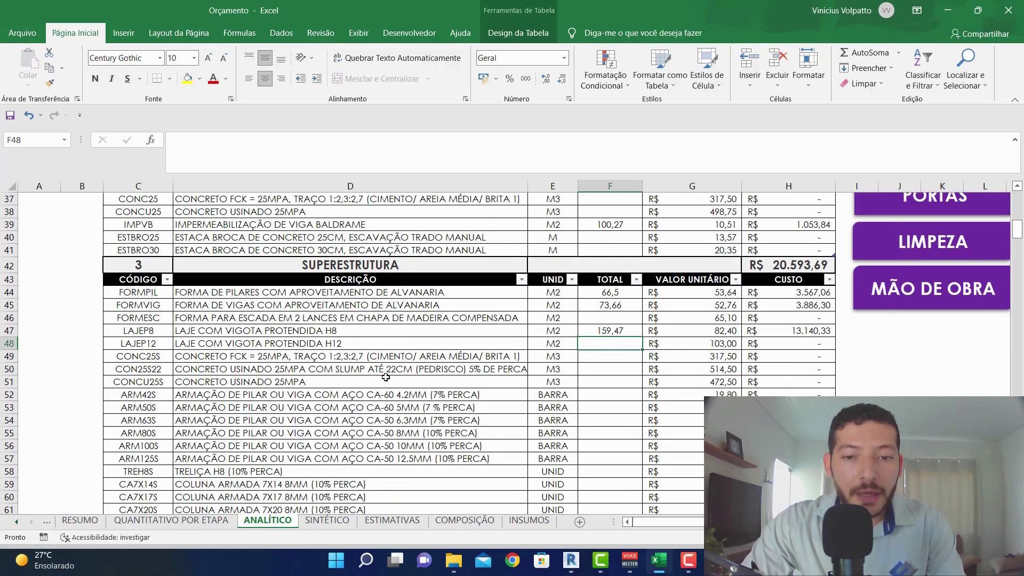
left_click(315, 358)
left_click(315, 368)
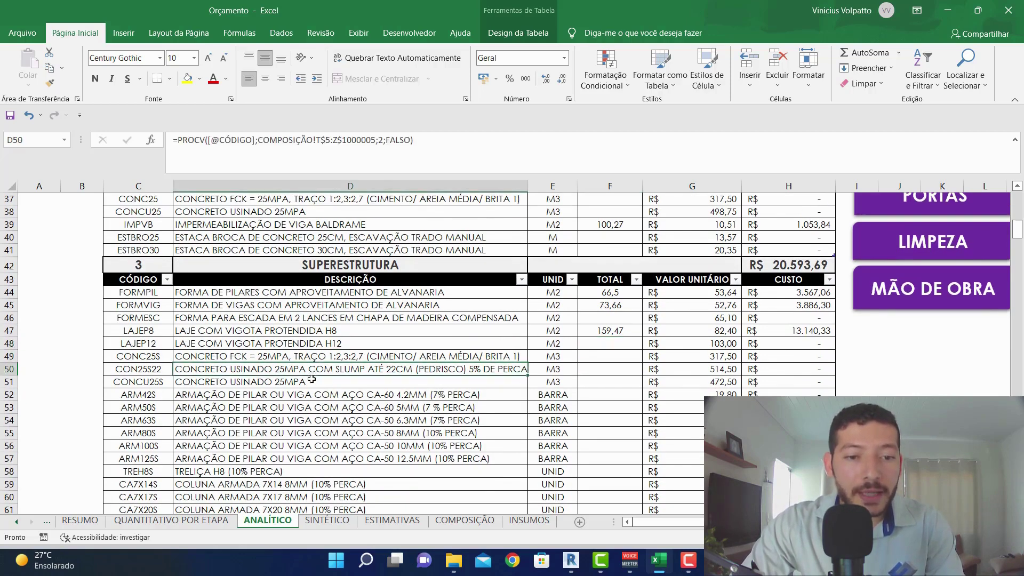
left_click(313, 381)
left_click(327, 394)
left_click(329, 408)
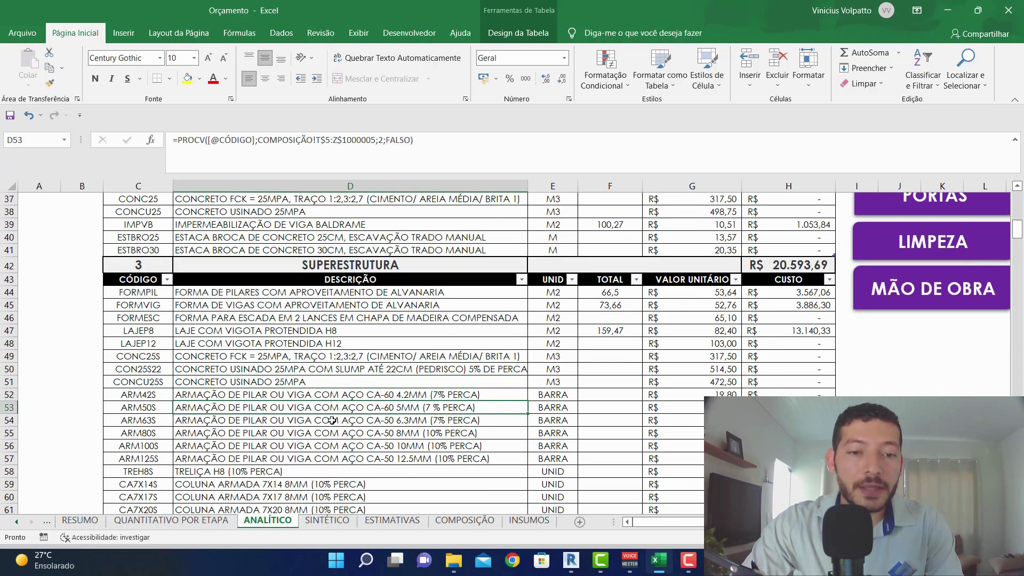
left_click(331, 420)
left_click(333, 433)
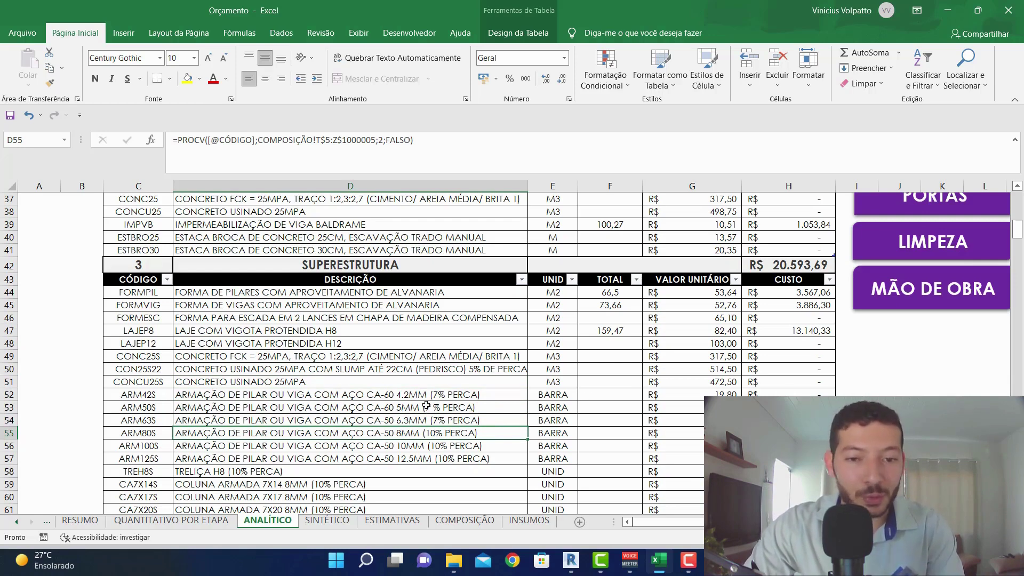
Step: Look up the total column volume in Revit's Pilares schedule and start the CONC25S total in Excel with =7,72+
left_click(596, 355)
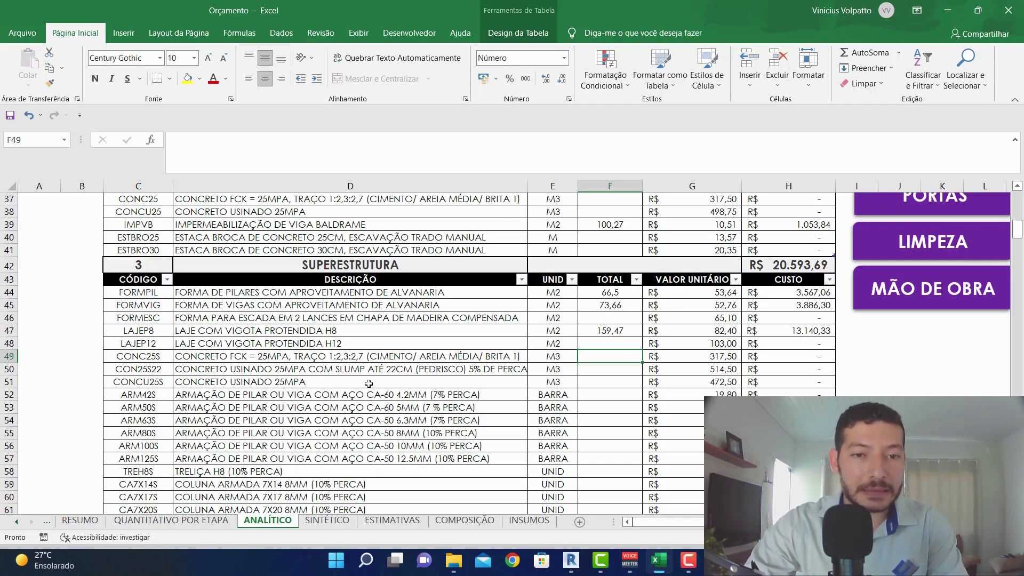
key("alt+Tab")
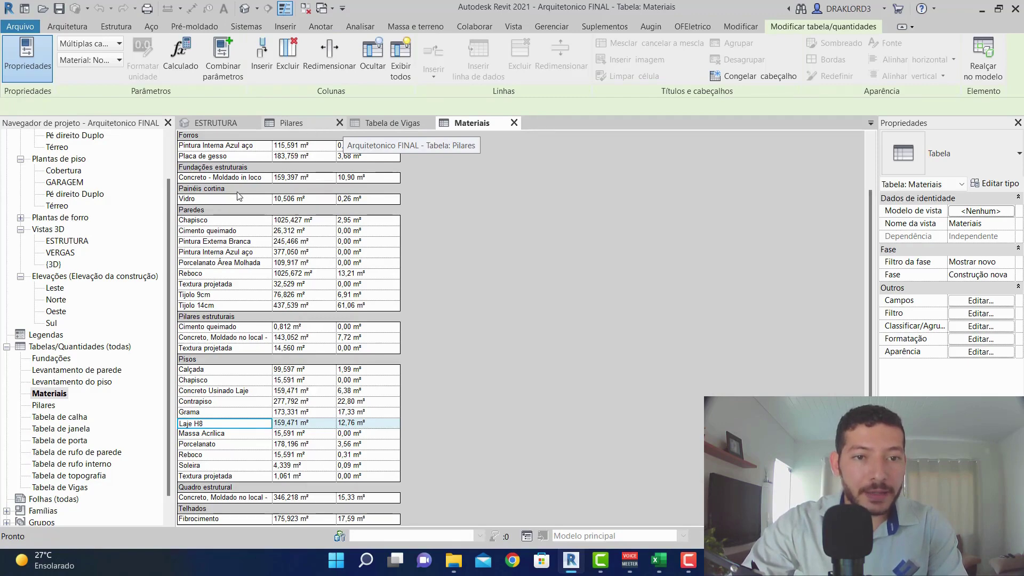
left_click(288, 122)
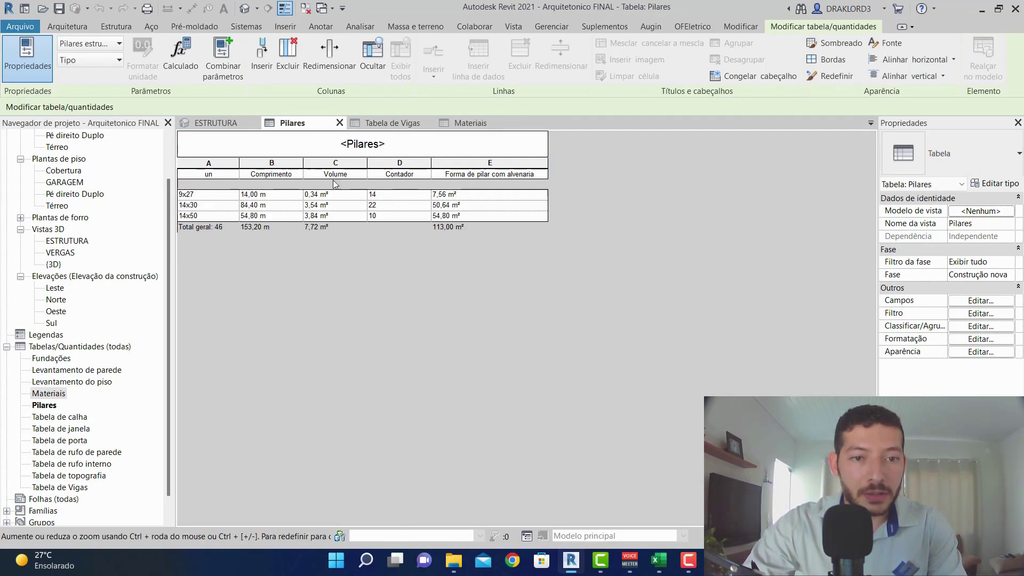
key("alt+Tab")
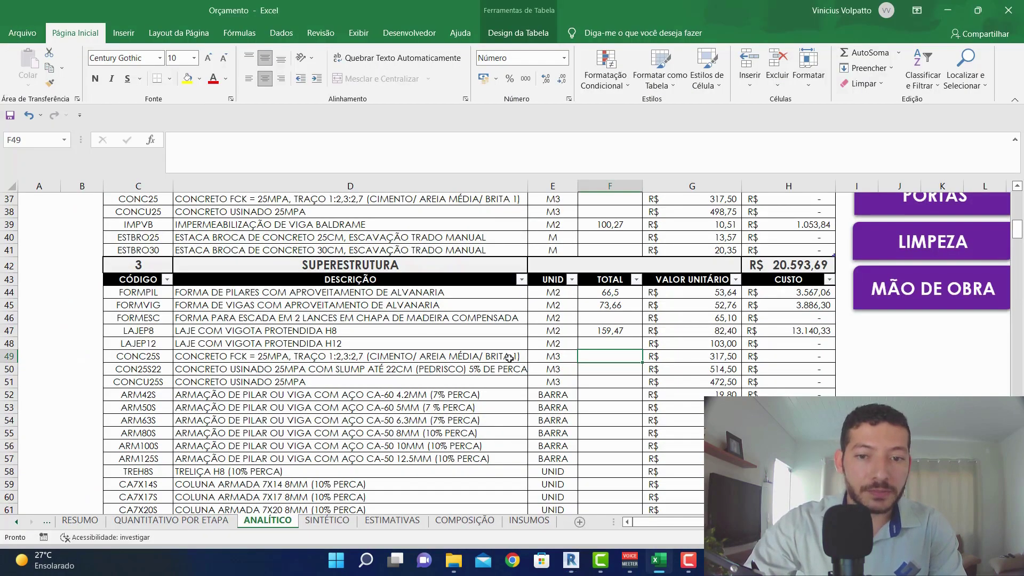
type("=7")
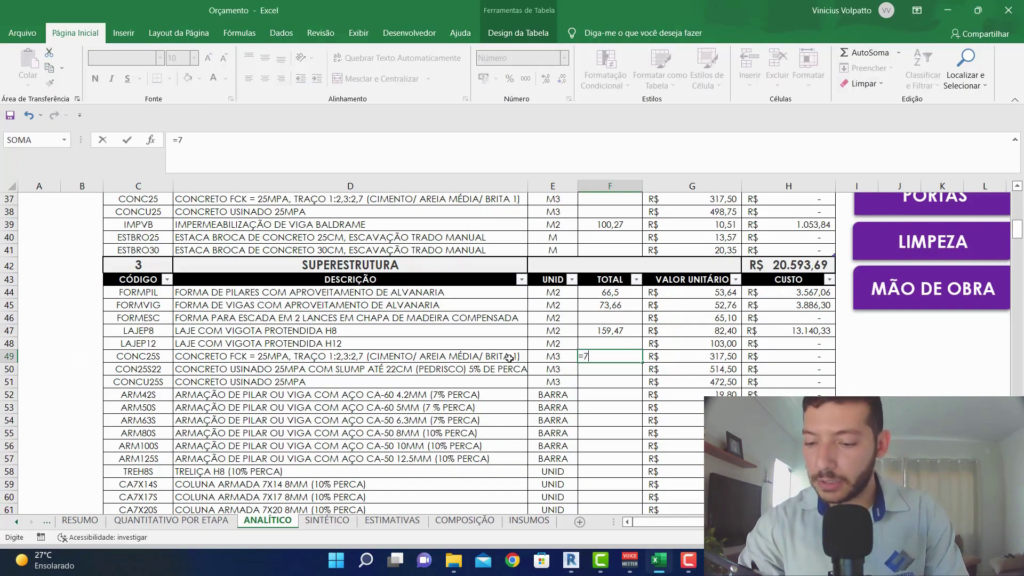
type(",72+")
Step: Find the Cinta Muro 9x20 volume in Revit's Tabela de Vigas and complete the CONC25S total in Excel with 1,26
key("alt+Tab")
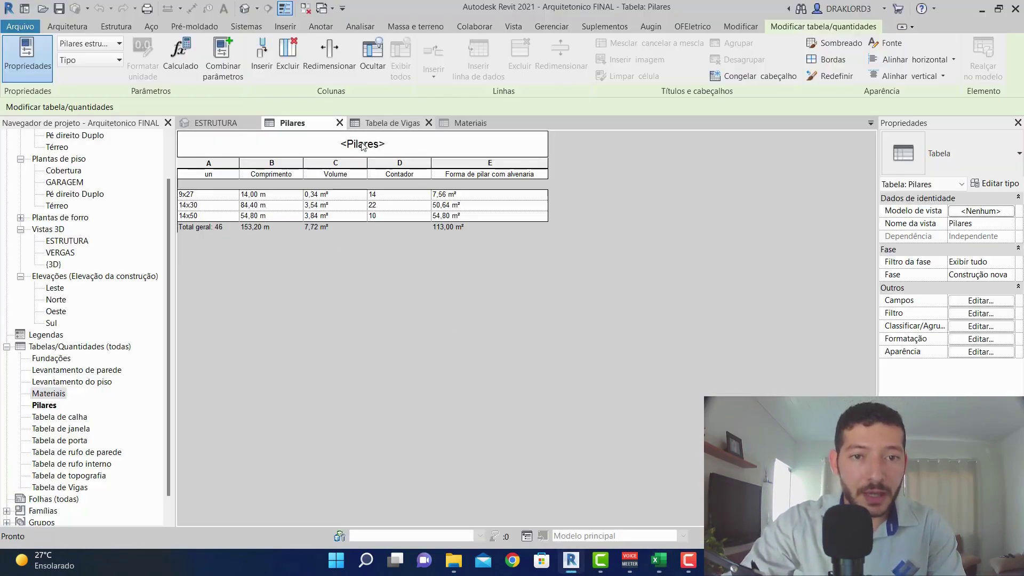
left_click(384, 124)
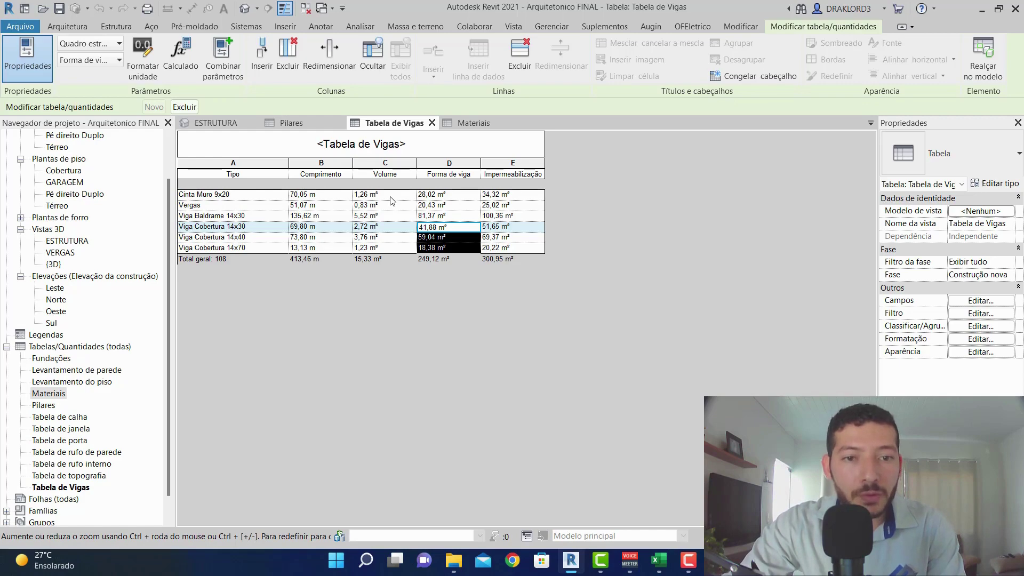
key("alt+Tab")
type("1")
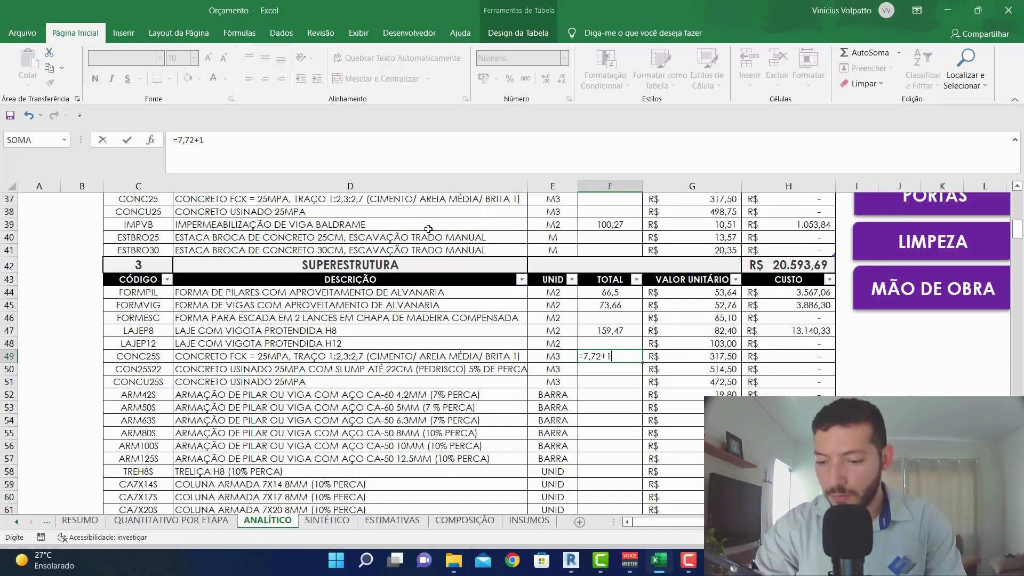
type(",26")
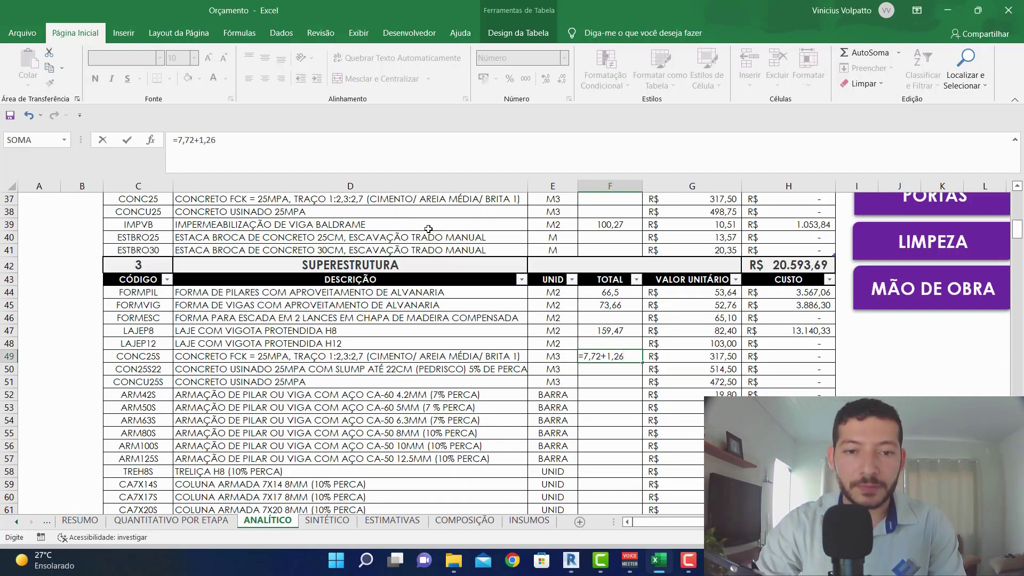
key("Return")
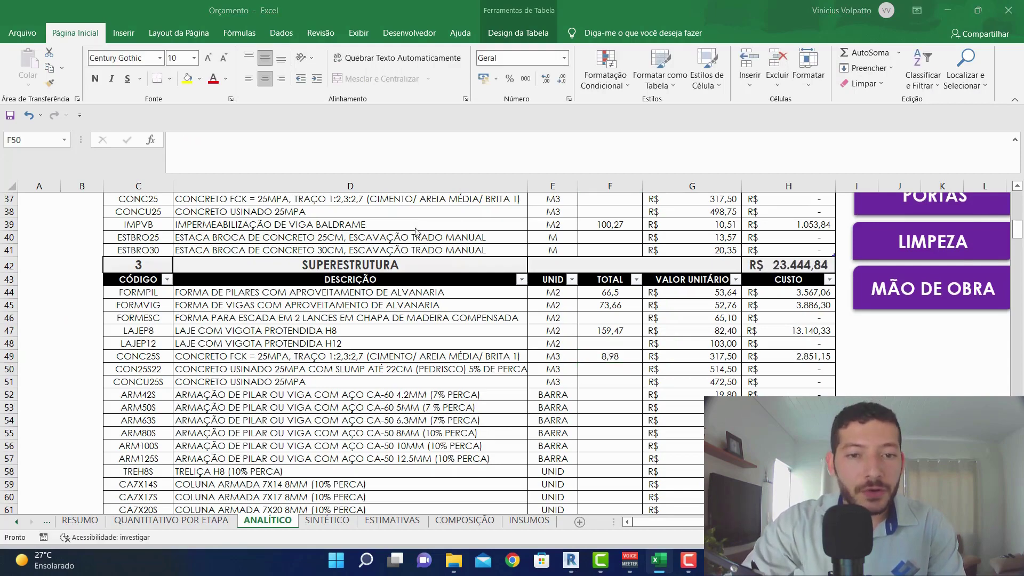
Step: Check the beam volumes in Revit's Tabela de Vigas and locate the CONTVERGA item under Vedação in the Excel budget
key("alt+Tab")
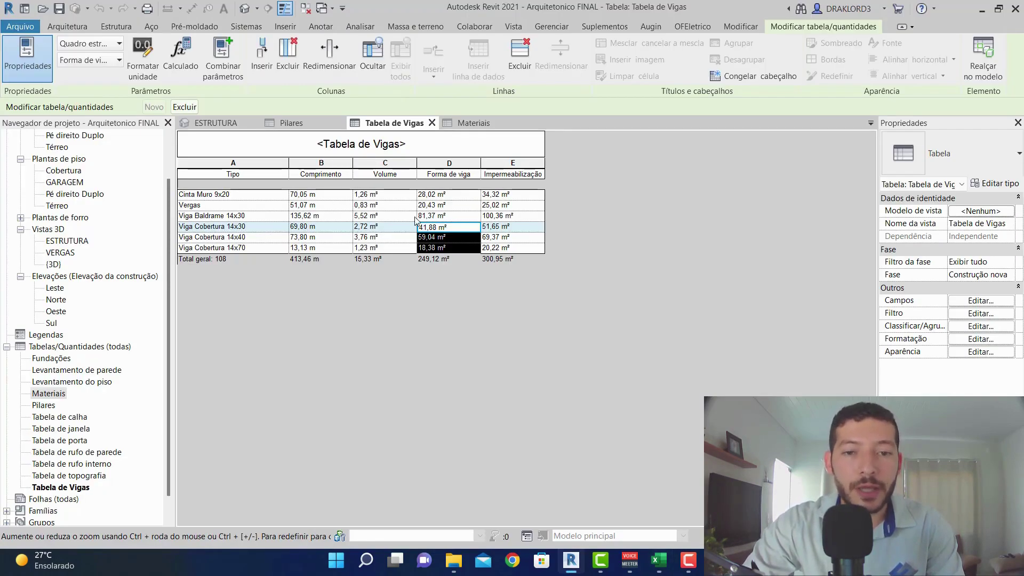
key("alt+Tab")
scroll(476, 324, "down", 1)
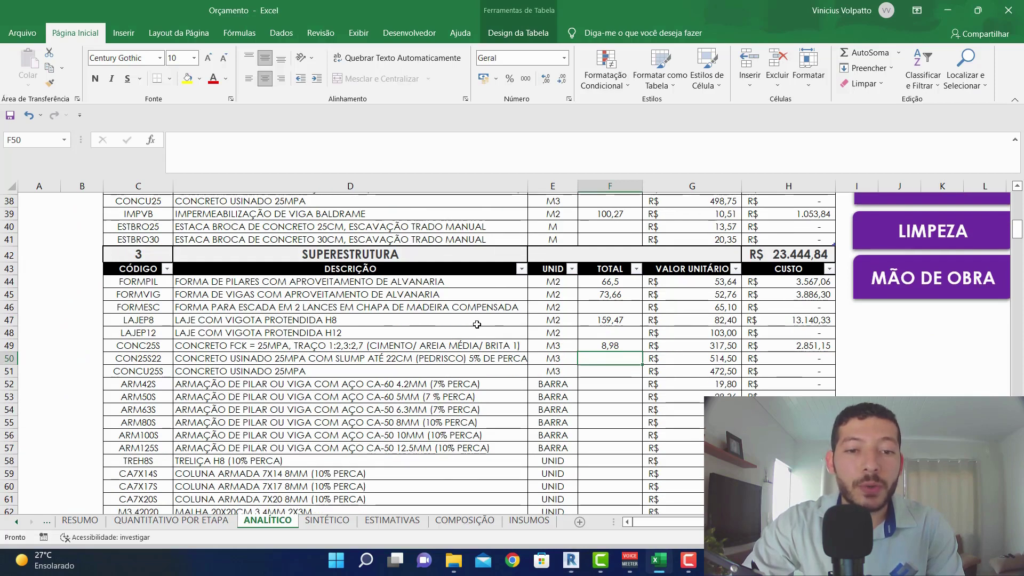
scroll(476, 324, "down", 9)
scroll(426, 345, "up", 2)
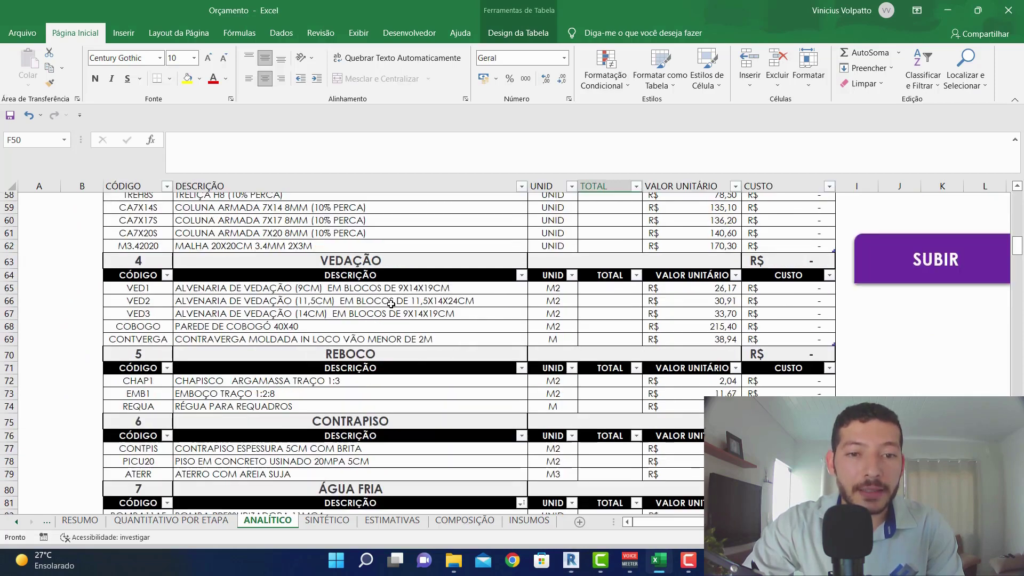
left_click(273, 345)
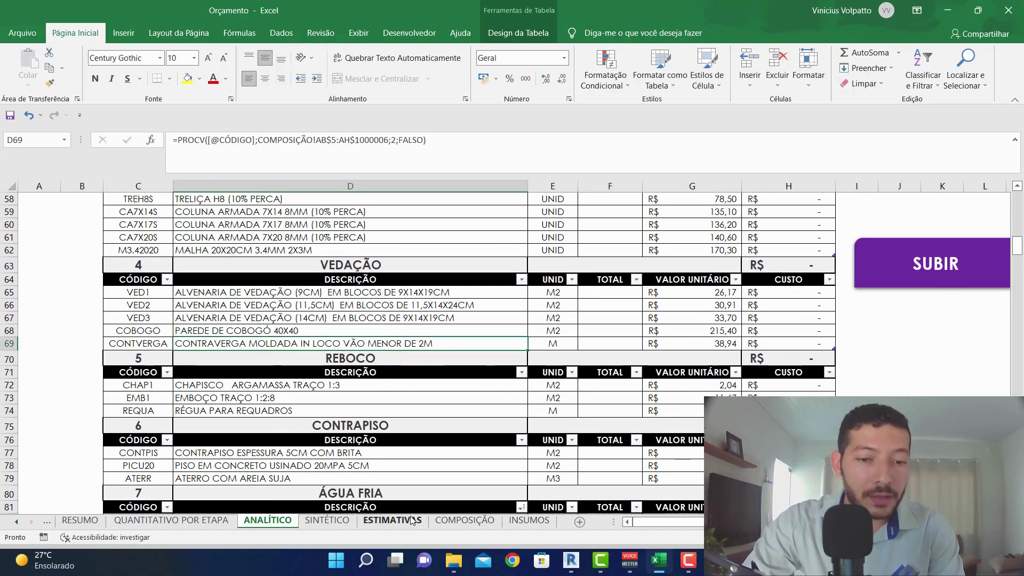
Step: Examine the formwork, concrete and other inputs of the CONTVERGA composition under Vedação on the COMPOSIÇÃO sheet
left_click(465, 520)
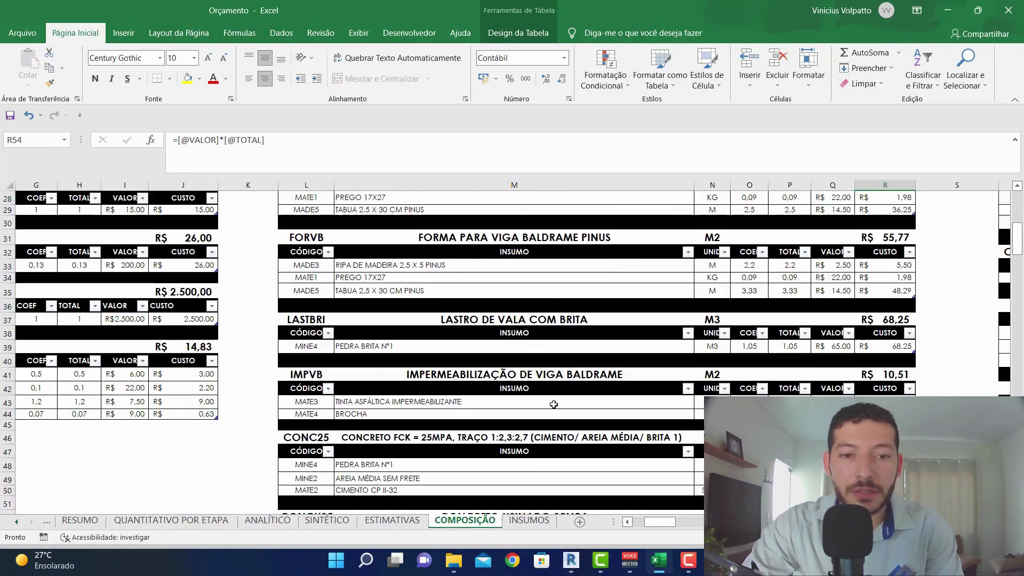
scroll(551, 401, "up", 1)
scroll(551, 401, "up", 5)
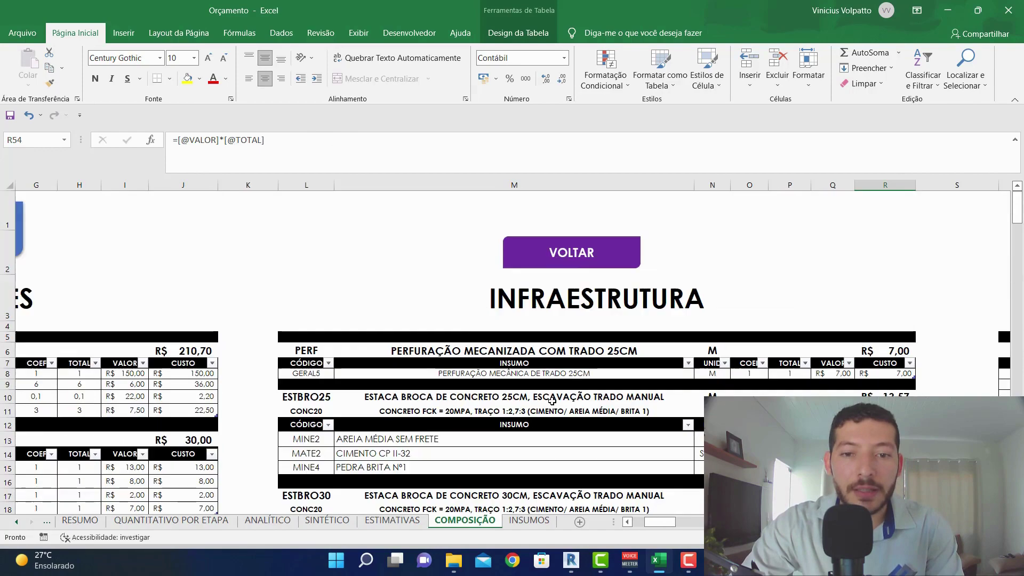
left_click(575, 254)
left_click(99, 292)
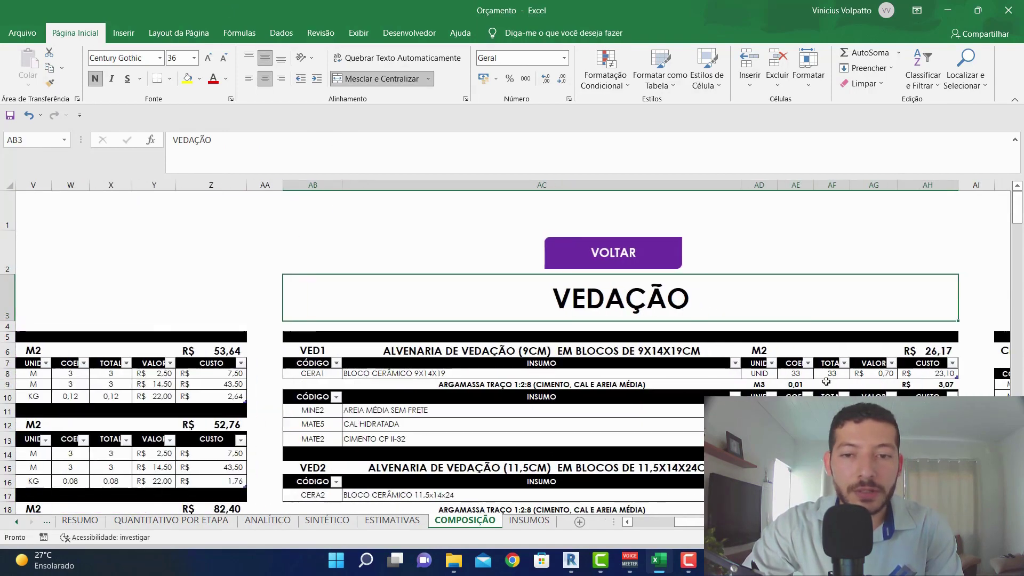
scroll(719, 372, "down", 9)
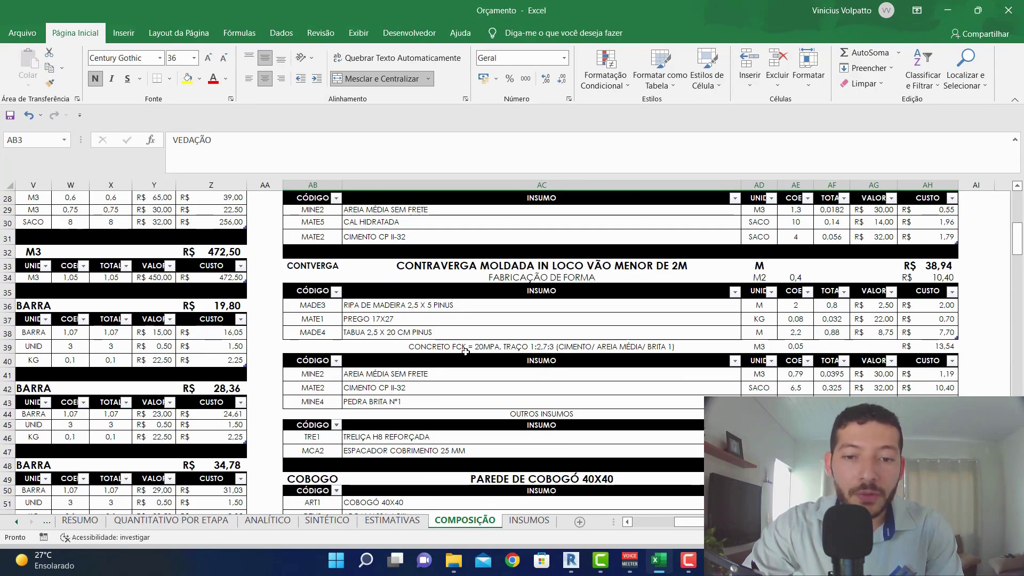
scroll(464, 351, "down", 1)
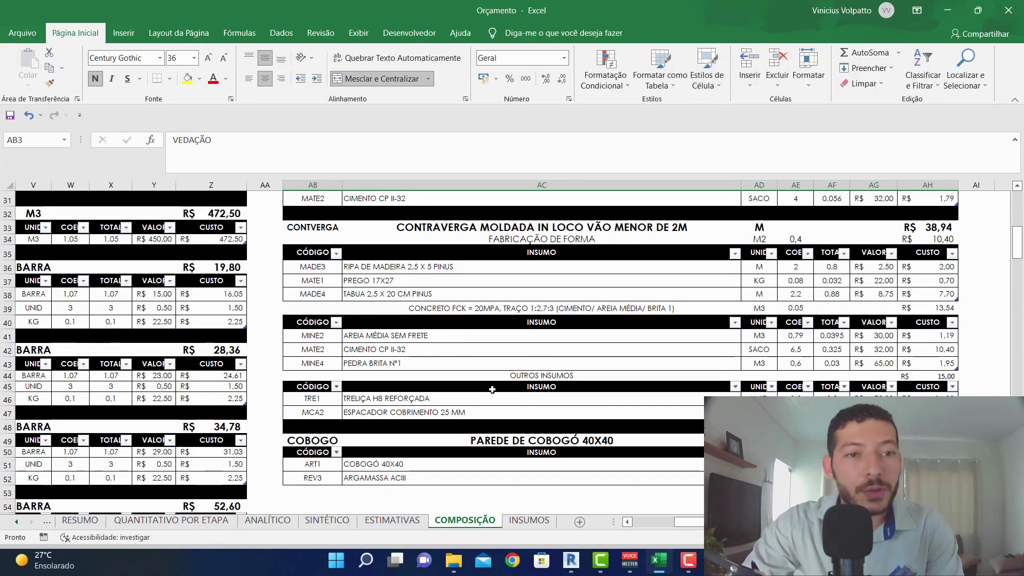
scroll(479, 378, "up", 6)
scroll(479, 378, "up", 5)
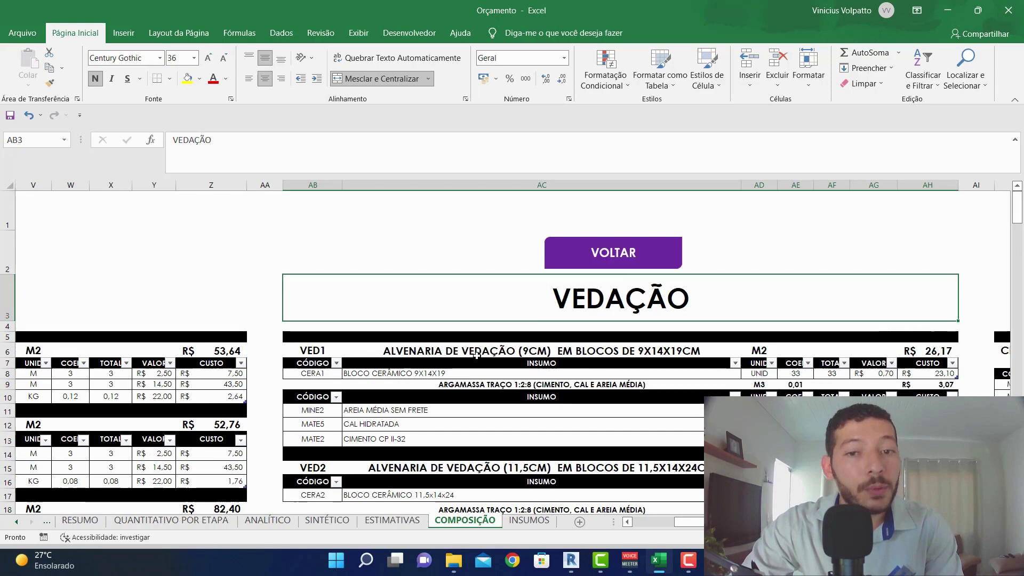
Step: Return to the Superestrutura items on the ANALÍTICO sheet and compare the ready-mix concretes CON25S22 and CONCU25S
left_click(614, 254)
left_click(387, 250)
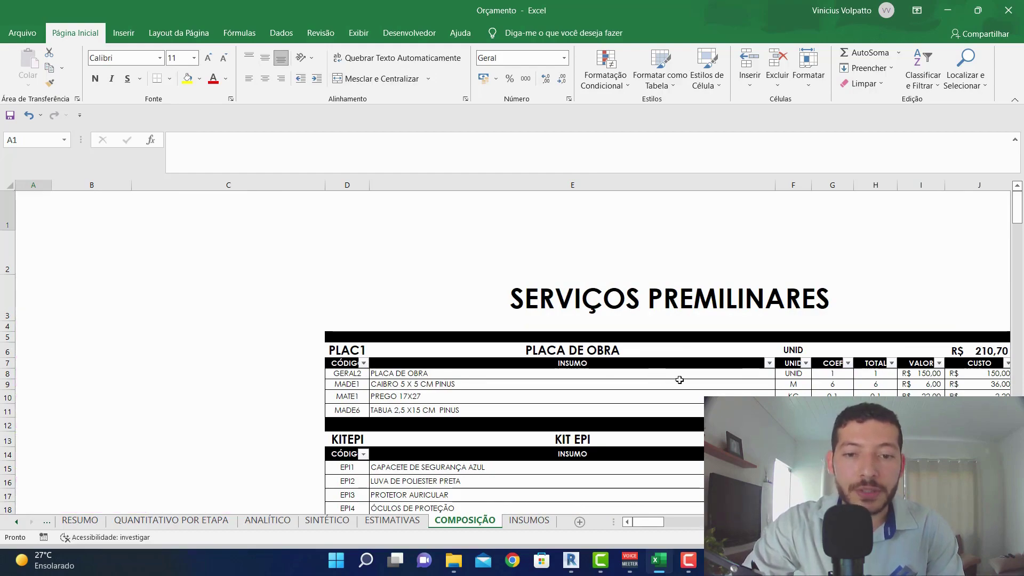
scroll(606, 384, "down", 5)
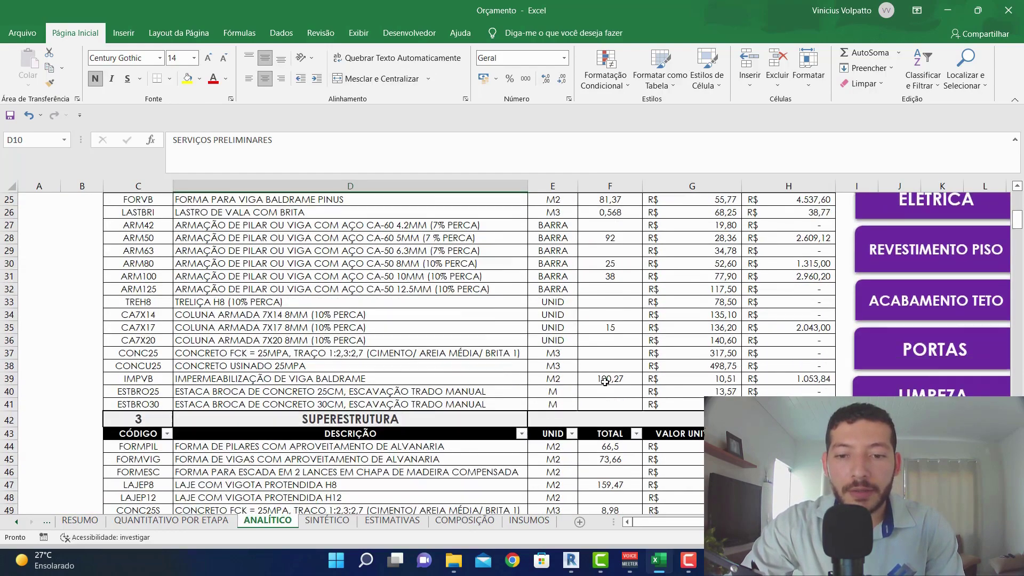
scroll(589, 327, "up", 1)
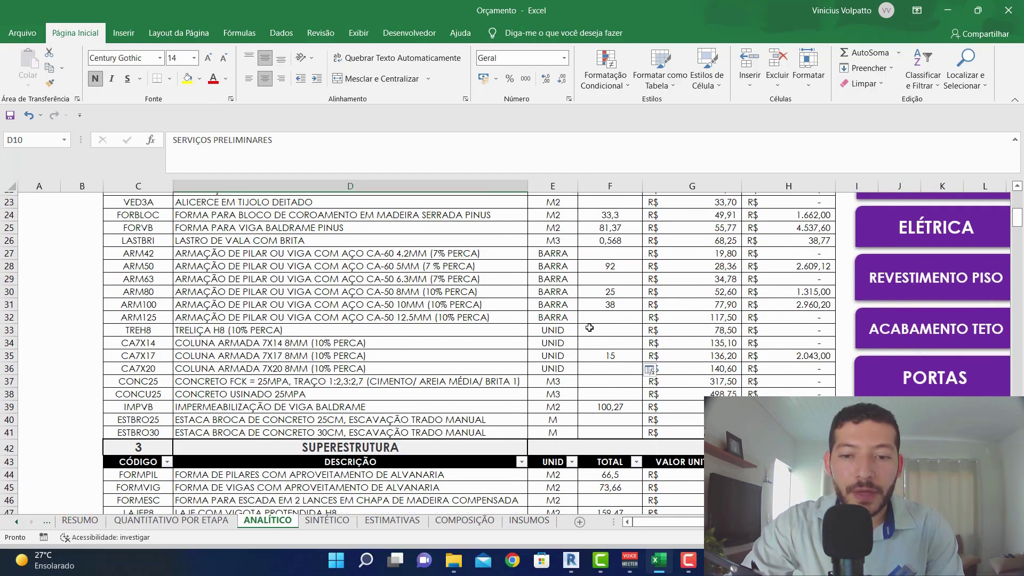
scroll(587, 330, "down", 6)
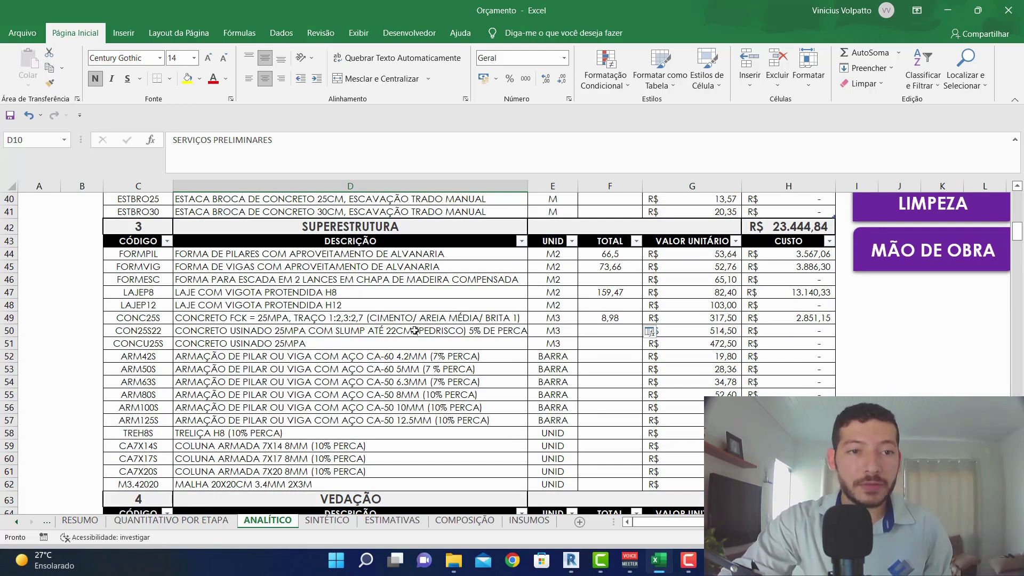
left_click(367, 343)
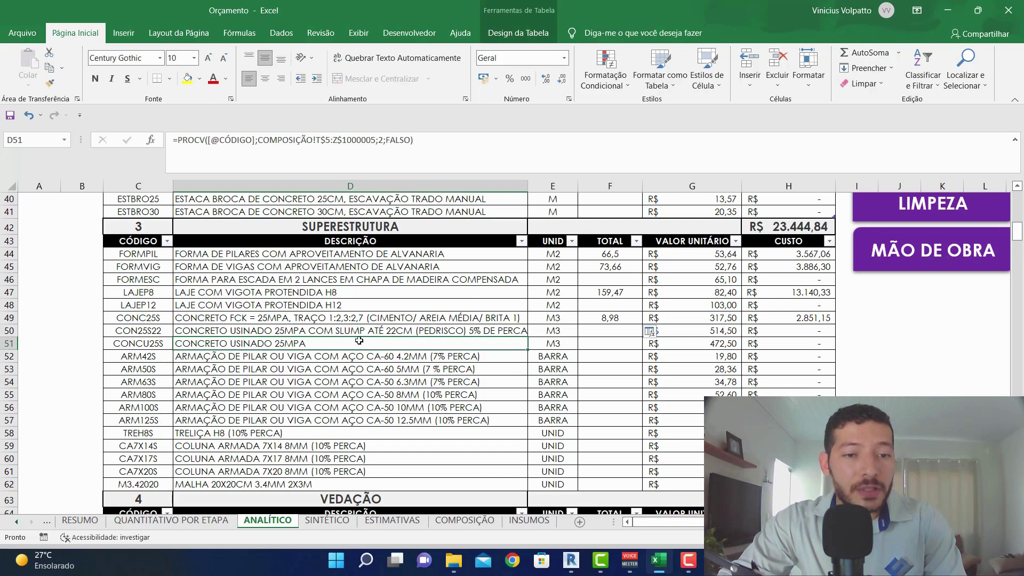
left_click(328, 331)
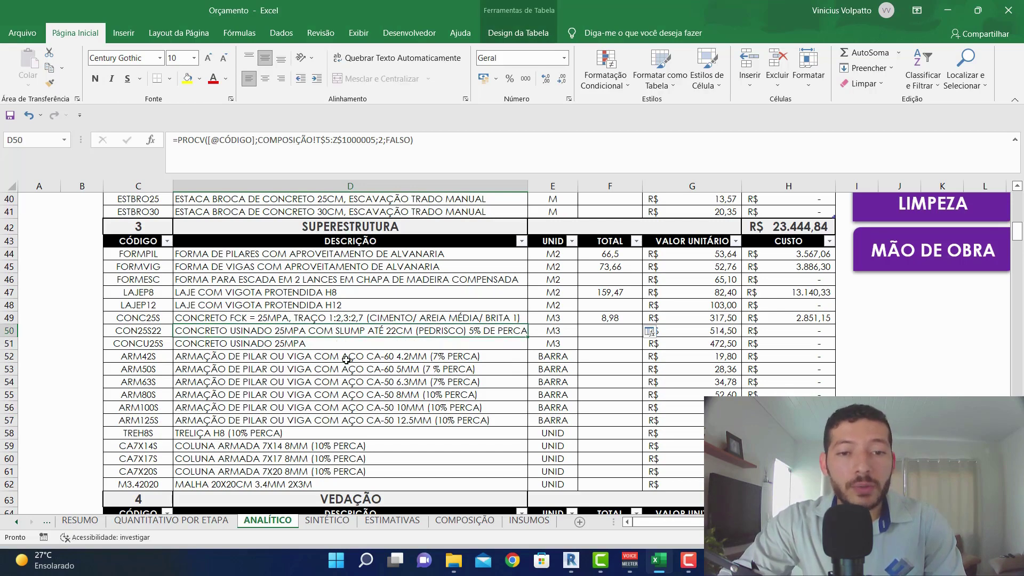
left_click(312, 347)
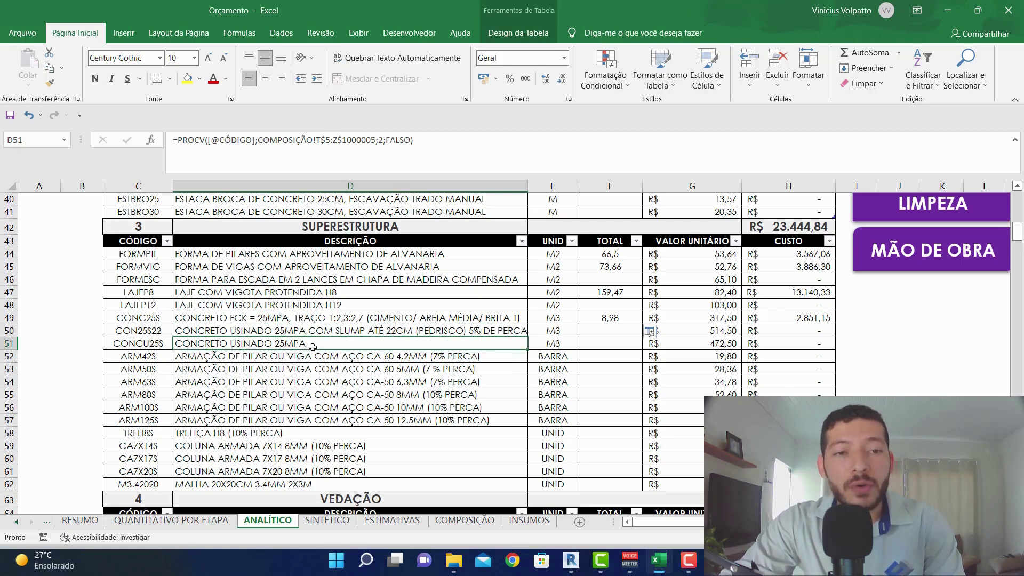
left_click(353, 330)
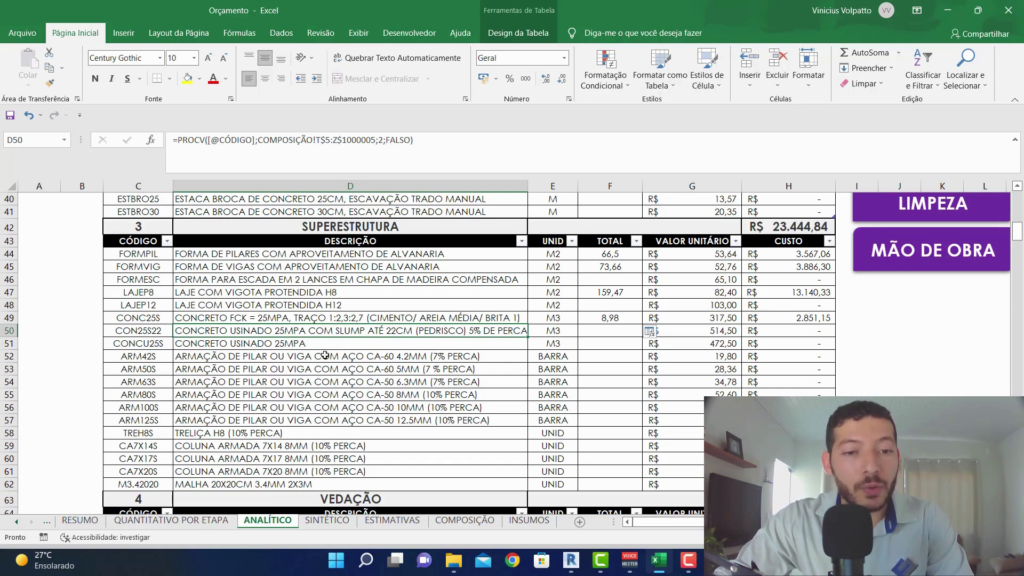
Step: Look up the volumes of the three Viga Cobertura types in Revit's Tabela de Vigas for the CON25S22 total in Excel
left_click(597, 332)
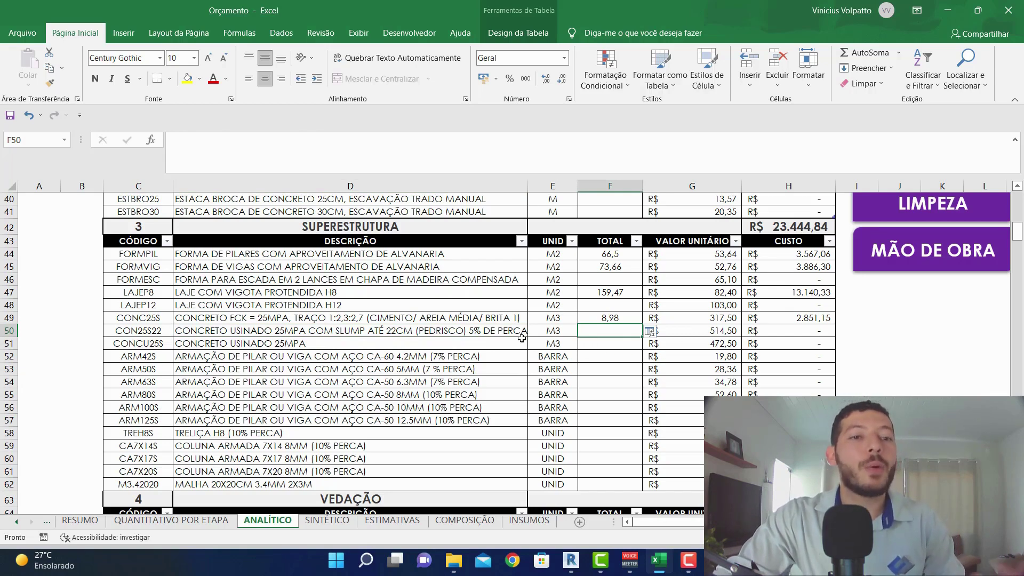
key("alt+Tab")
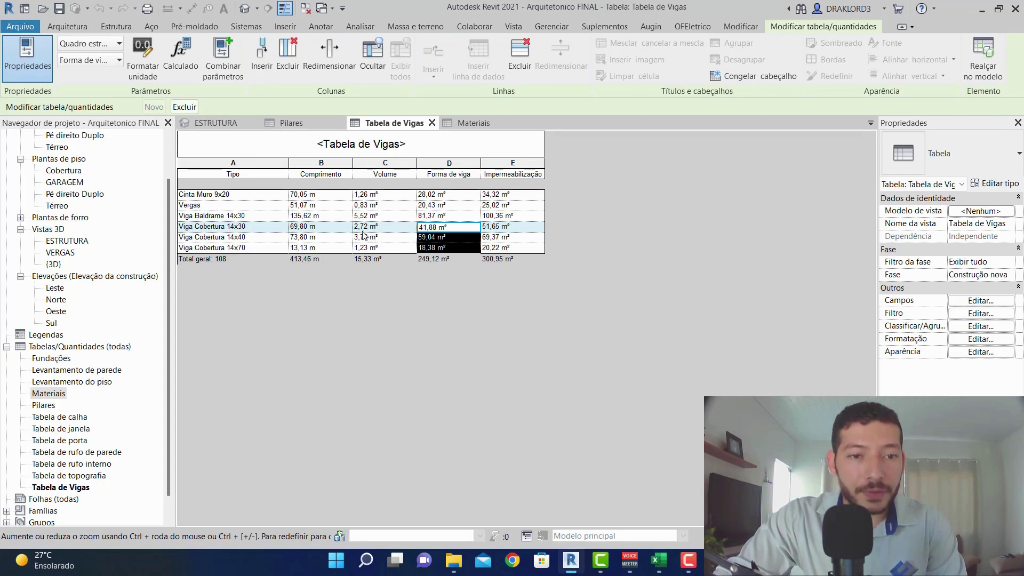
left_click_drag(371, 228, 372, 262)
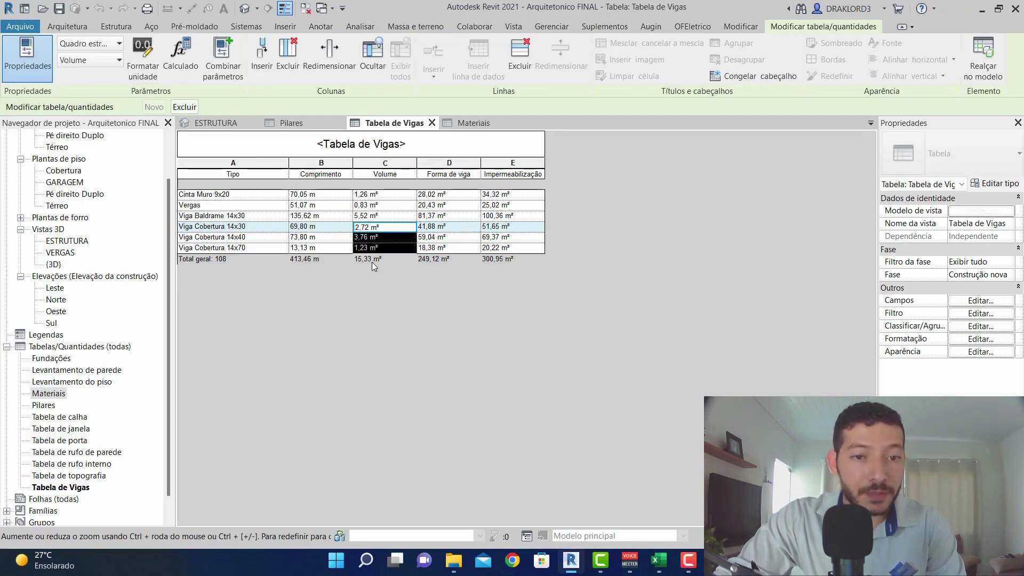
key("alt+Tab")
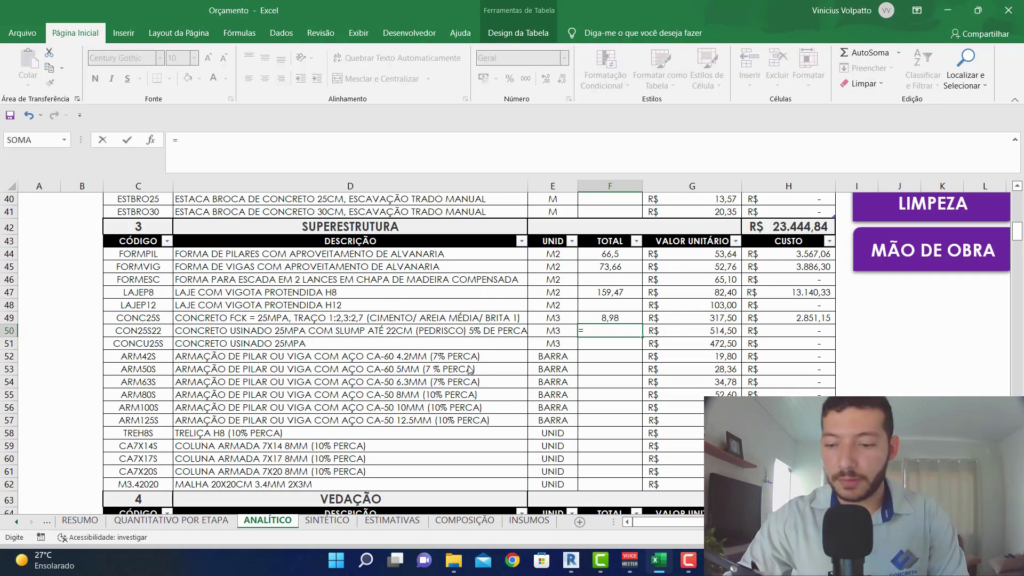
key("alt+Tab")
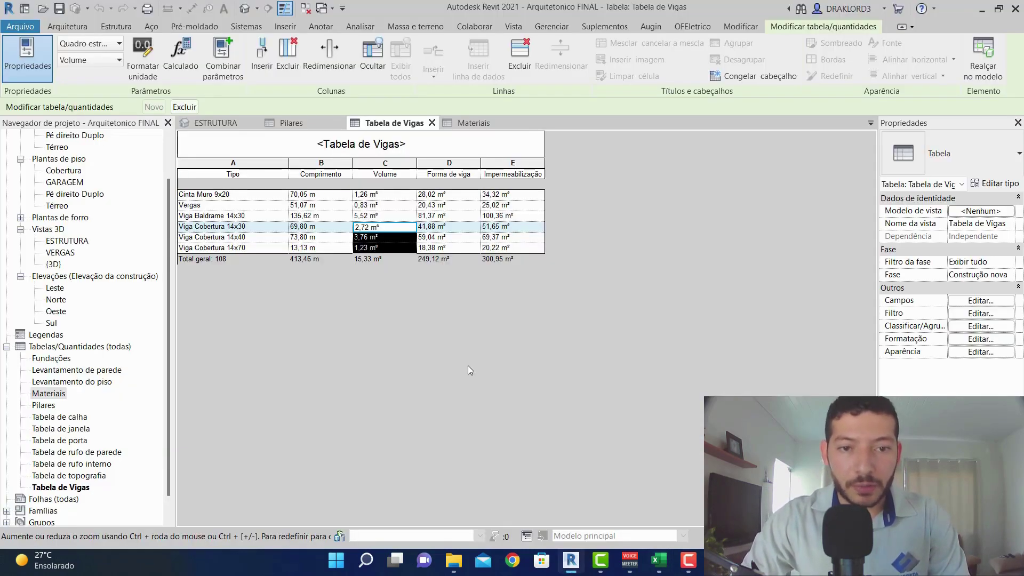
Step: Enter the Viga Cobertura volumes as =2,72+3,75+1,24 in the CON25S22 total in Excel, checking them against Revit's Tabela de Vigas
key("alt+Tab")
type("=2,")
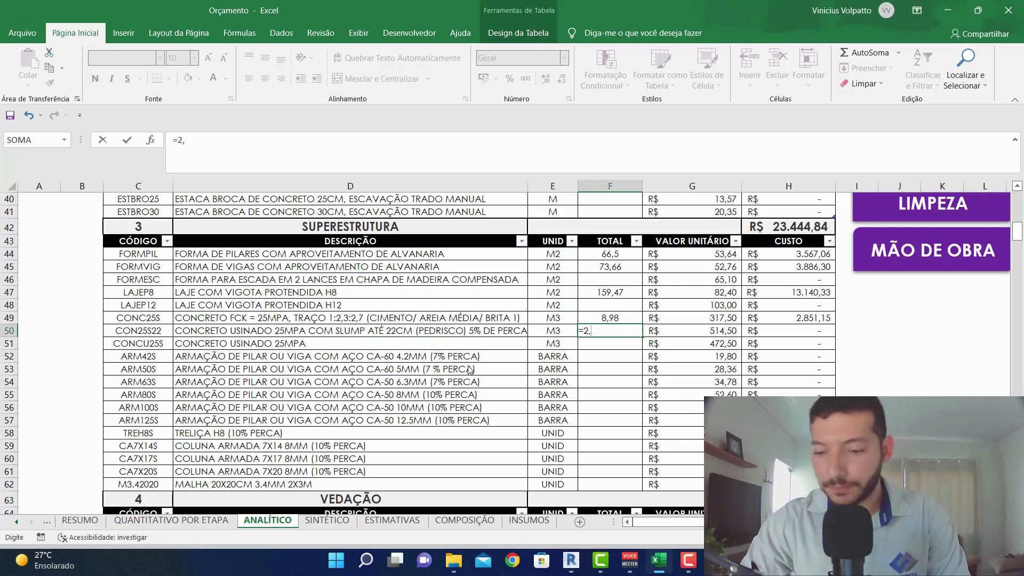
type("72+")
key("alt+Tab")
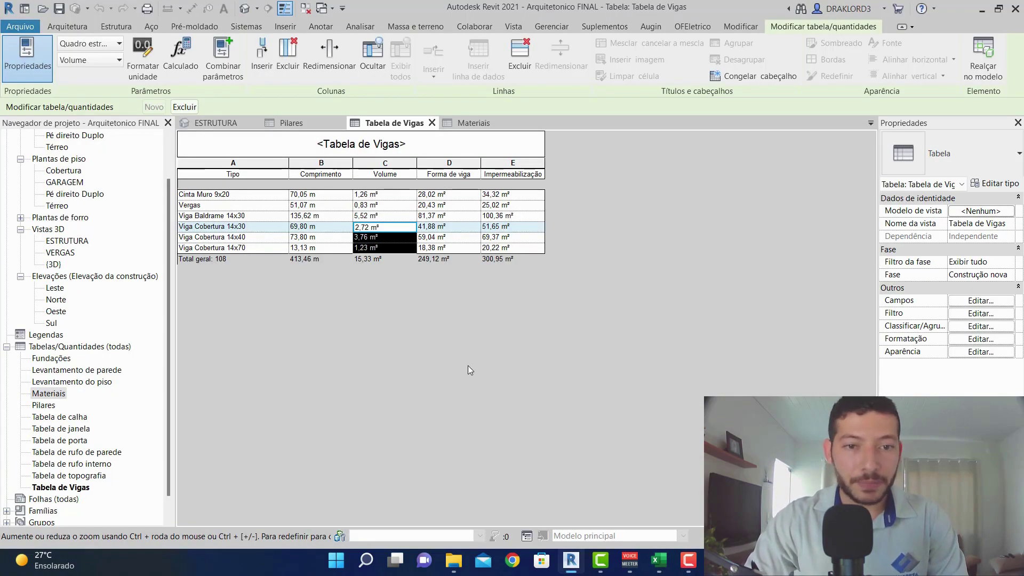
key("alt+Tab")
type("3,75+")
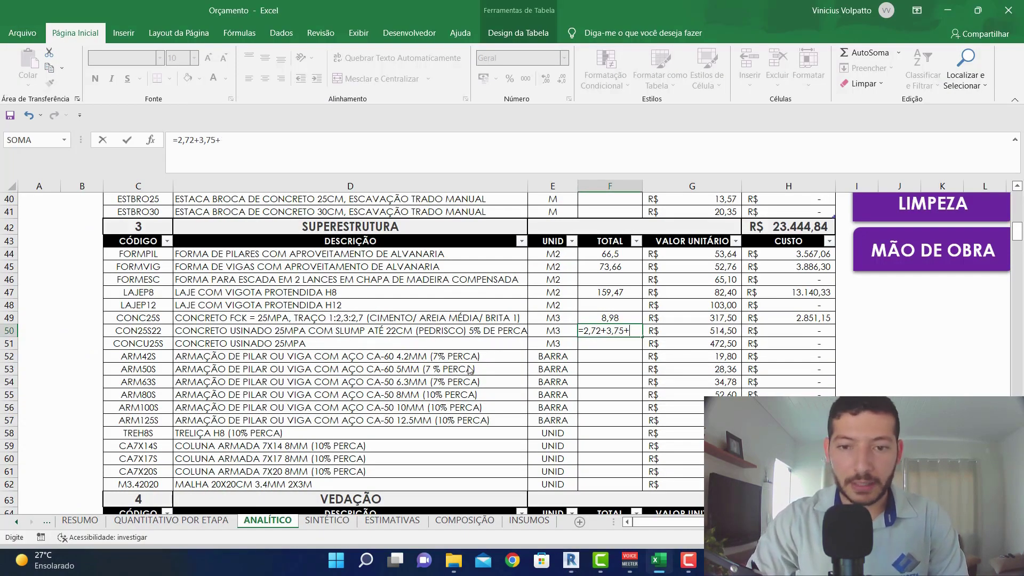
key("alt+Tab")
key("alt+Tab")
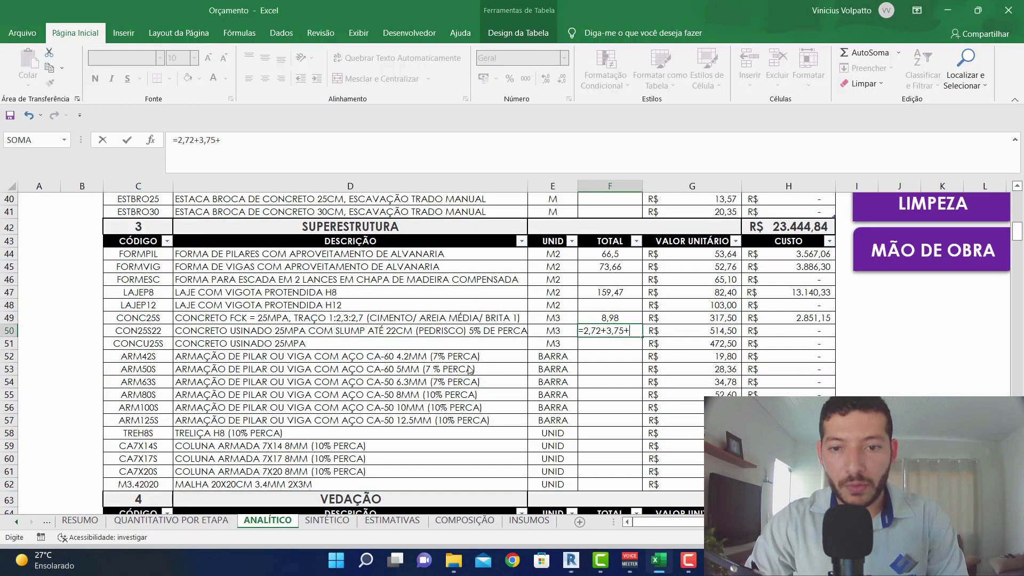
type("1,2")
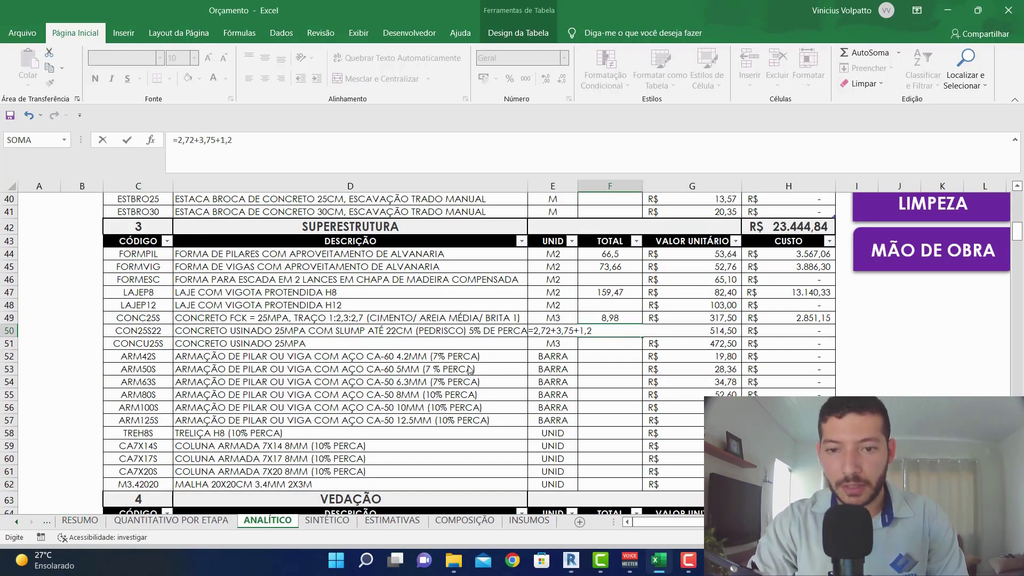
type("4")
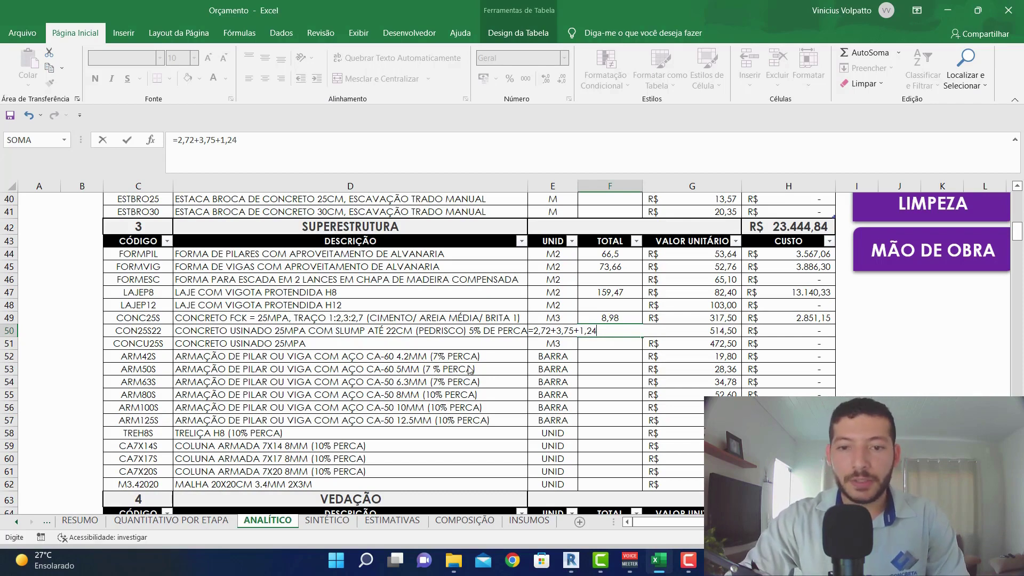
Step: Complete the CON25S22 total by adding the slab concrete as the LAJEP8 area in F47 times 0,044
type("+")
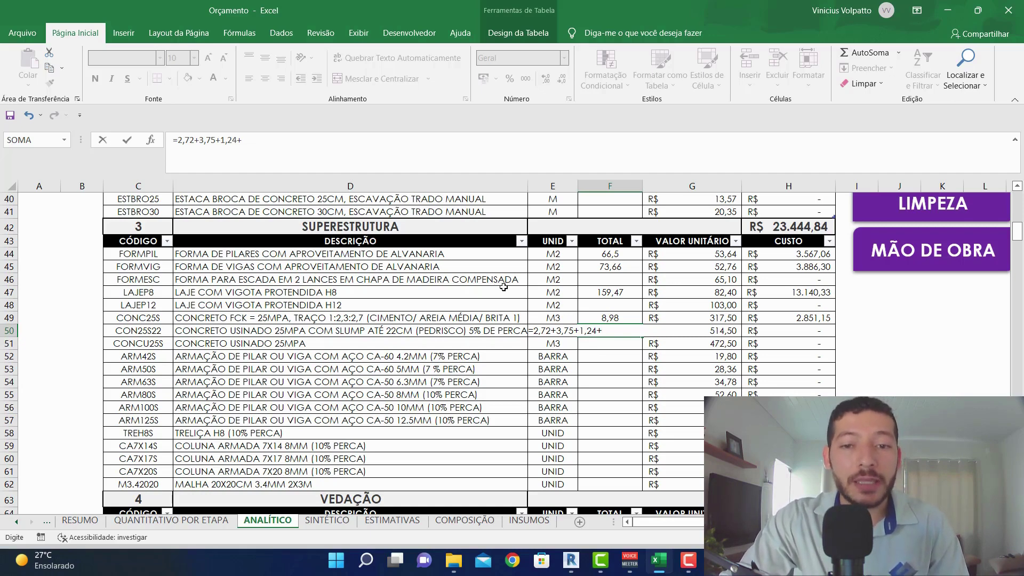
left_click(619, 293)
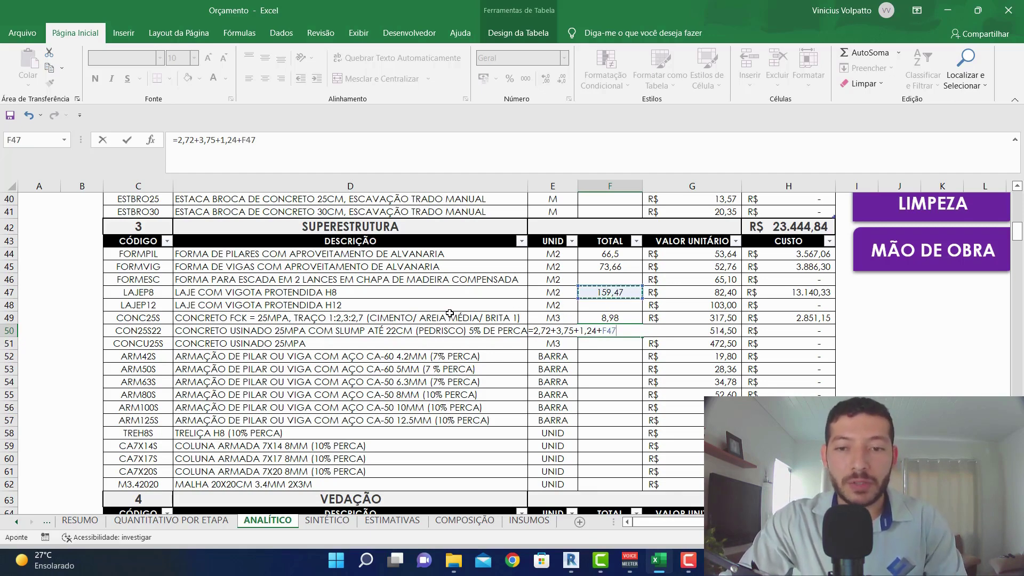
type("*0,044")
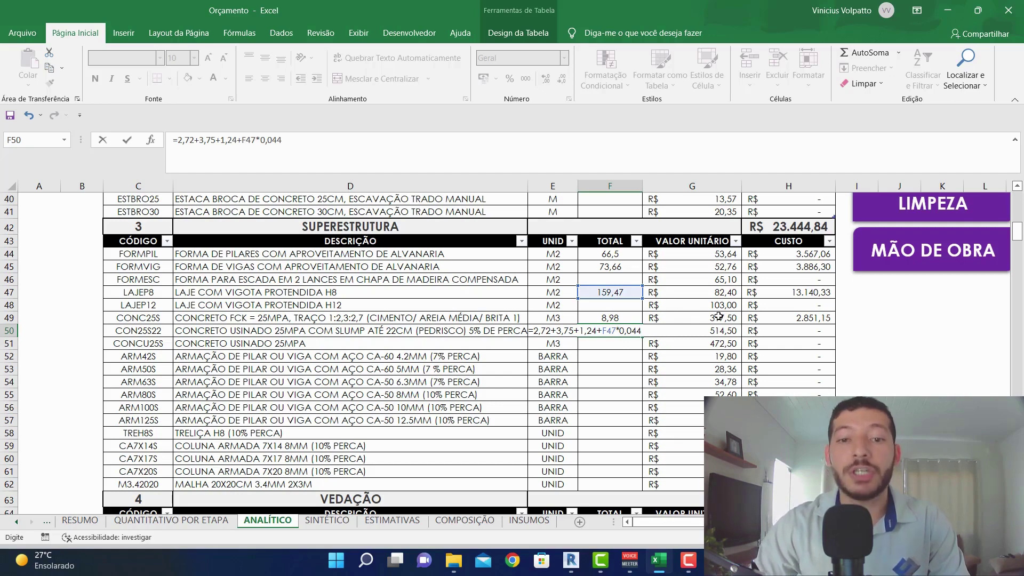
key("Return")
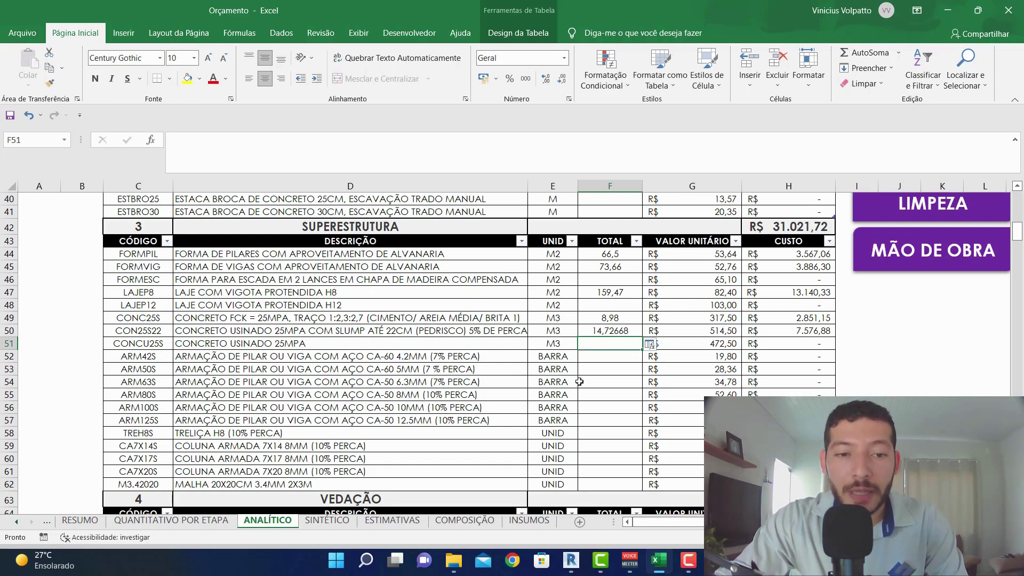
Step: Open the ESTIMATIVAS sheet and find the estimate blocks for the 9x27, 14x30 and 14x50 columns
key("Down")
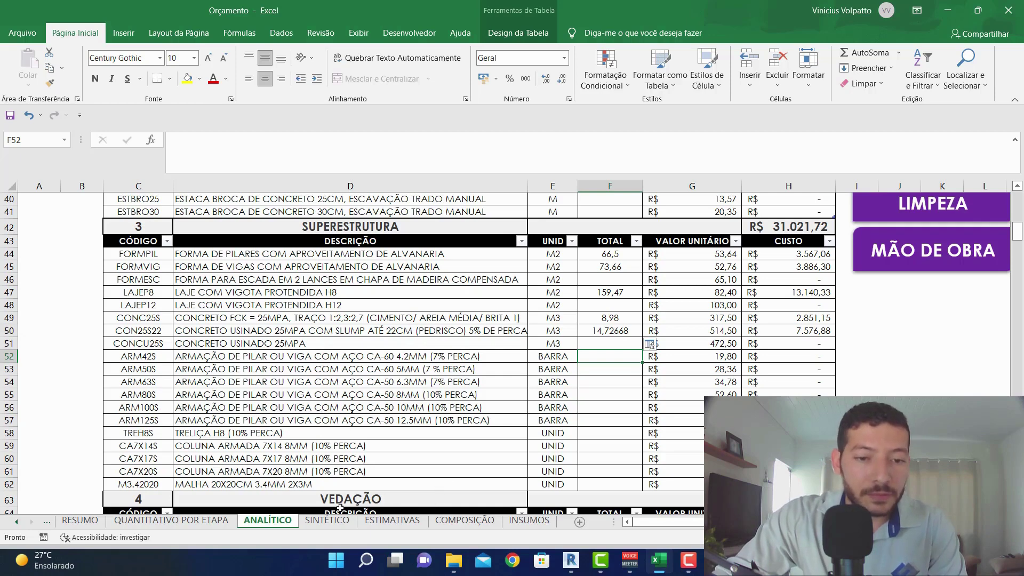
scroll(898, 285, "up", 13)
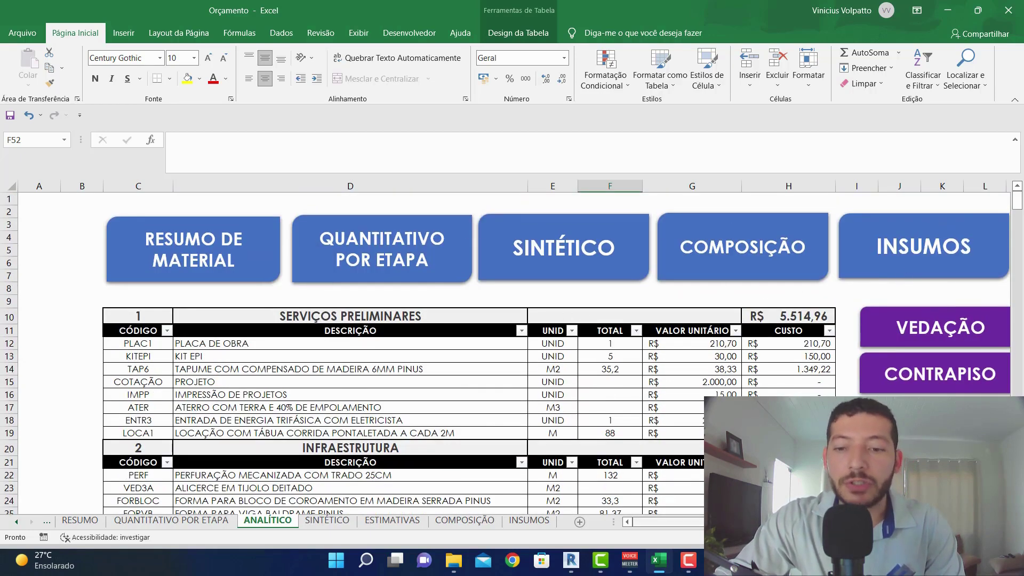
scroll(666, 521, "right", 1)
scroll(912, 288, "right", 1)
left_click(911, 251)
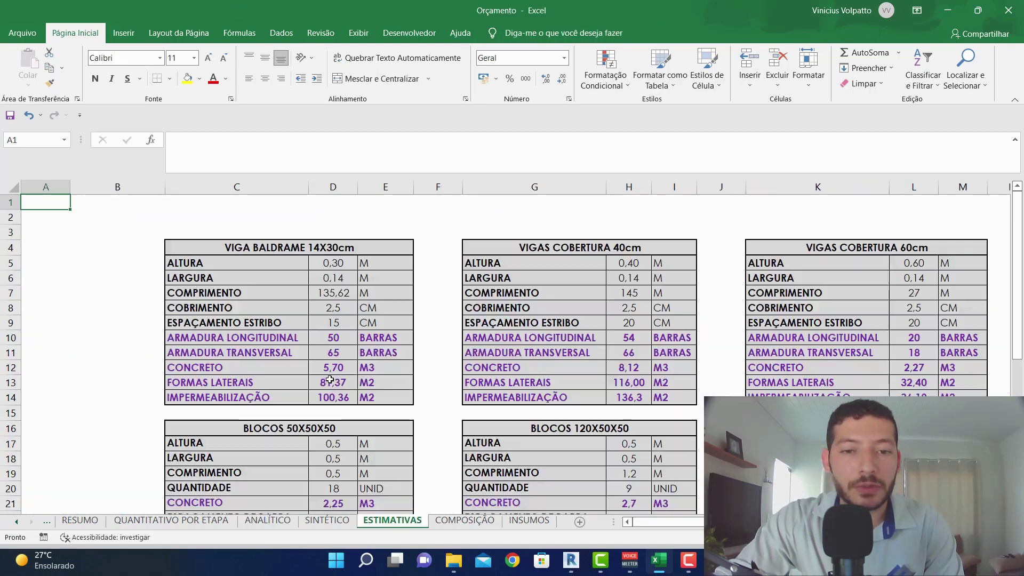
scroll(351, 356, "down", 6)
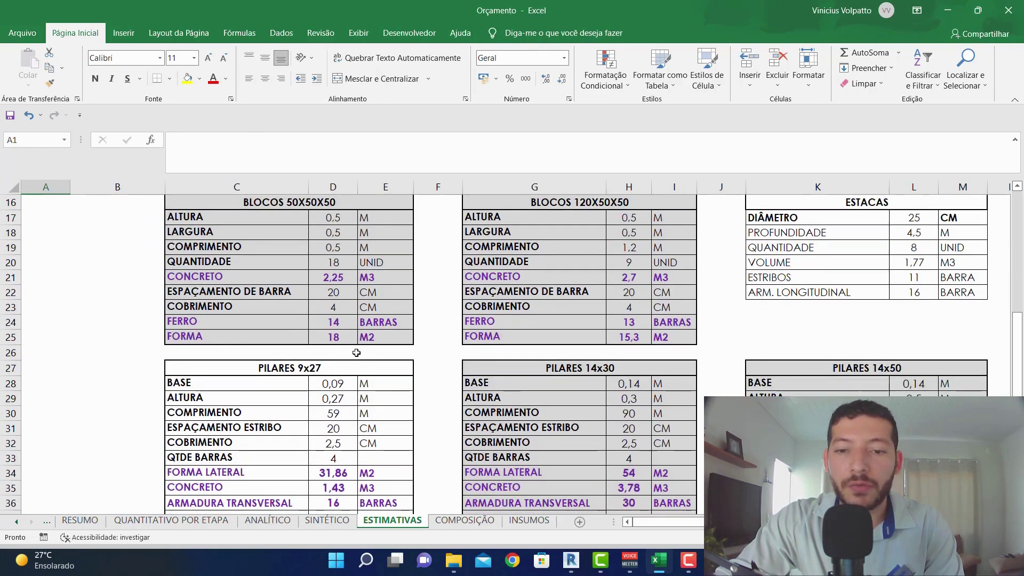
Step: Examine the 9x27, 14x30 and 14x50 column entries in Revit's Pilares schedule
key("alt+Tab")
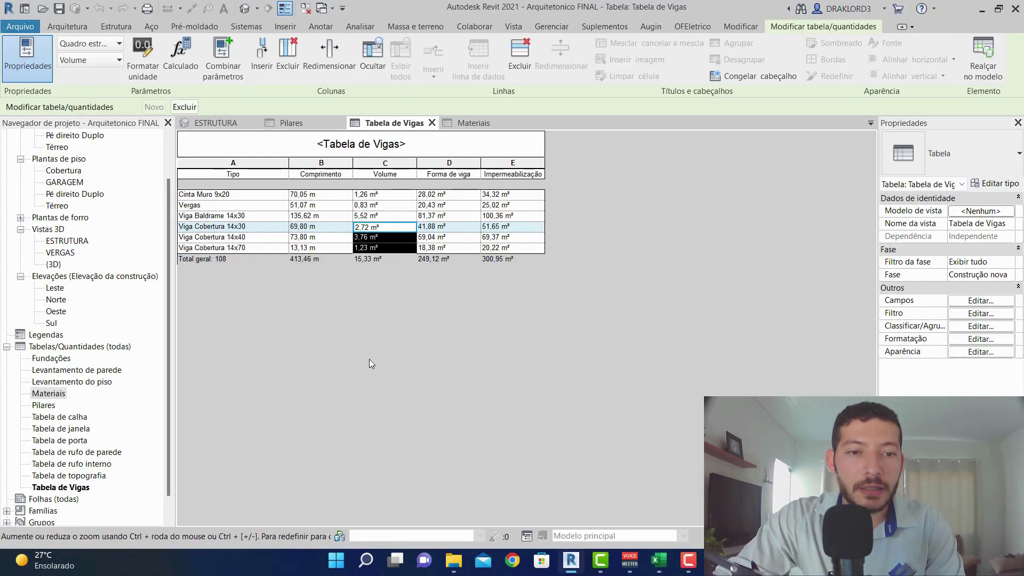
left_click(291, 123)
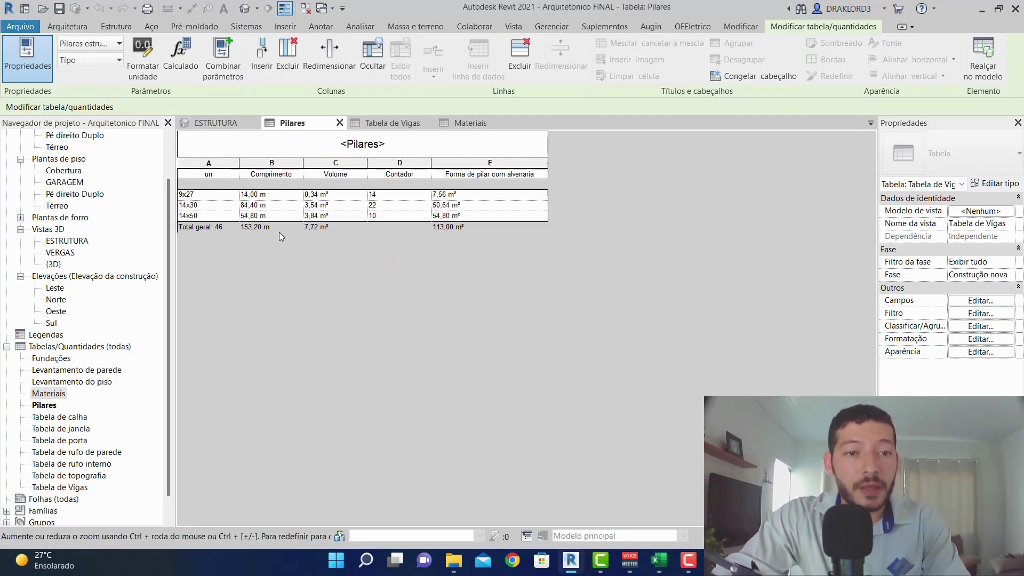
left_click(208, 195)
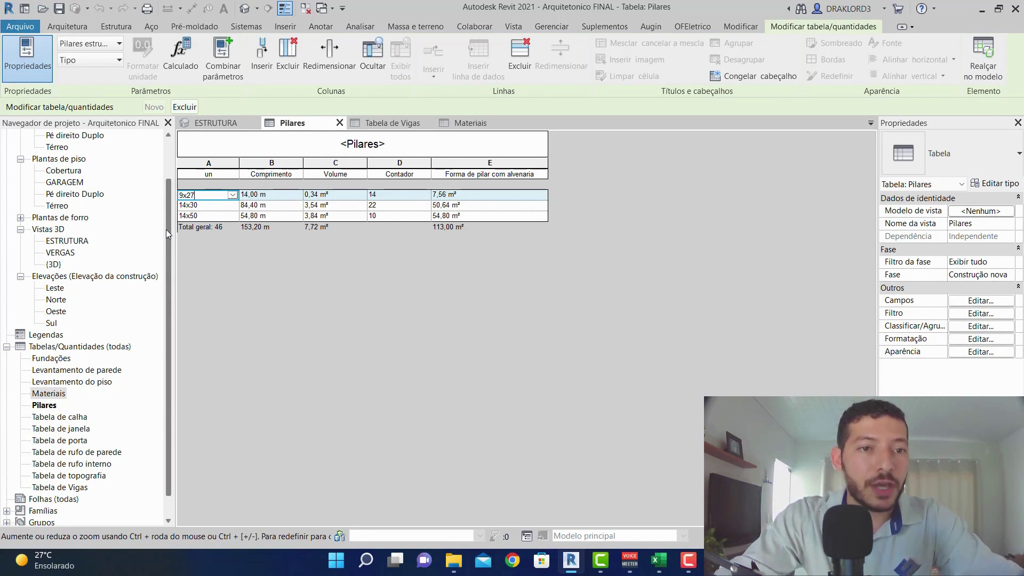
left_click(215, 207)
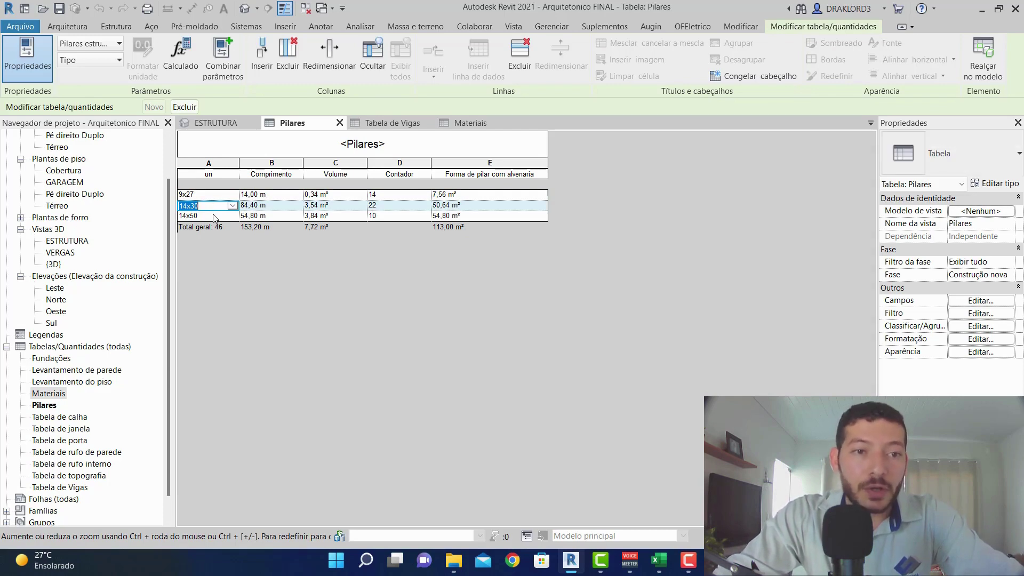
left_click(210, 215)
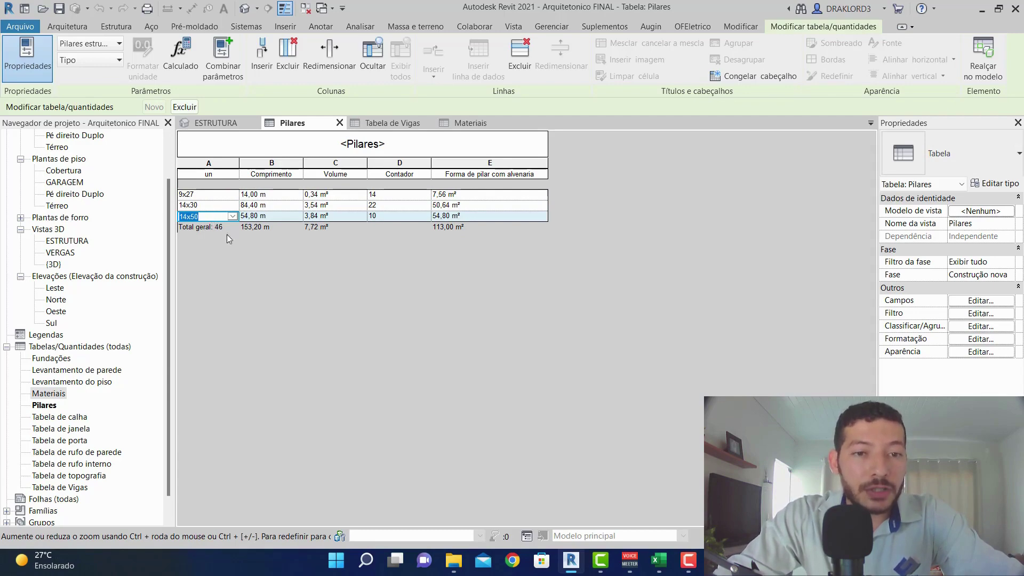
Step: Set the COMPRIMENTO of the PILARES 14x30 block in Excel to 84,4 m, taken from Revit's Pilares schedule
left_click(658, 559)
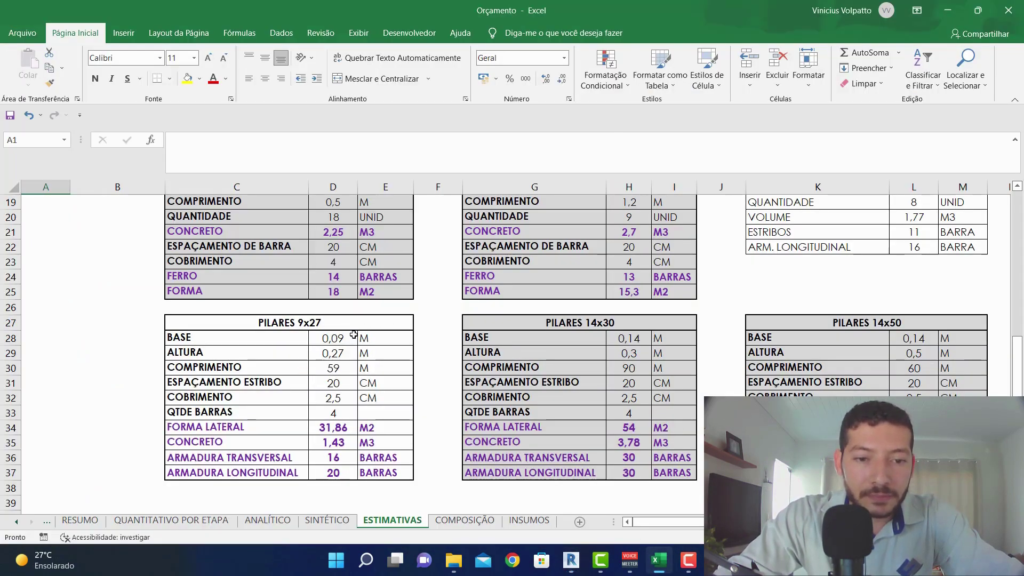
left_click(611, 324)
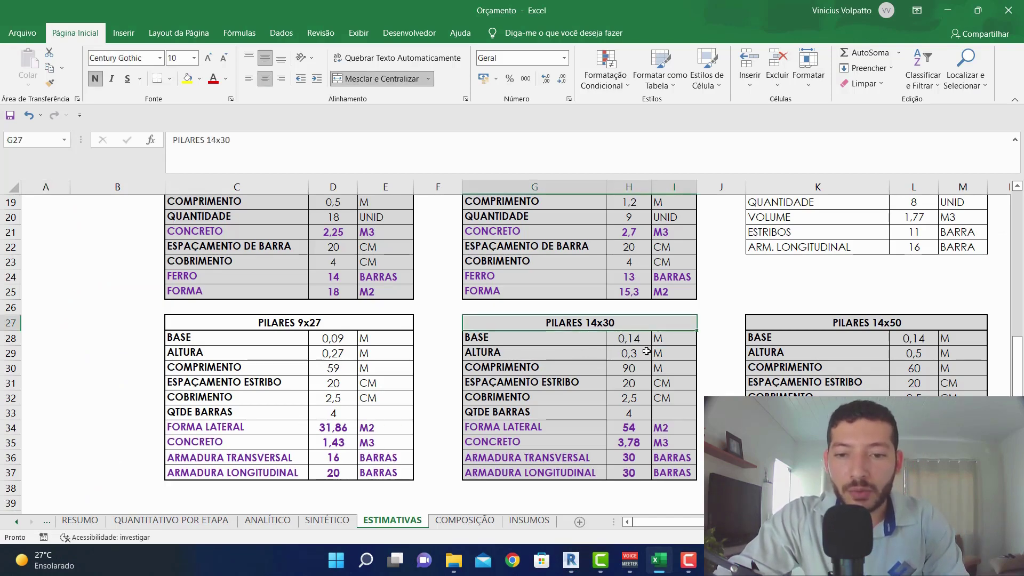
key("alt+Tab")
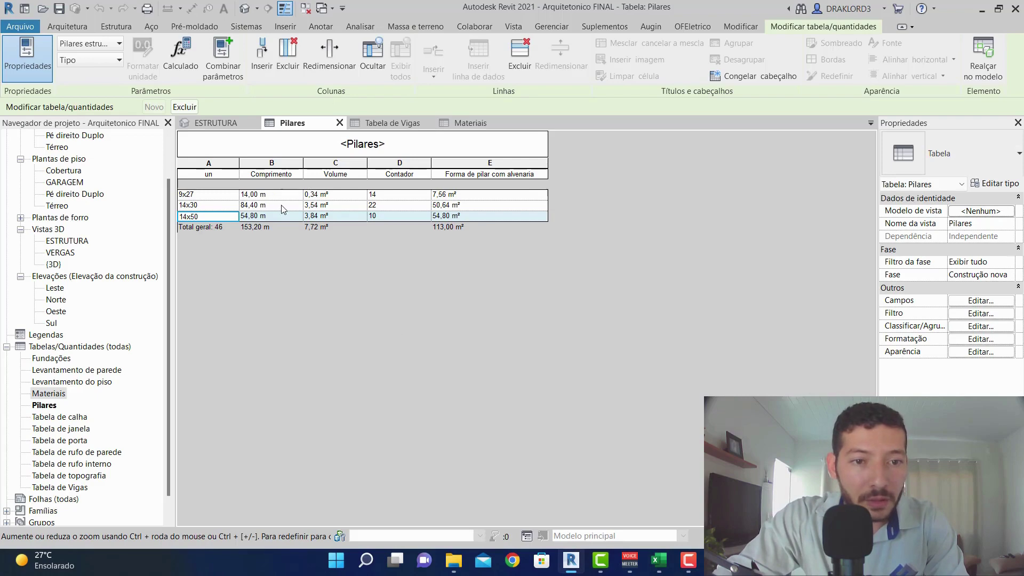
left_click(269, 206)
key("alt+Tab")
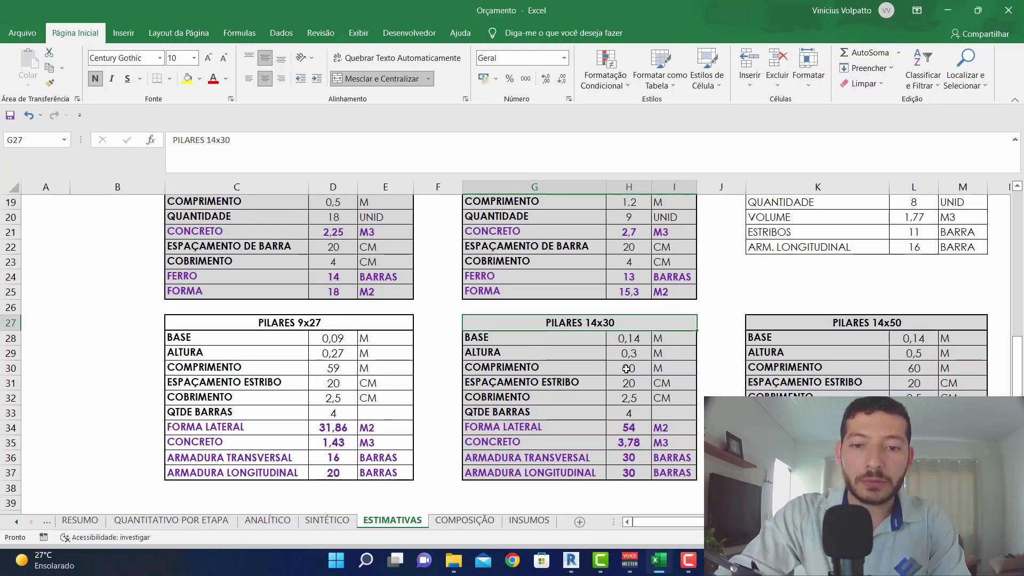
left_click(609, 368)
type("84,4")
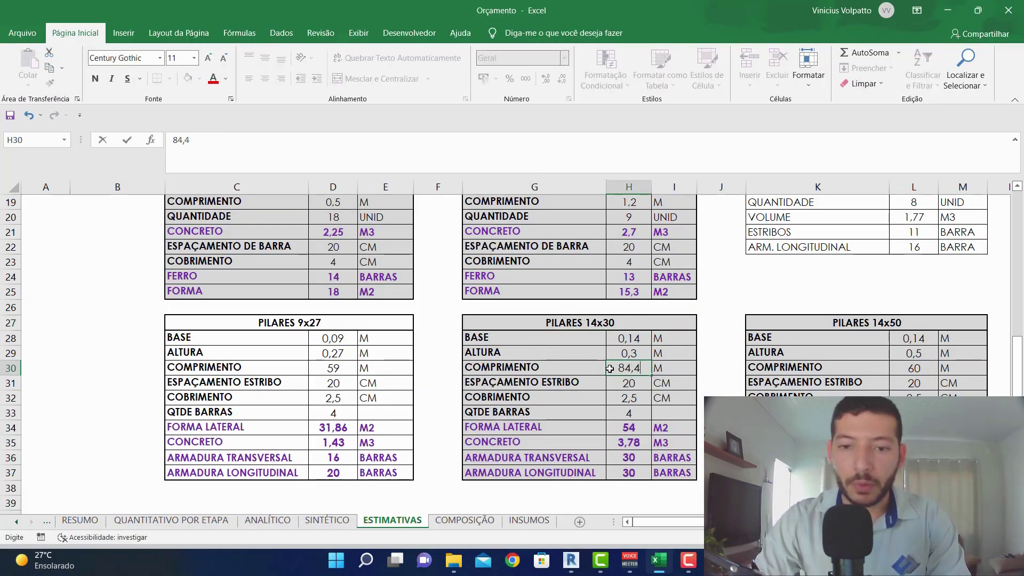
key("Return")
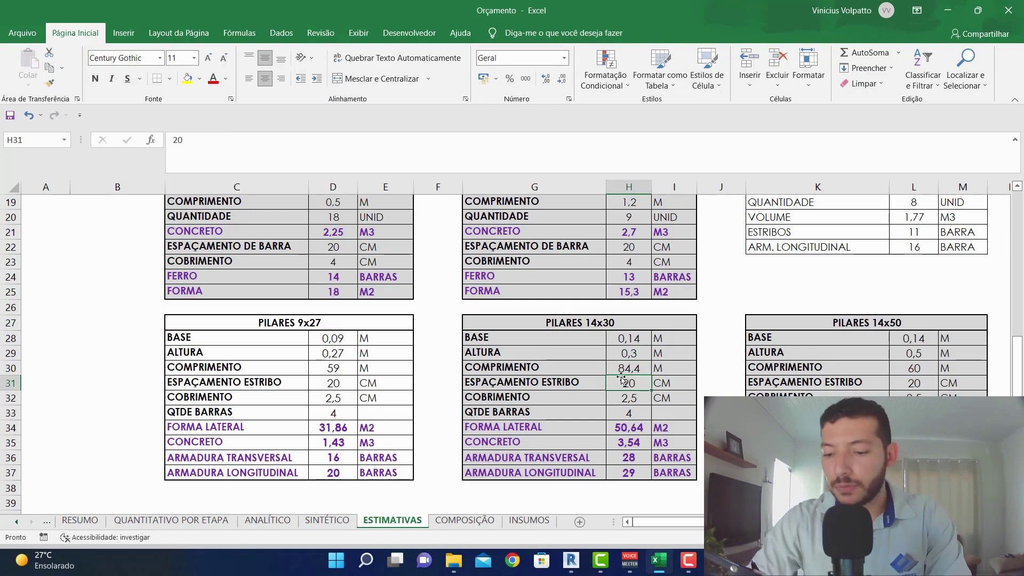
type("0,15")
key("Return")
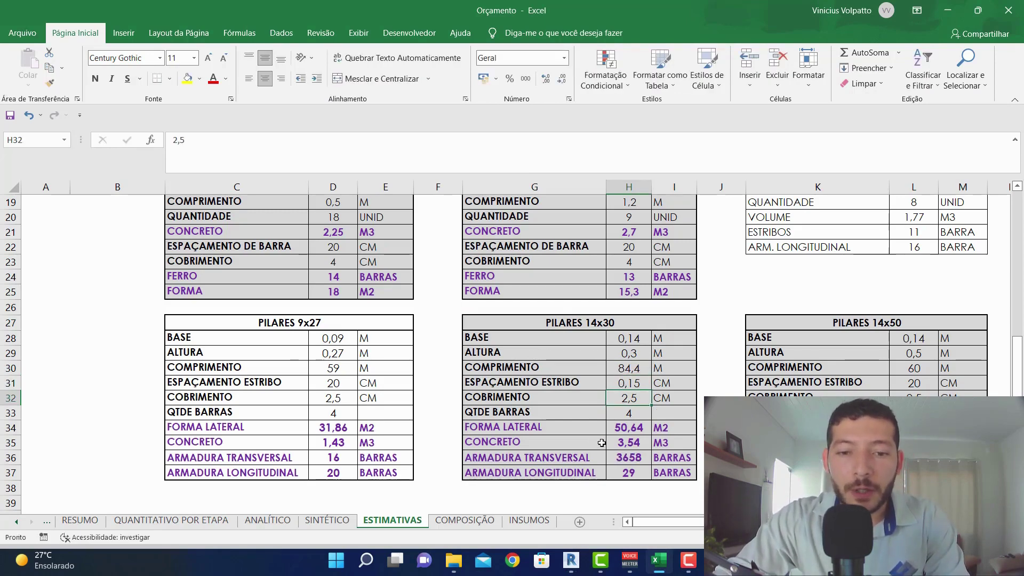
left_click(641, 453)
key("ctrl+z")
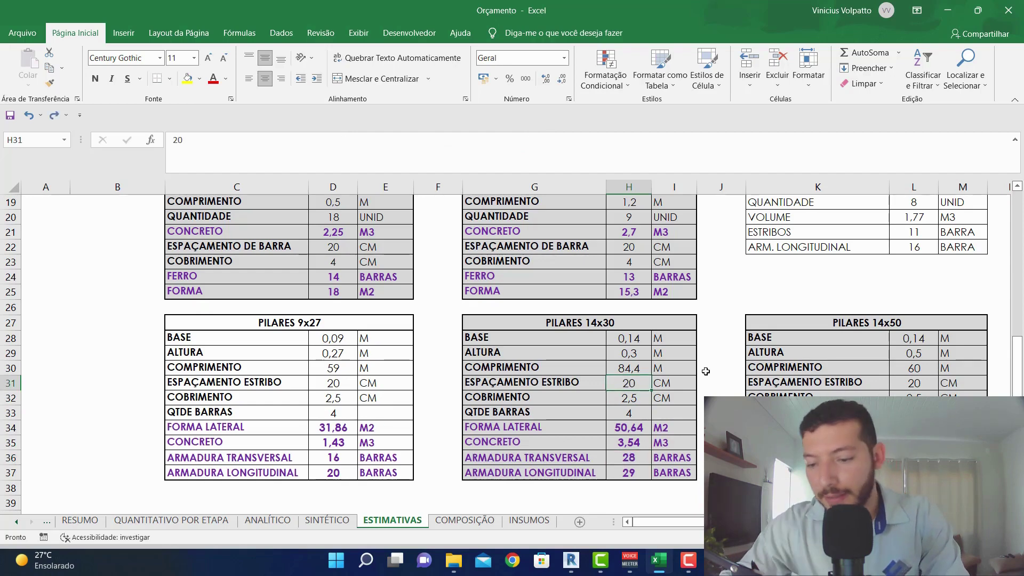
Step: Set the ESPAÇAMENTO ESTRIBO of the PILARES 14x30 block to 15 cm and return to Revit's Pilares schedule
type("15")
key("Return")
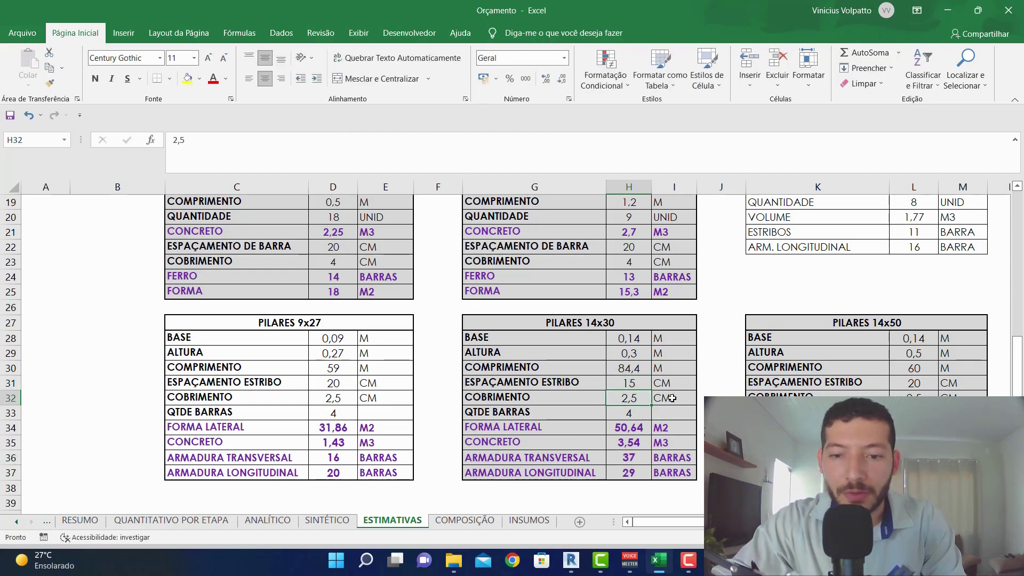
left_click(657, 383)
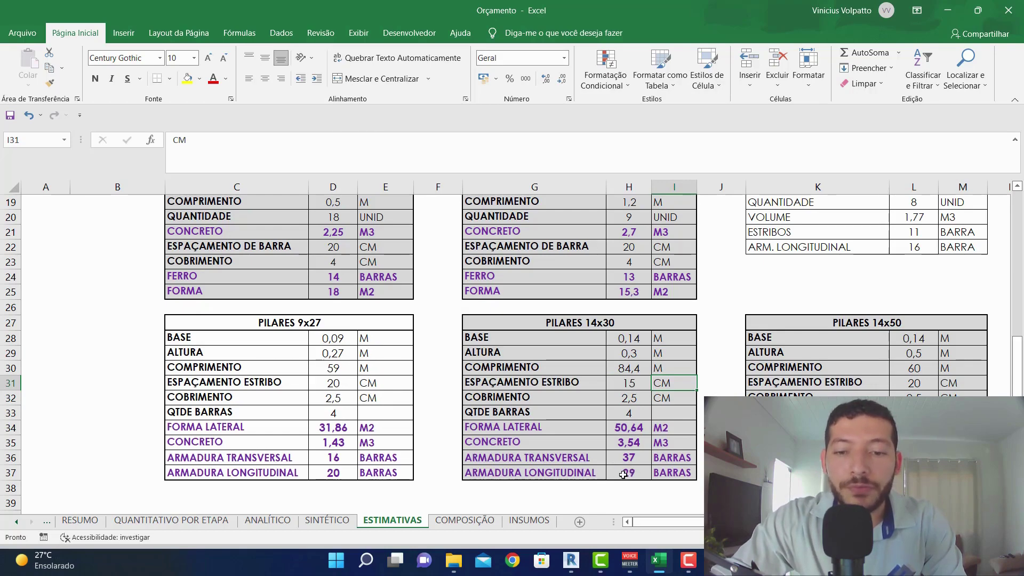
key("alt+Tab")
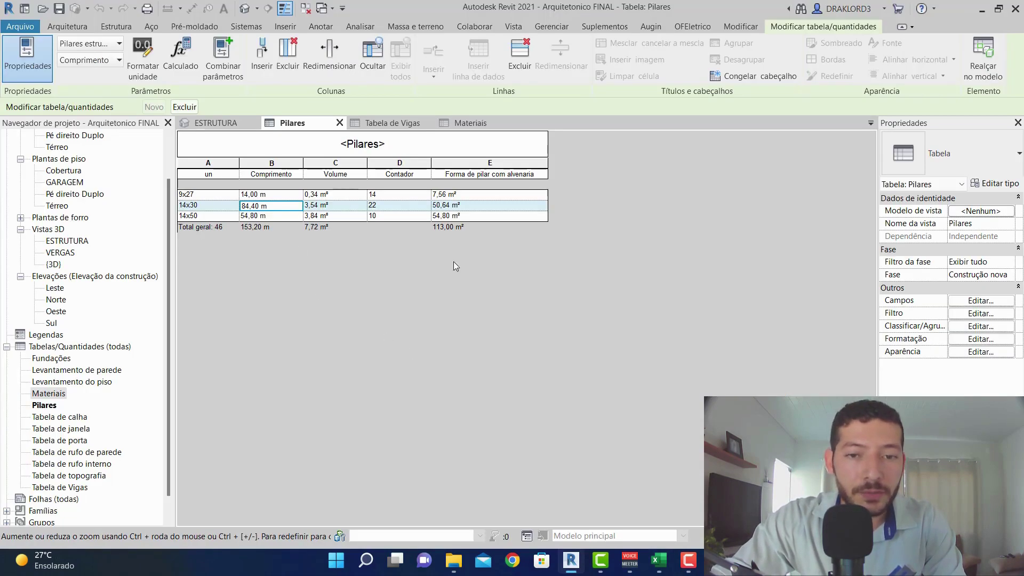
Step: In Excel's ANALÍTICO sheet, enter =37 as the Superestrutura TOTAL for the CA-60 5MM pillar or beam reinforcement
key("alt+Tab")
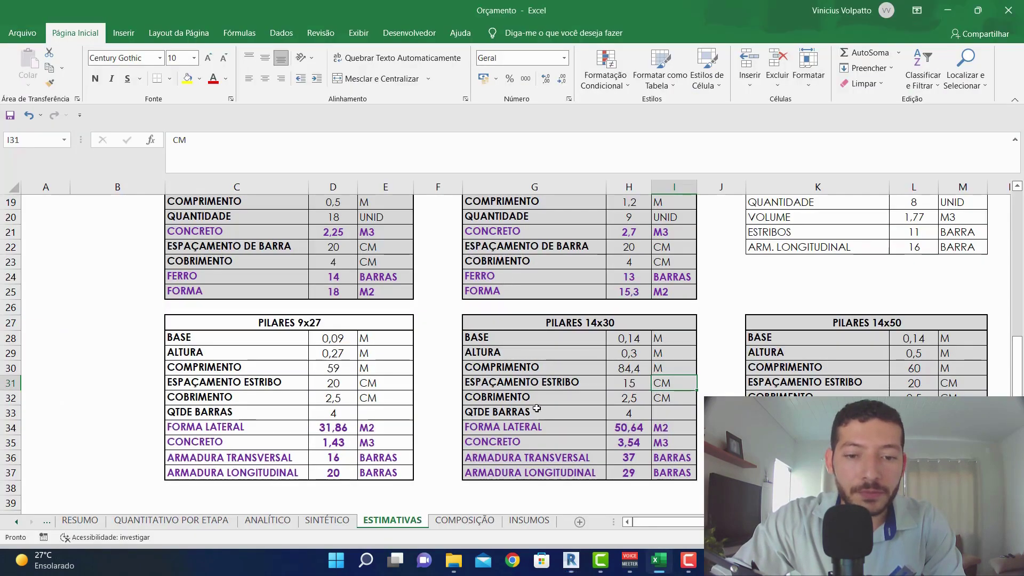
left_click(281, 521)
scroll(473, 394, "down", 1)
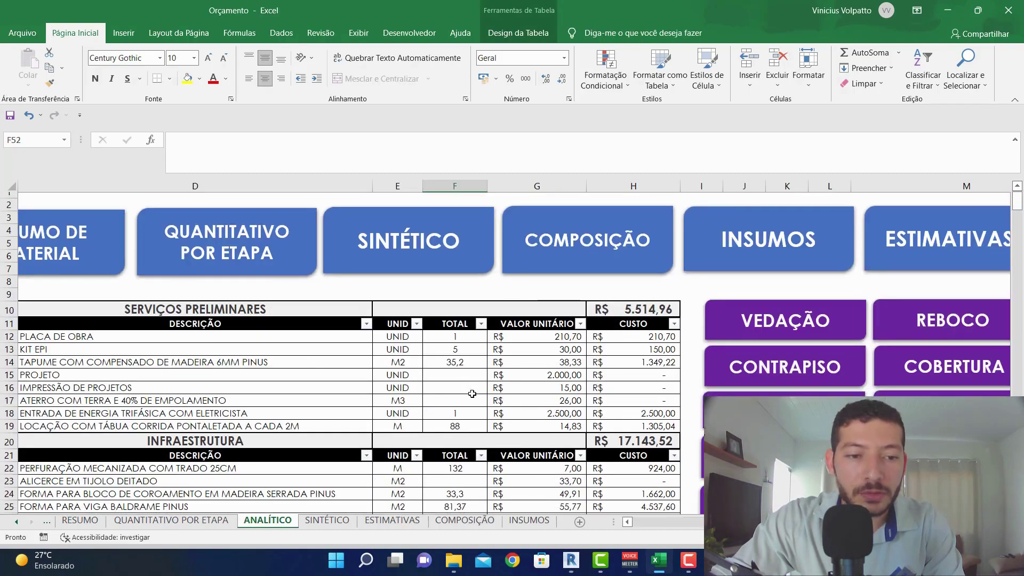
scroll(472, 394, "down", 9)
scroll(462, 393, "down", 3)
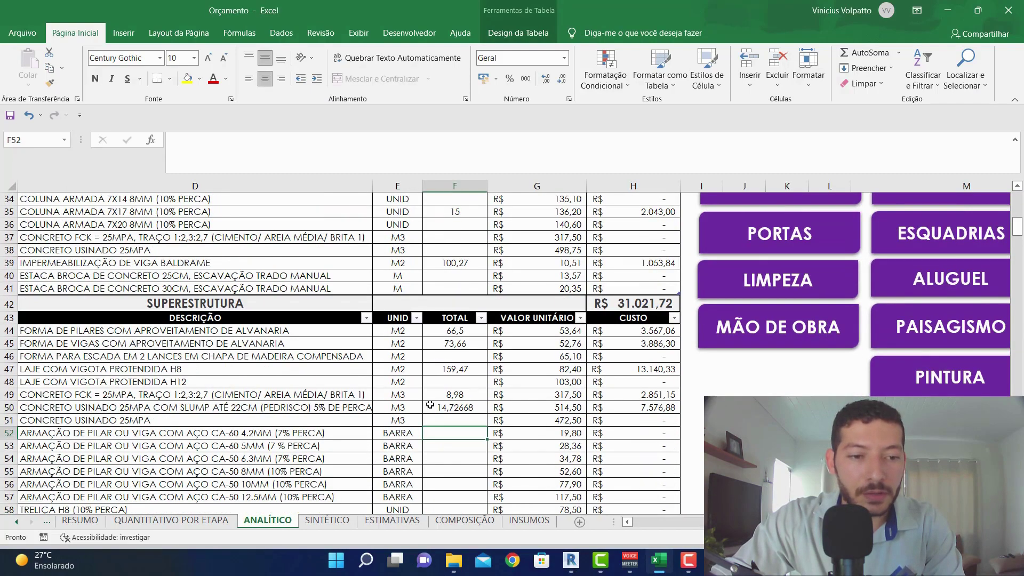
left_click(454, 407)
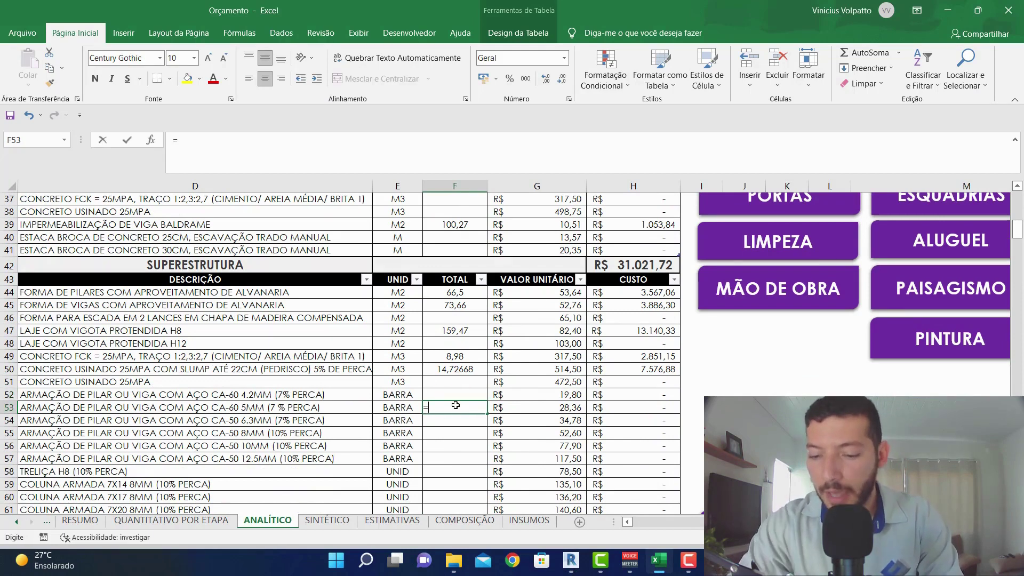
type("=37")
key("Return")
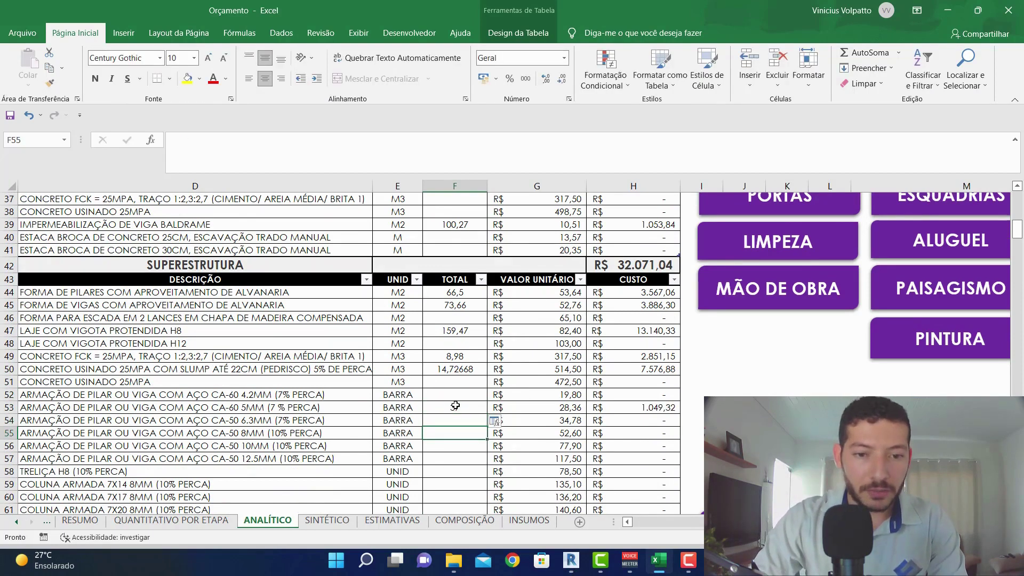
Step: Enter =29 as the TOTAL for the CA-50 10MM pillar or beam reinforcement
key("Down")
key("Down")
type("=29")
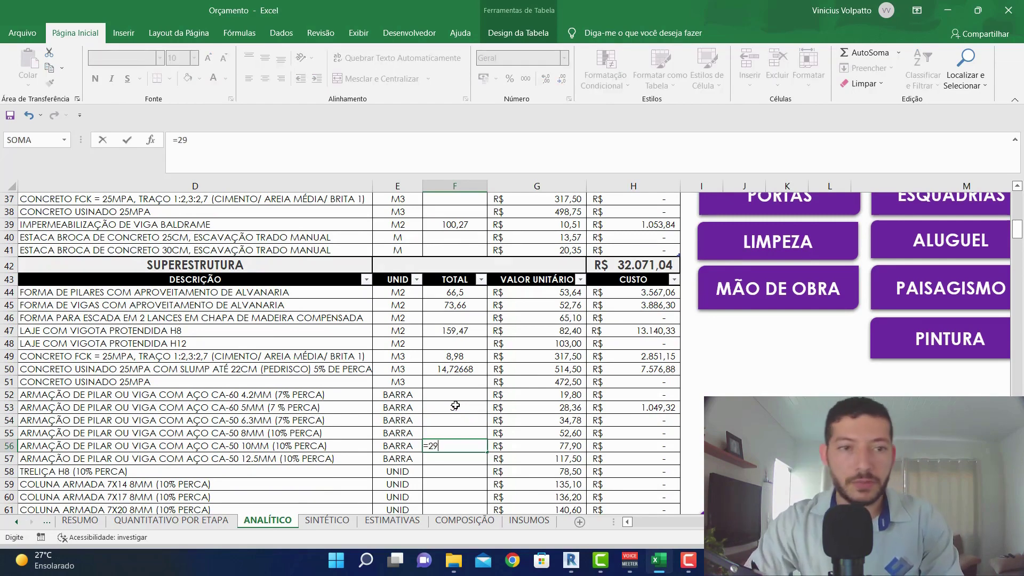
key("Return")
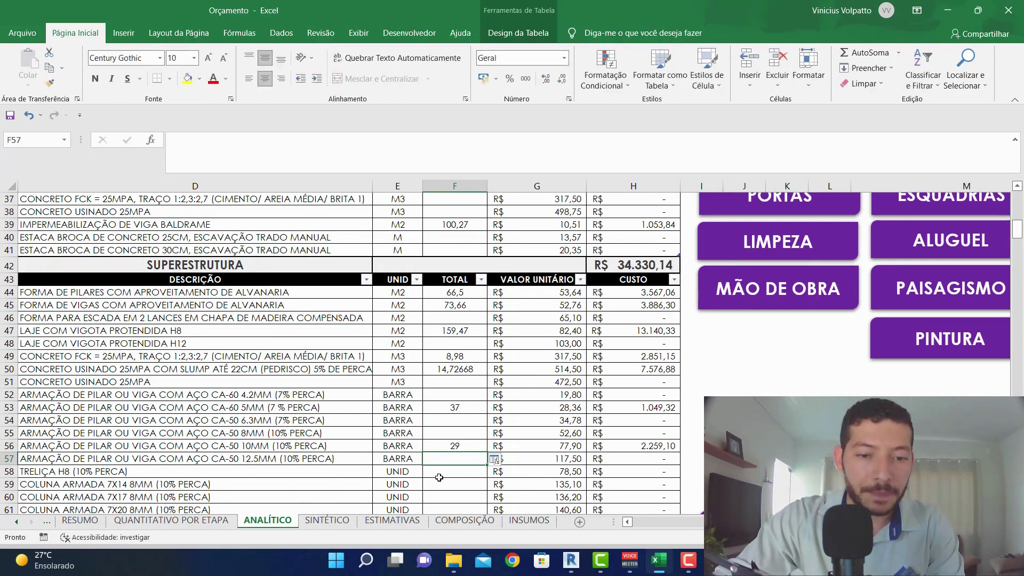
Step: Set the COMPRIMENTO of the PILARES 14x50 block in ESTIMATIVAS to 54,8 m, taken from Revit's Pilares schedule
key("alt+Tab")
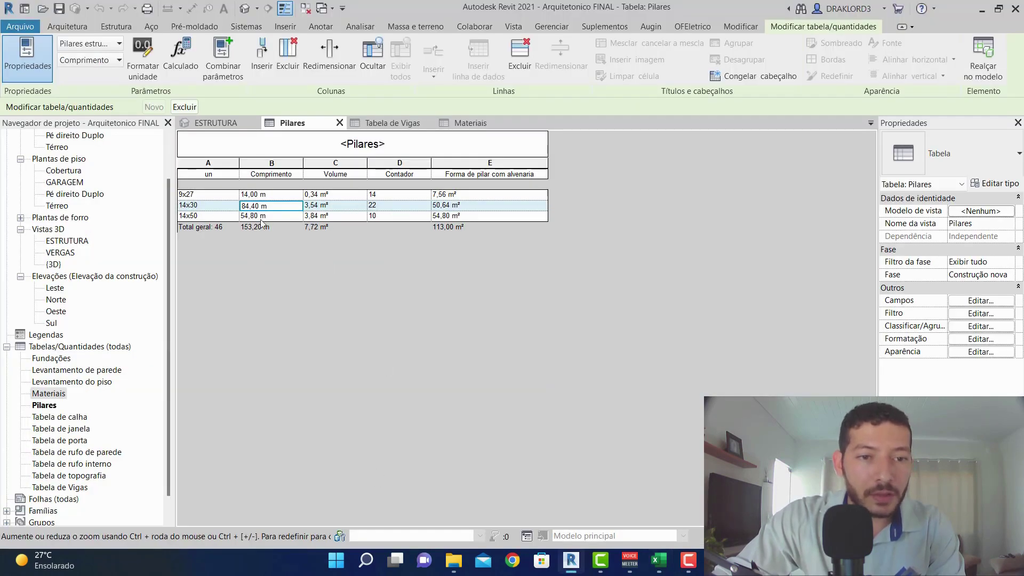
key("alt+Tab")
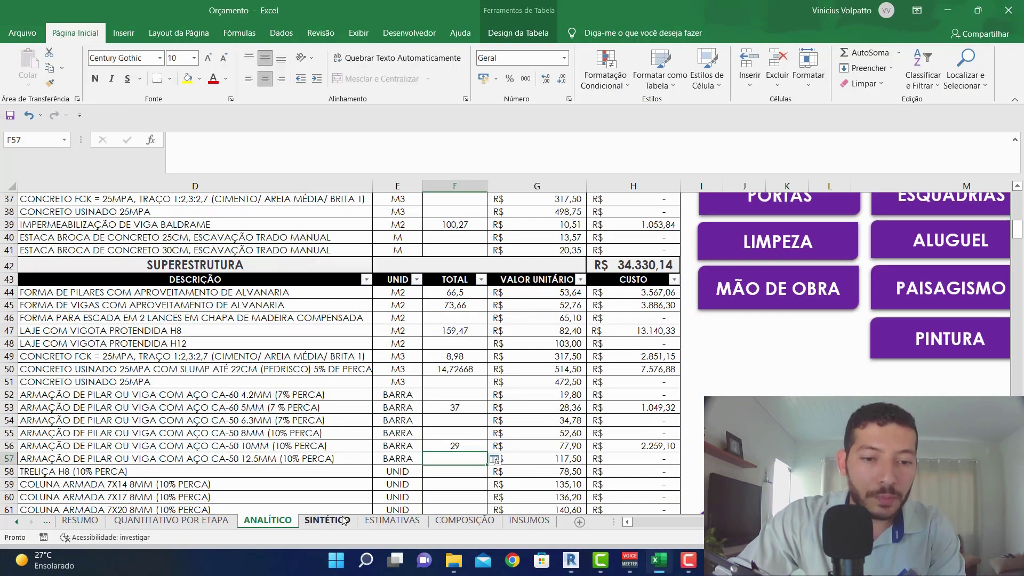
left_click(389, 521)
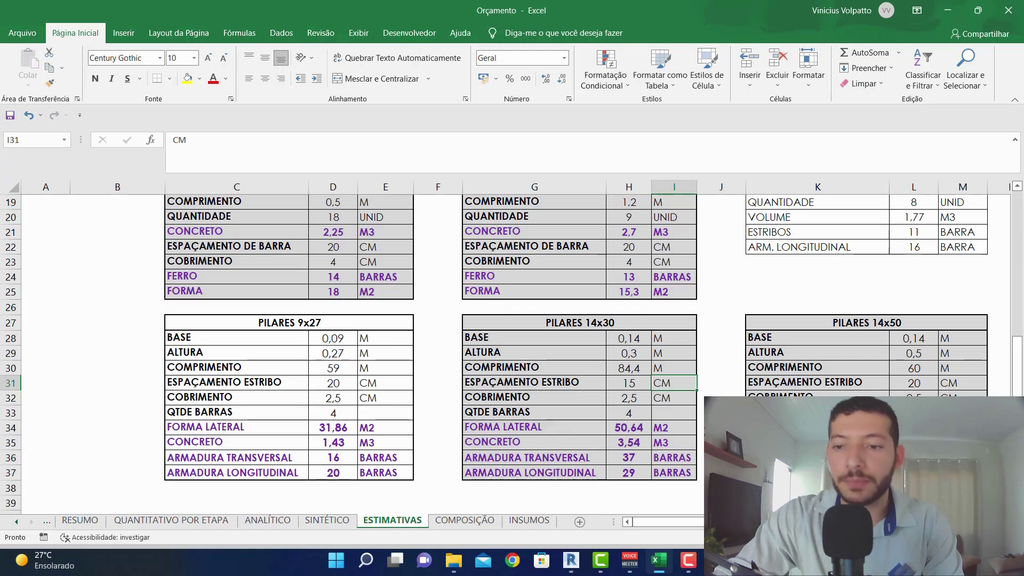
scroll(758, 372, "right", 2)
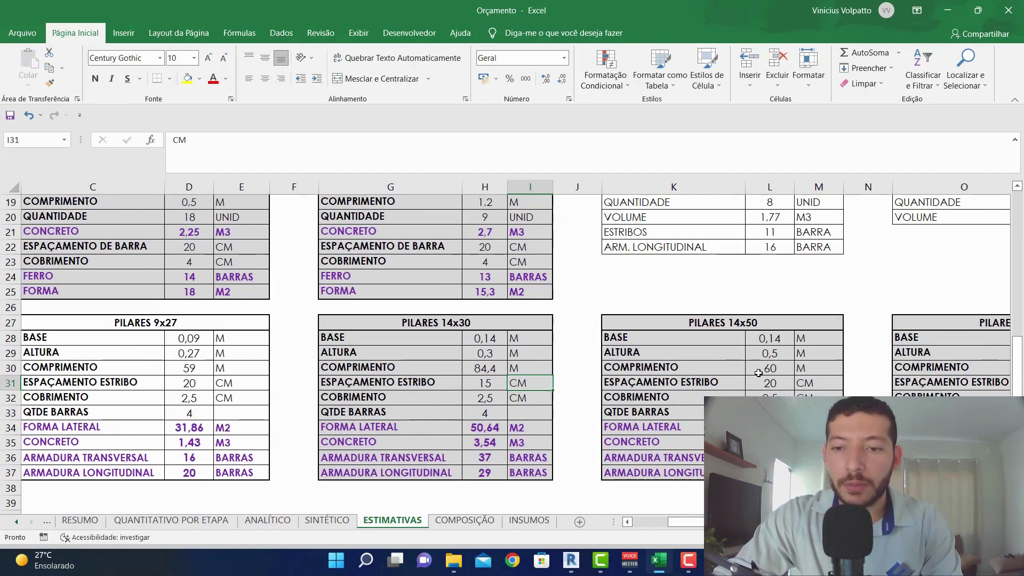
left_click(758, 372)
type("54,8")
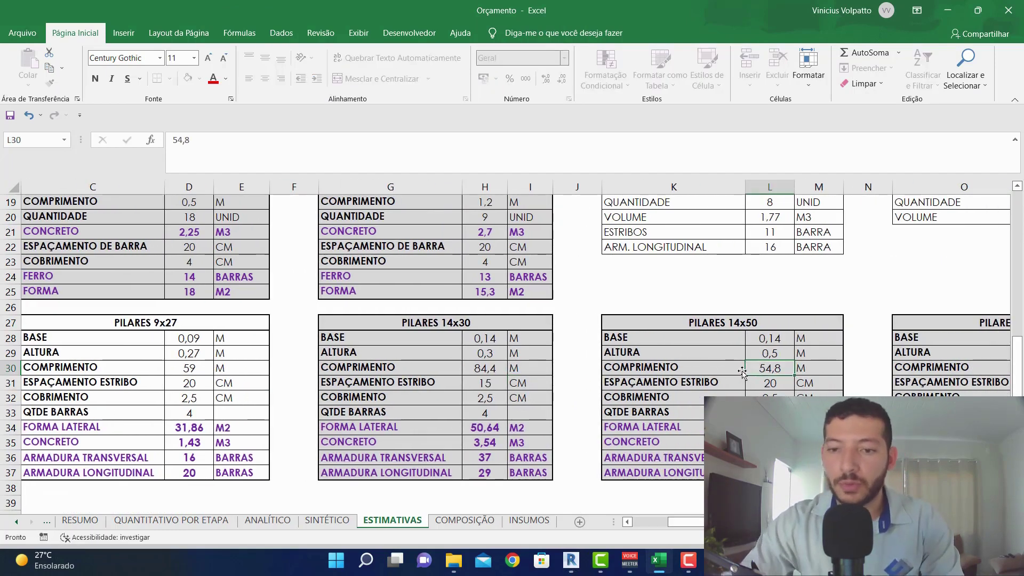
key("Return")
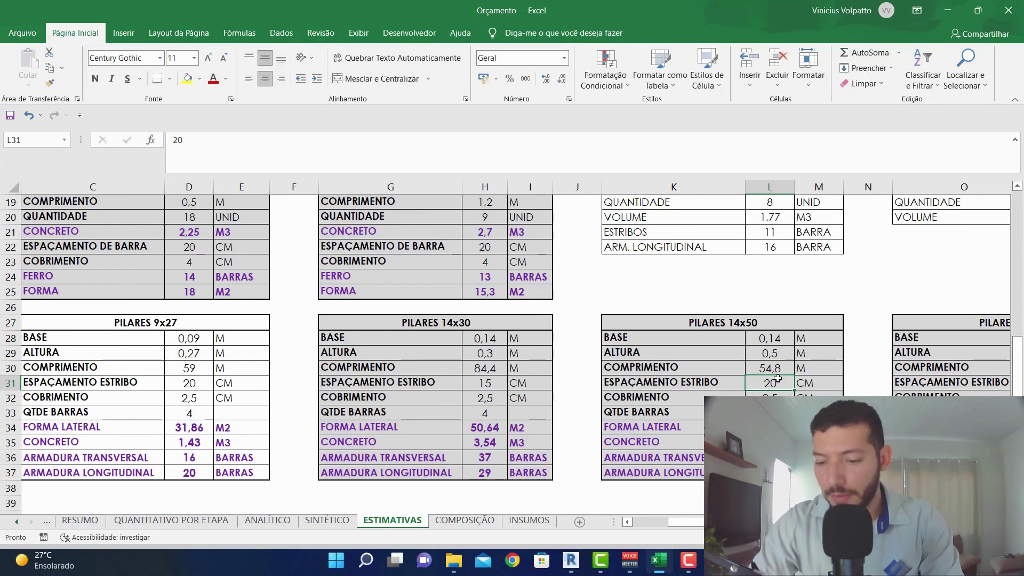
Step: Set the PILARES 14x50 block's ESPAÇAMENTO ESTRIBO to 15 cm and its QTDE BARRAS to 6
type("15")
key("Return")
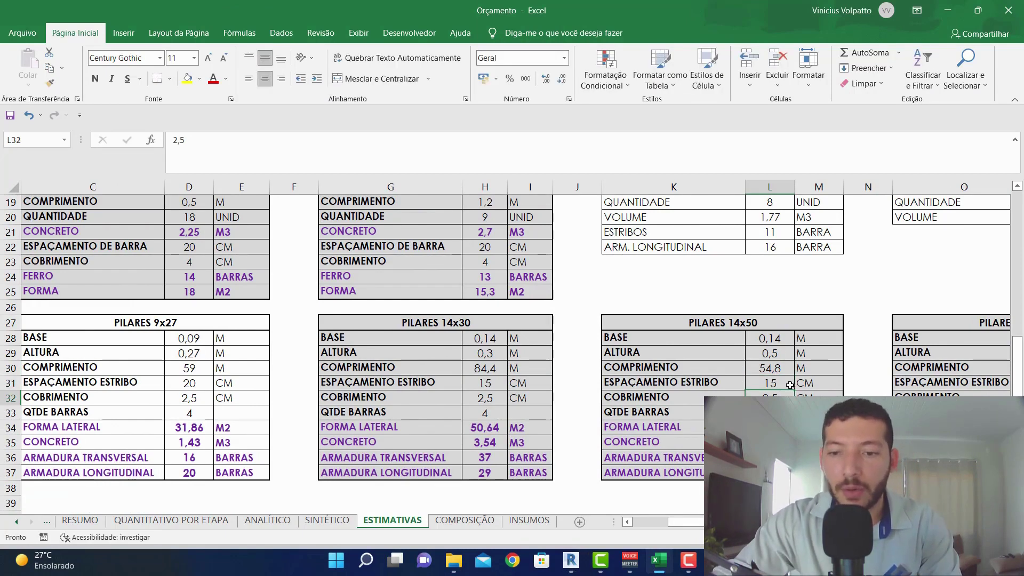
left_click(769, 411)
type("6")
key("Return")
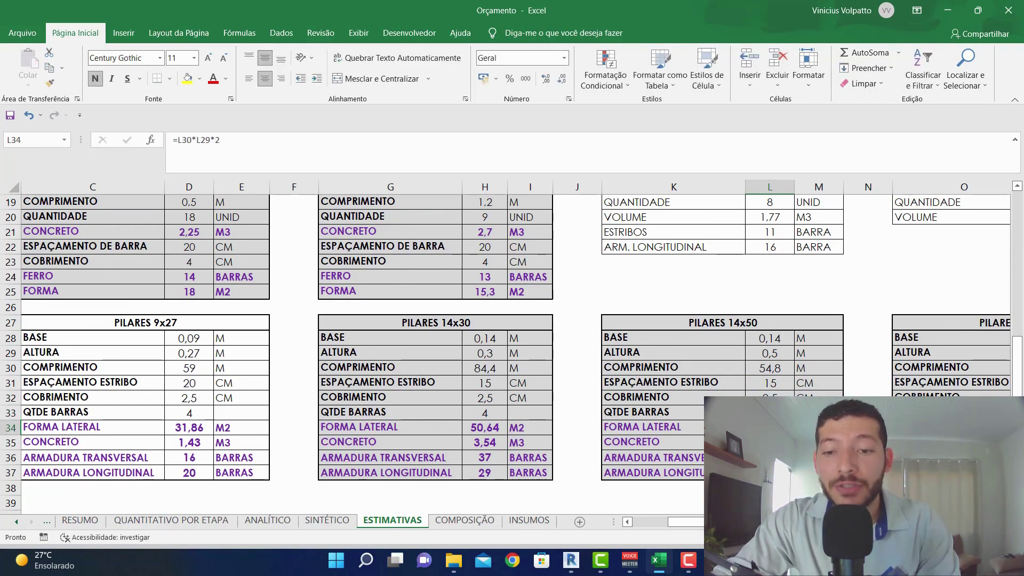
Step: Add 36 bars to the CA-60 5MM reinforcement TOTAL in the ANALÍTICO sheet, making the formula =37+36
key("alt+Tab")
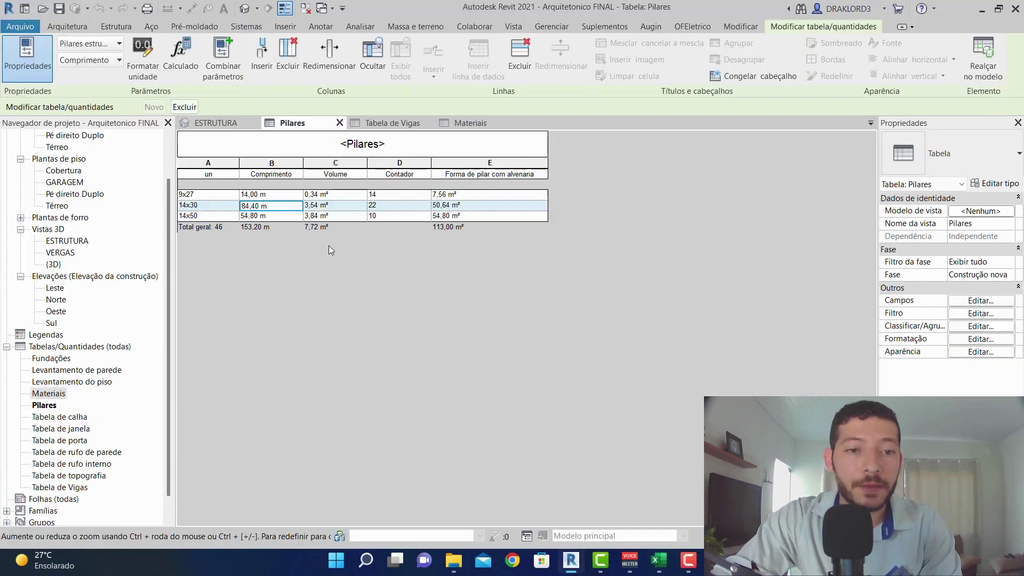
key("alt+Tab")
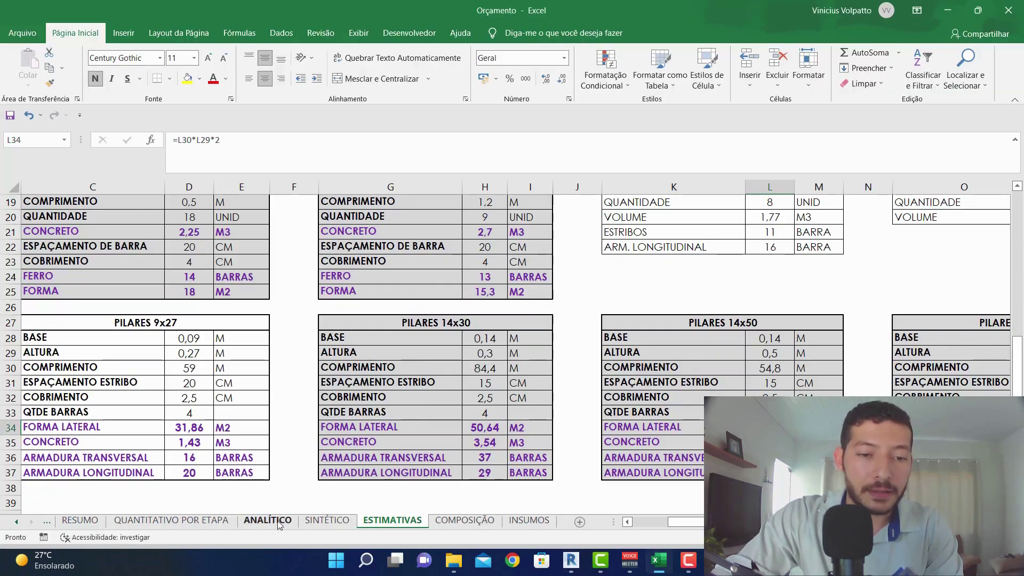
left_click(278, 520)
left_click(465, 408)
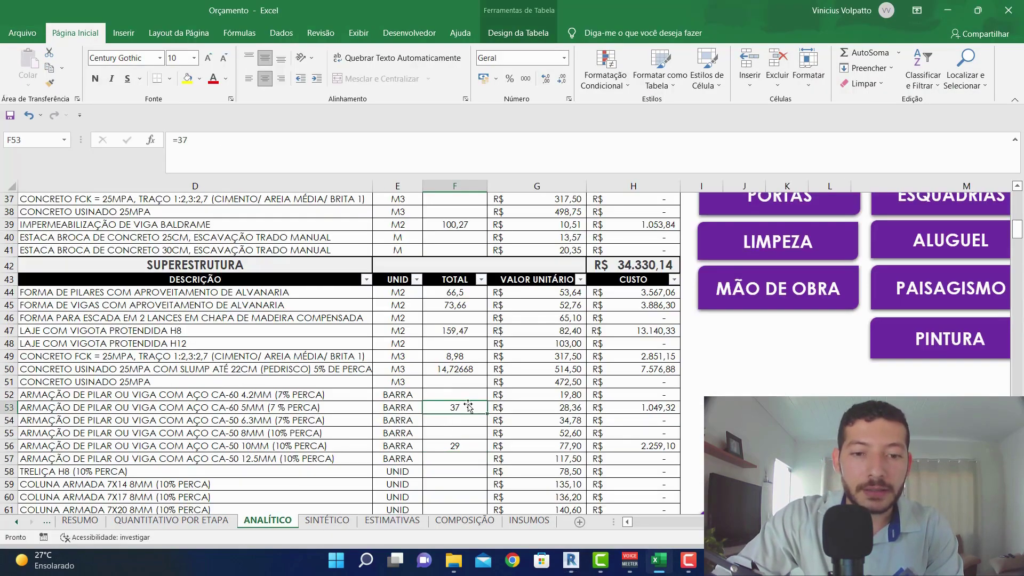
left_click(293, 162)
type("+36")
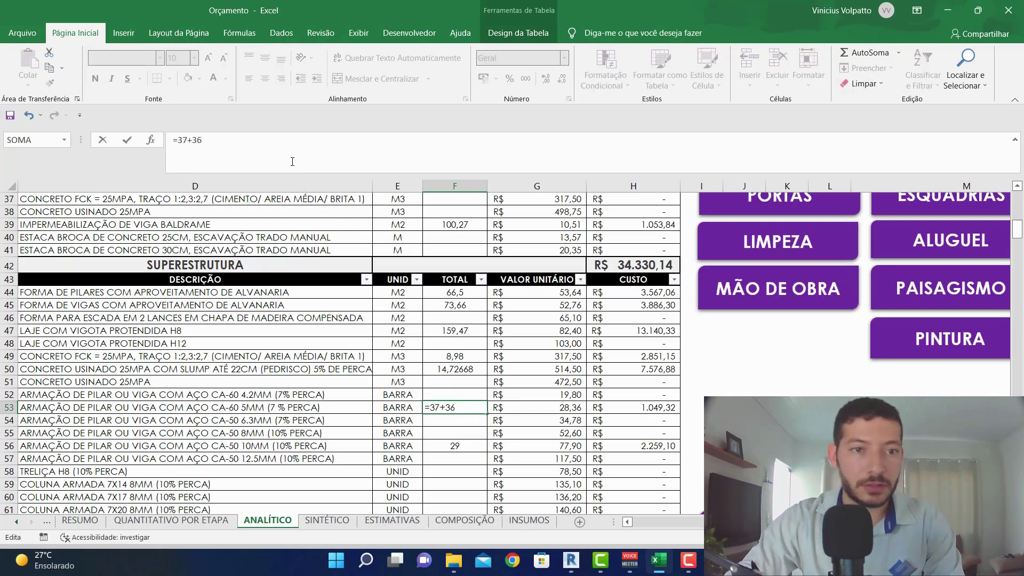
key("Return")
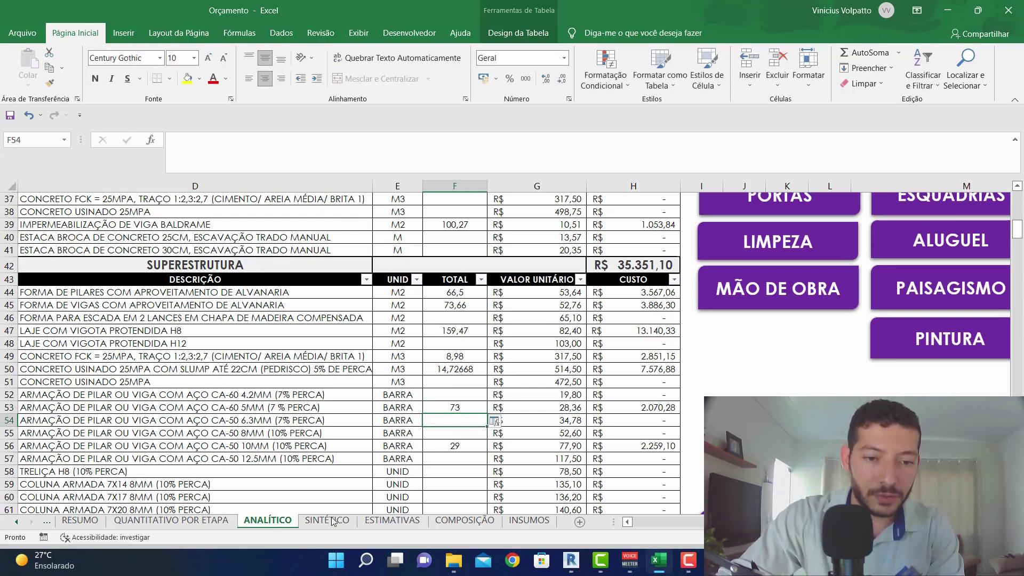
Step: Recheck the PILARES 14x50 estimate and extend the CA-50 10MM reinforcement TOTAL in ANALÍTICO to =29+28
left_click(330, 521)
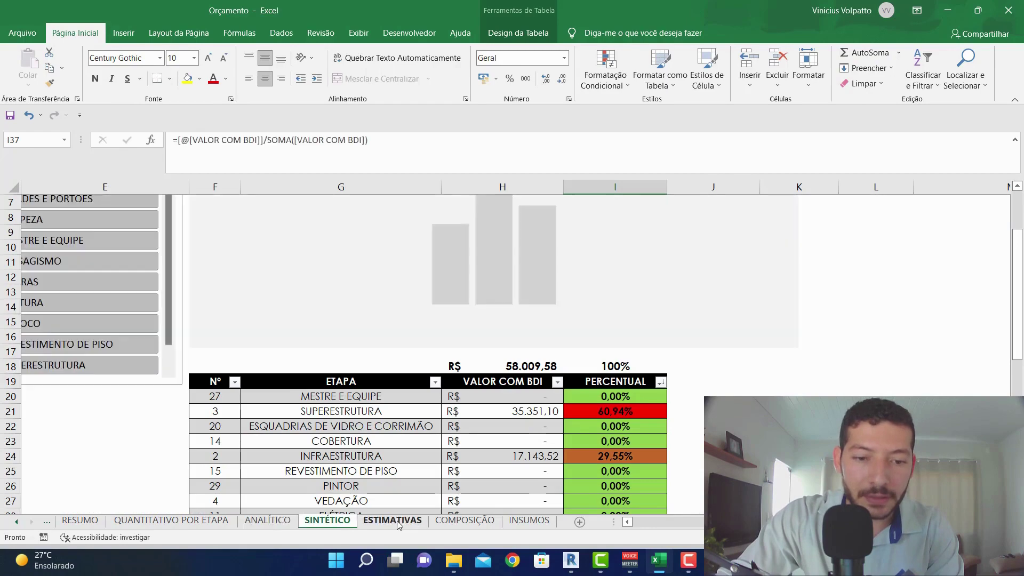
left_click(397, 522)
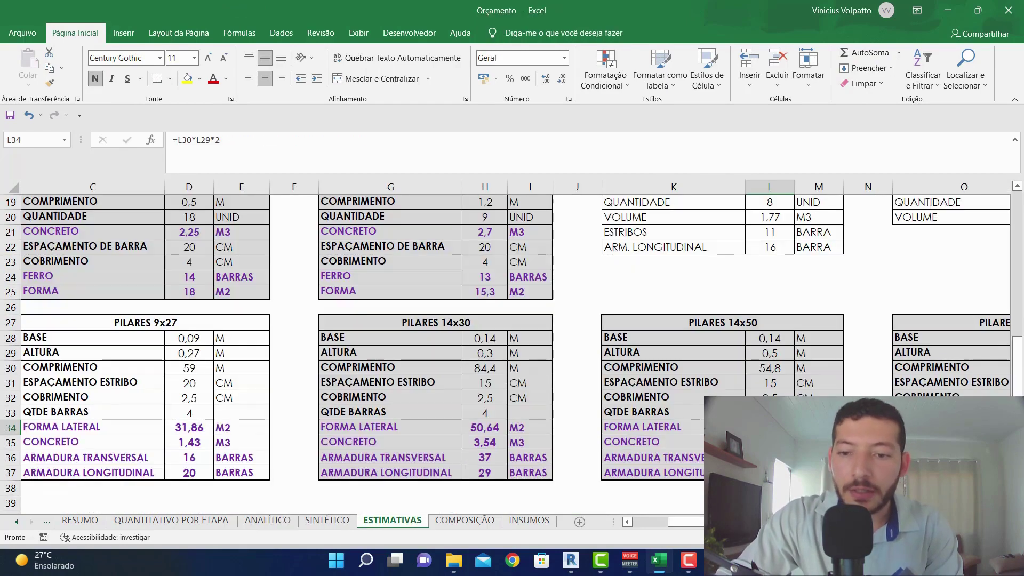
left_click(265, 518)
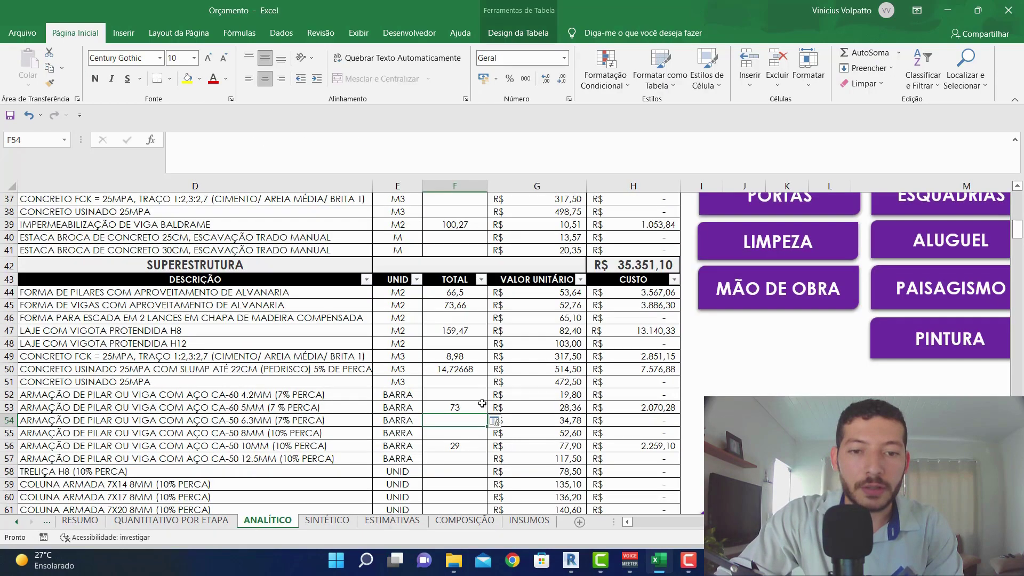
left_click(287, 166)
type("+28")
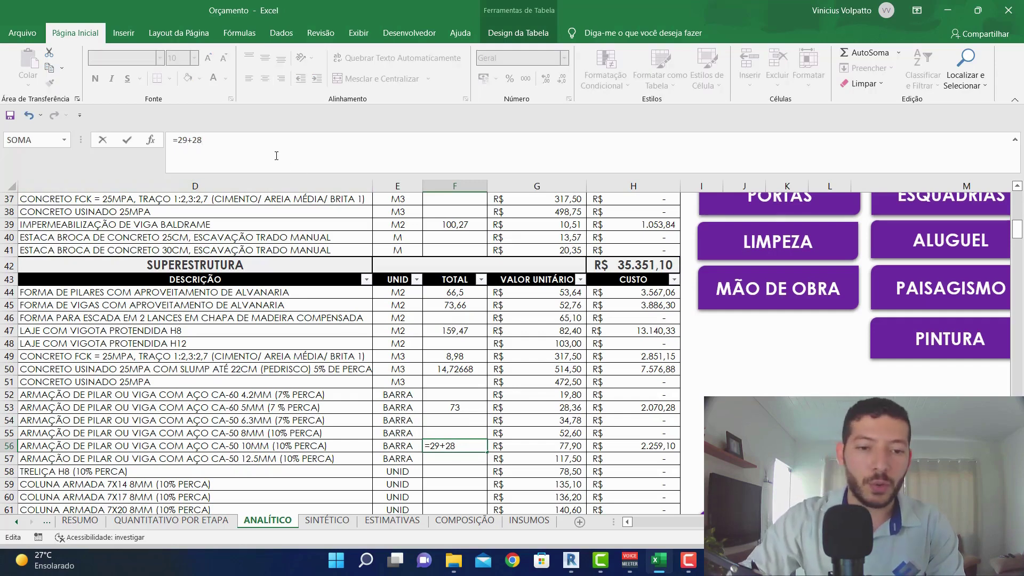
key("Return")
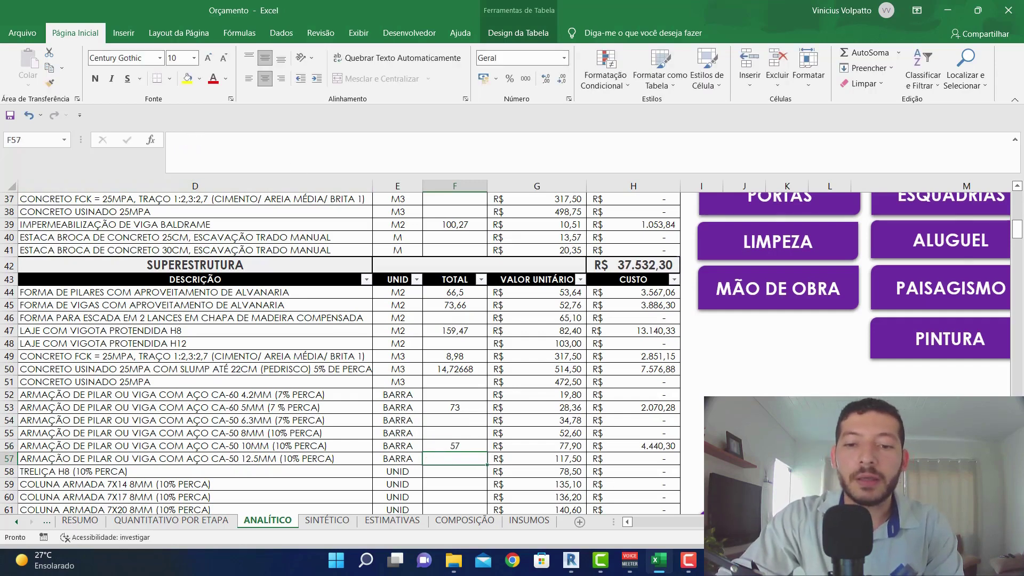
Step: Examine the beam estimate blocks in the ESTIMATIVAS sheet, from VIGAS COBERTURA 40cm and 60cm to VIGAS 9X20CM
scroll(560, 463, "left", 2)
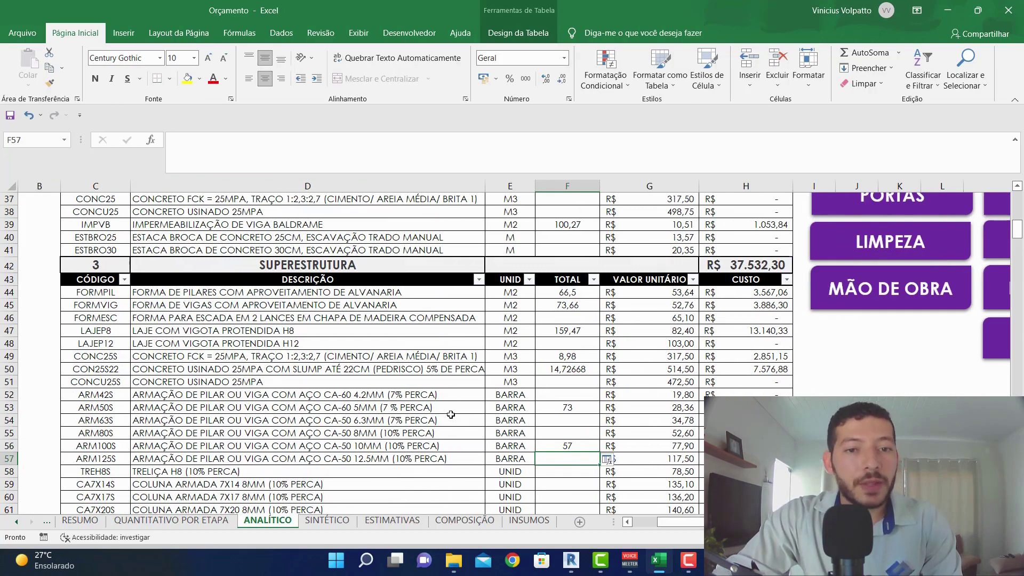
key("alt+Tab")
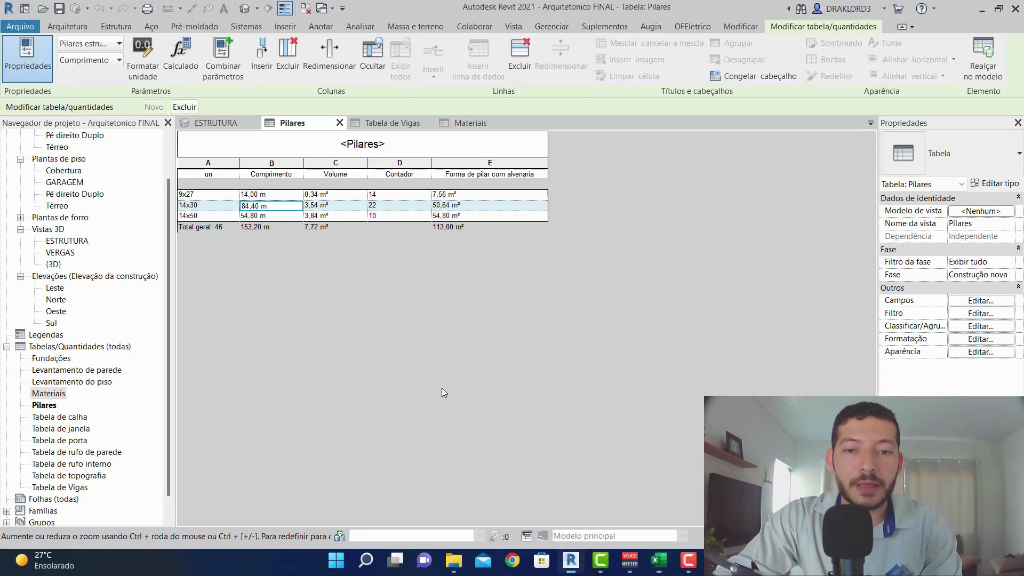
key("alt+Tab")
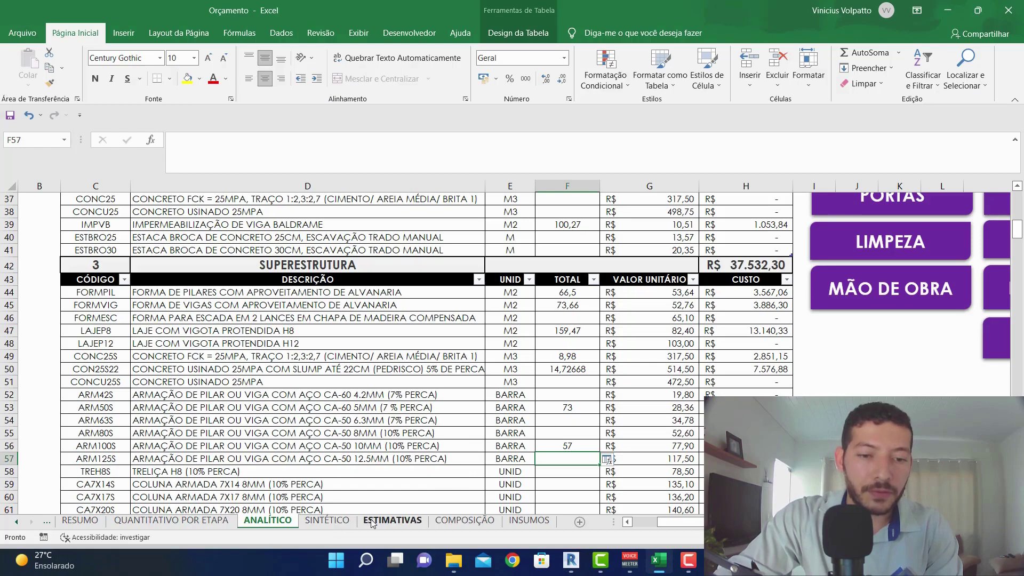
key("ctrl+Page_Down")
key("ctrl+Page_Down")
scroll(414, 407, "up", 6)
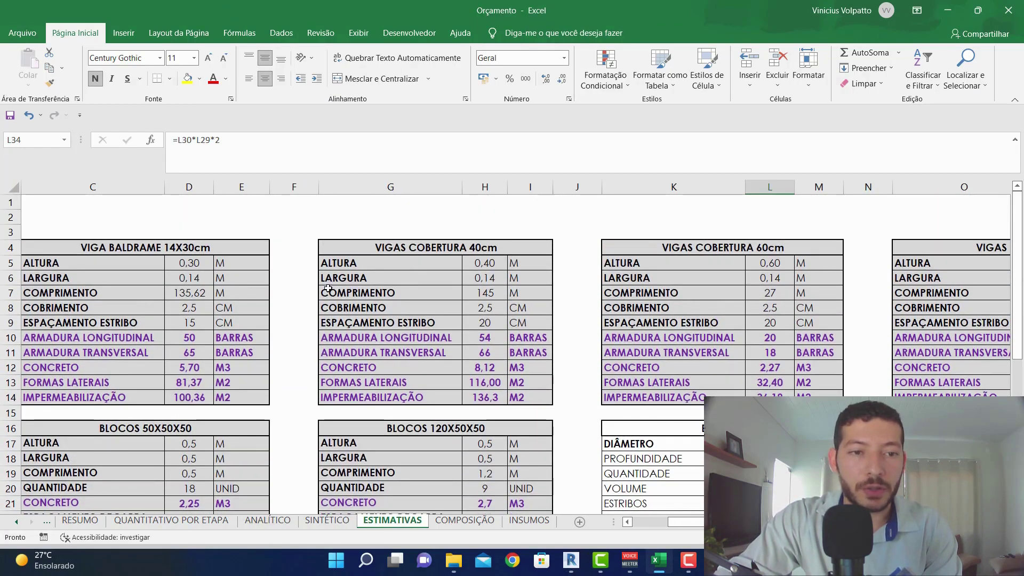
scroll(515, 353, "right", 3)
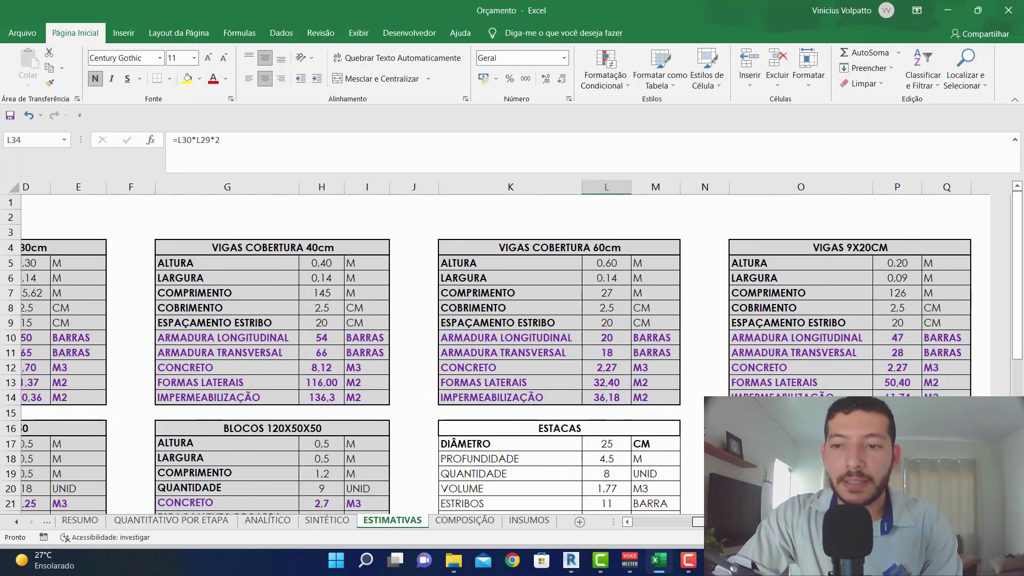
scroll(515, 347, "right", 3)
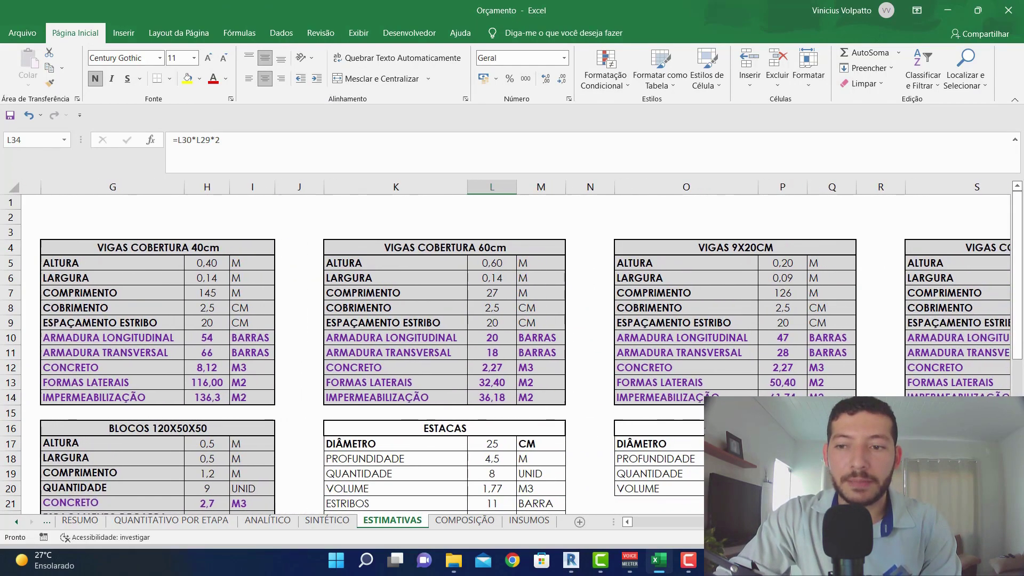
scroll(516, 347, "left", 2)
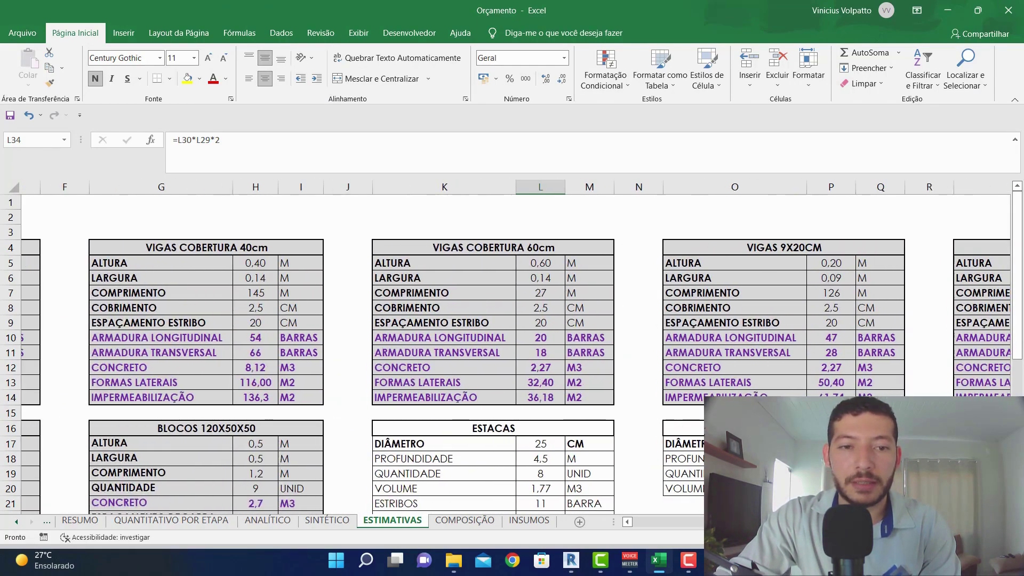
Step: Switch to Revit's Tabela de Vigas schedule and select the Viga Cobertura 14x40 entry to check its quantities
key("alt+Tab")
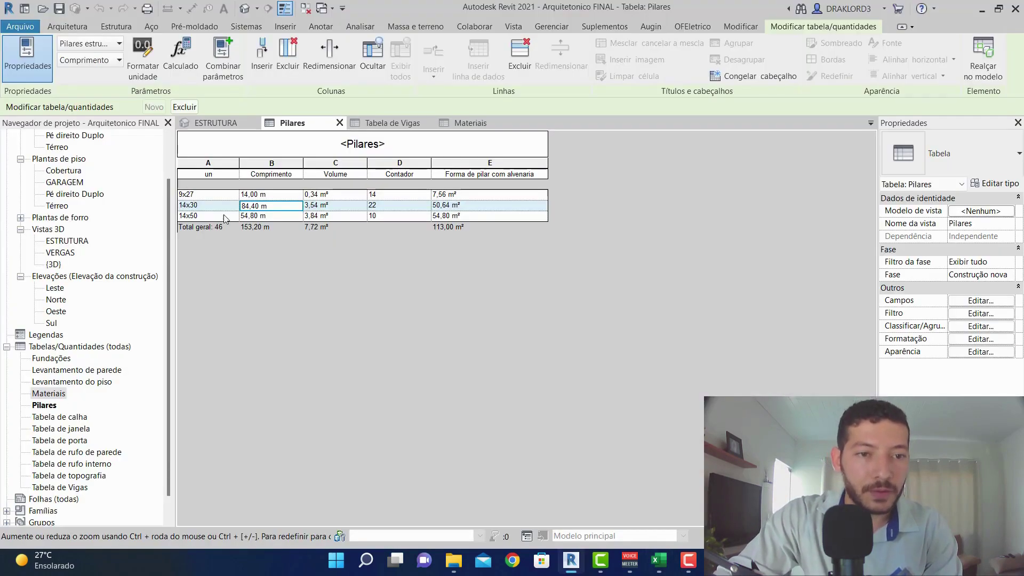
left_click(411, 123)
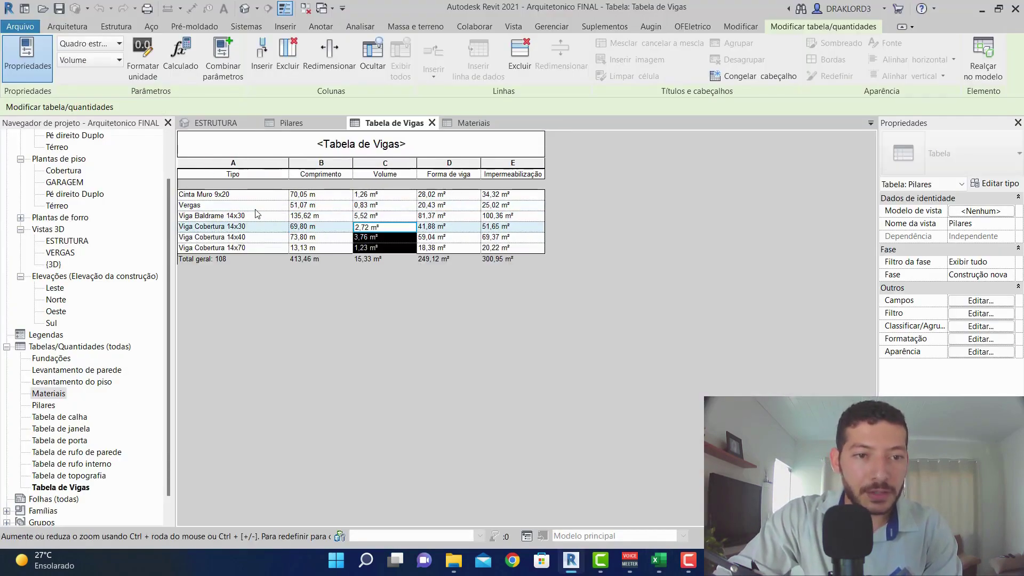
left_click(260, 236)
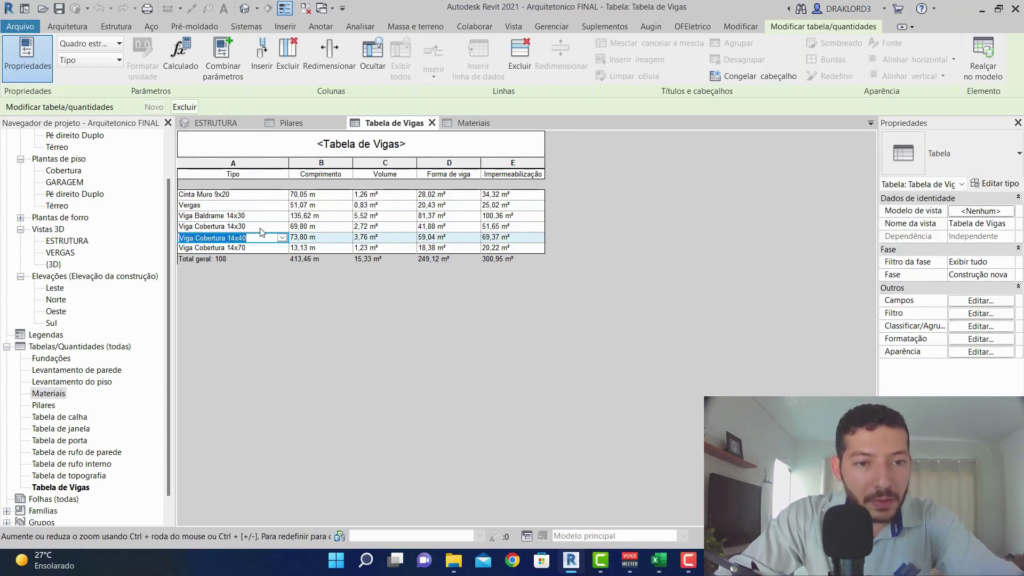
Step: Check the 14x30 and 14x40 roof beam lengths in Revit and set COMPRIMENTO of VIGAS COBERTURA 40cm in ESTIMATIVAS to 174 m
left_click(261, 228)
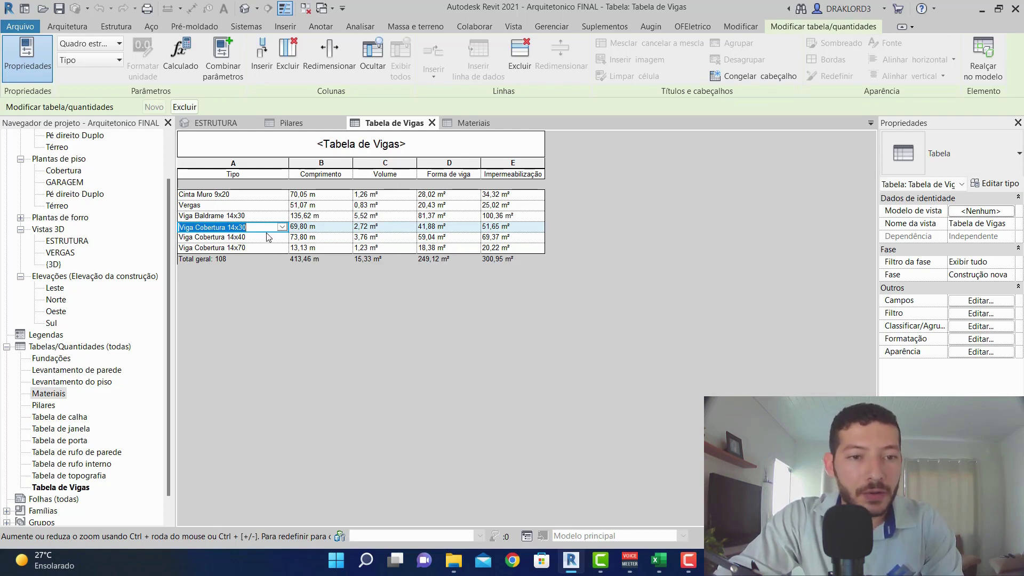
key("alt+Tab")
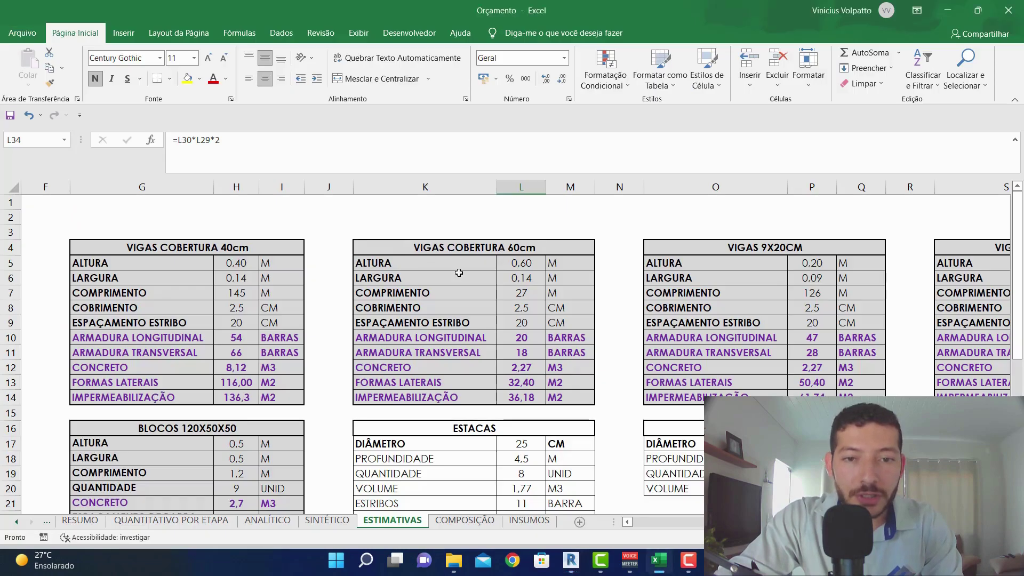
left_click(238, 292)
key("alt+Tab")
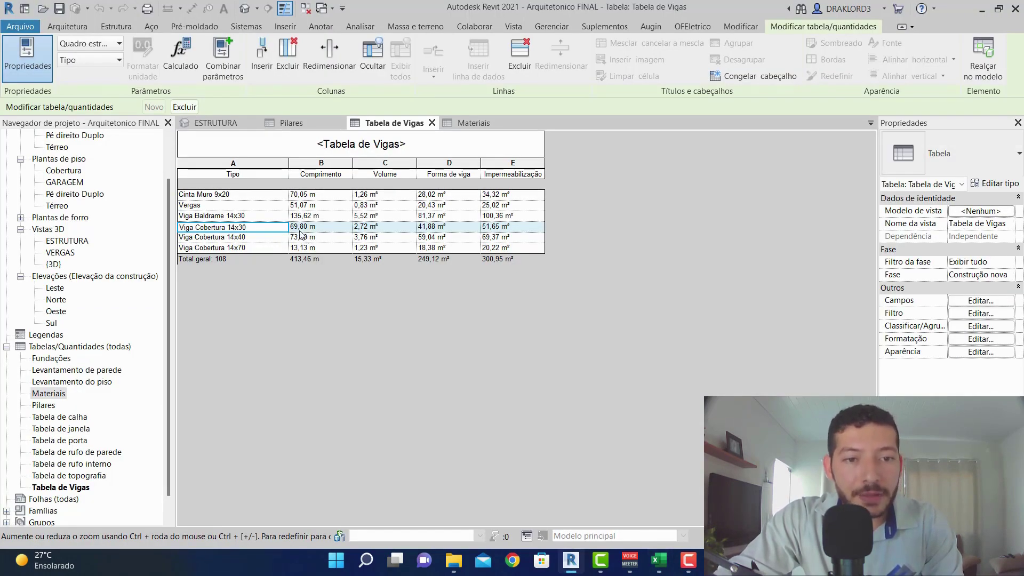
key("alt+Tab")
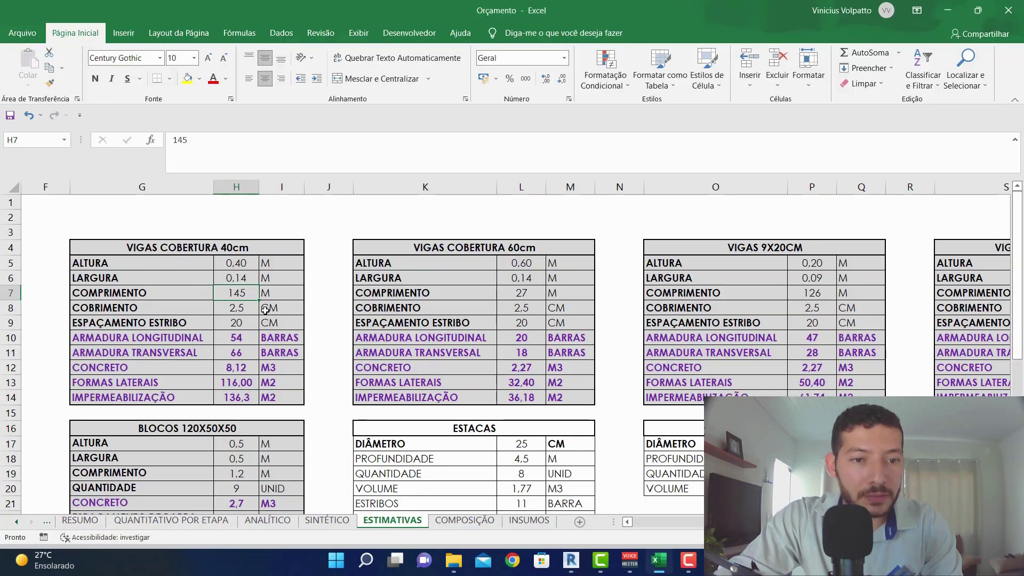
type("174")
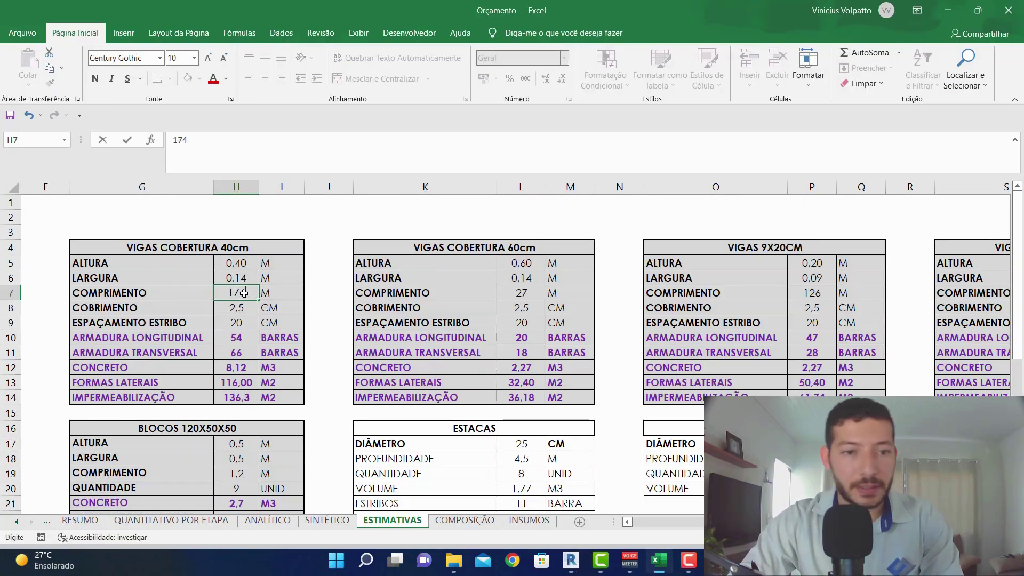
key("Return")
Step: Set the ESPAÇAMENTO ESTRIBO of the VIGAS COBERTURA 40cm estimate to 15 cm
key("alt+Tab")
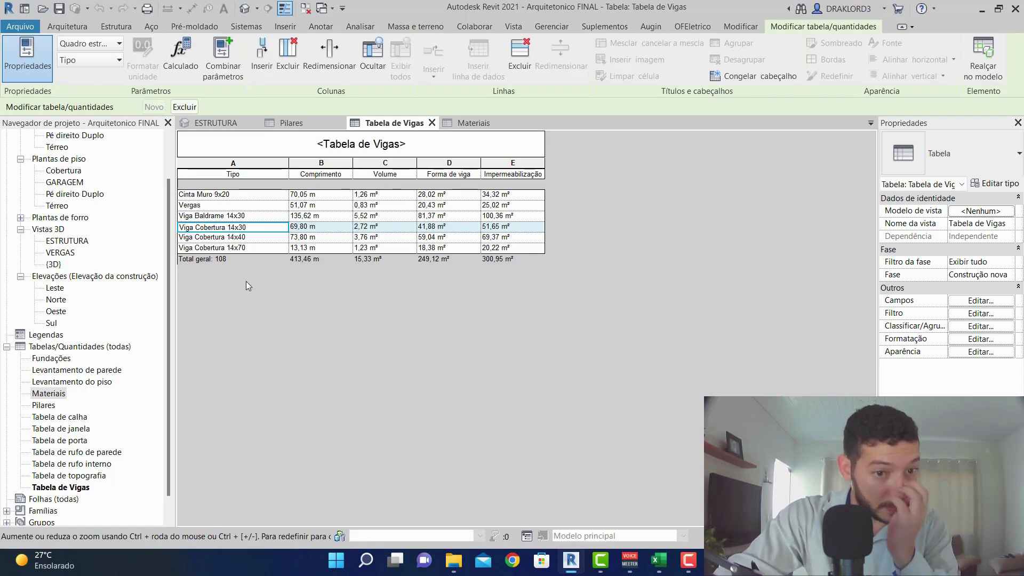
key("alt+Tab")
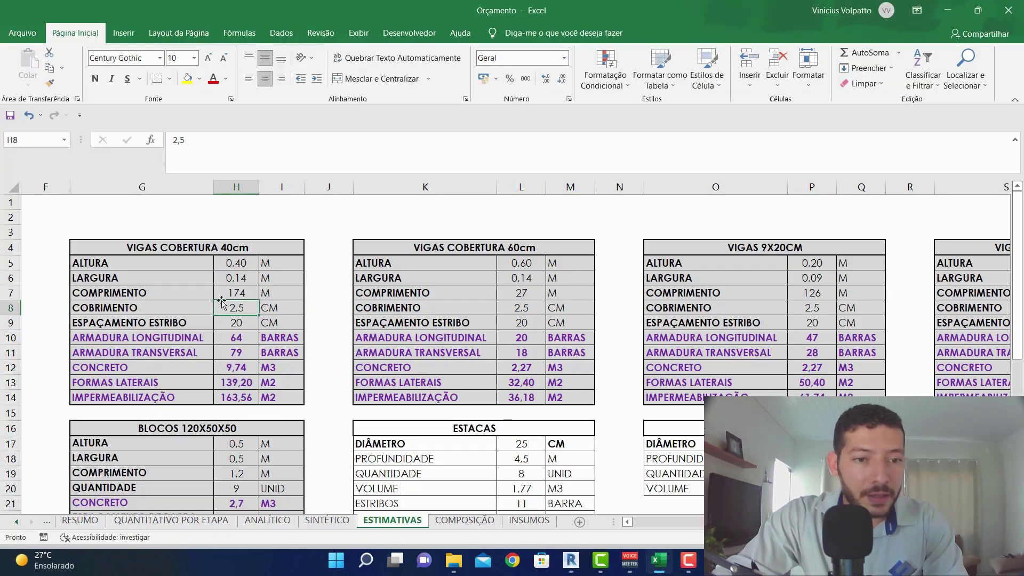
left_click(249, 321)
type("15")
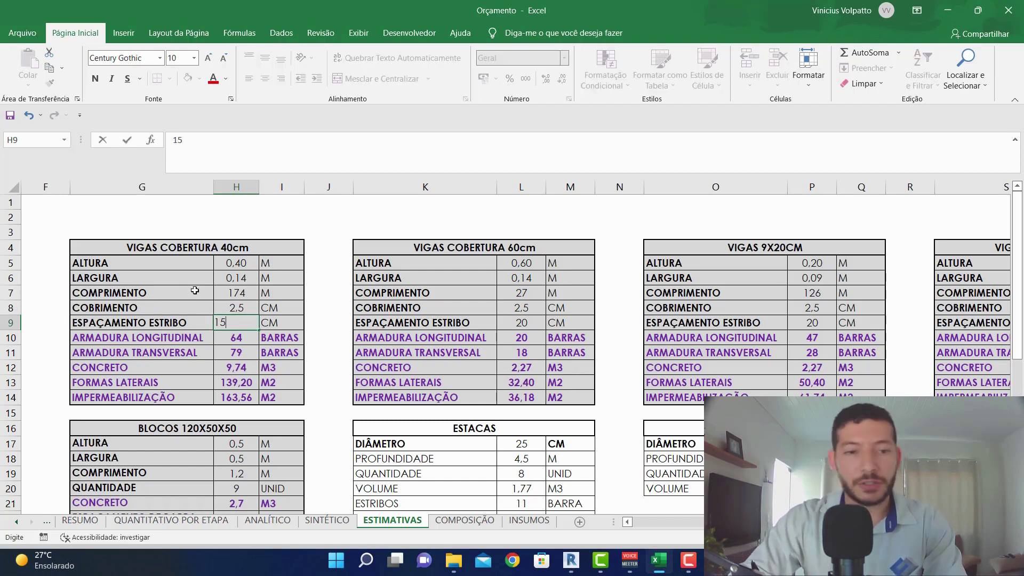
key("Return")
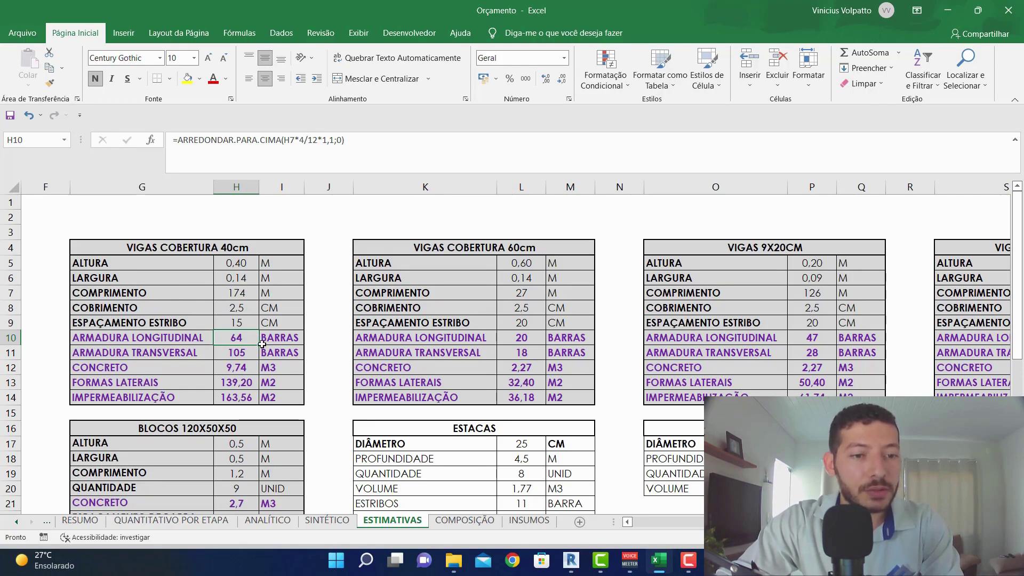
Step: Add the 105 transverse bars to the Superestrutura CA-60 5MM reinforcement TOTAL in ANALÍTICO, making the formula =37+36+105
key("alt+Tab")
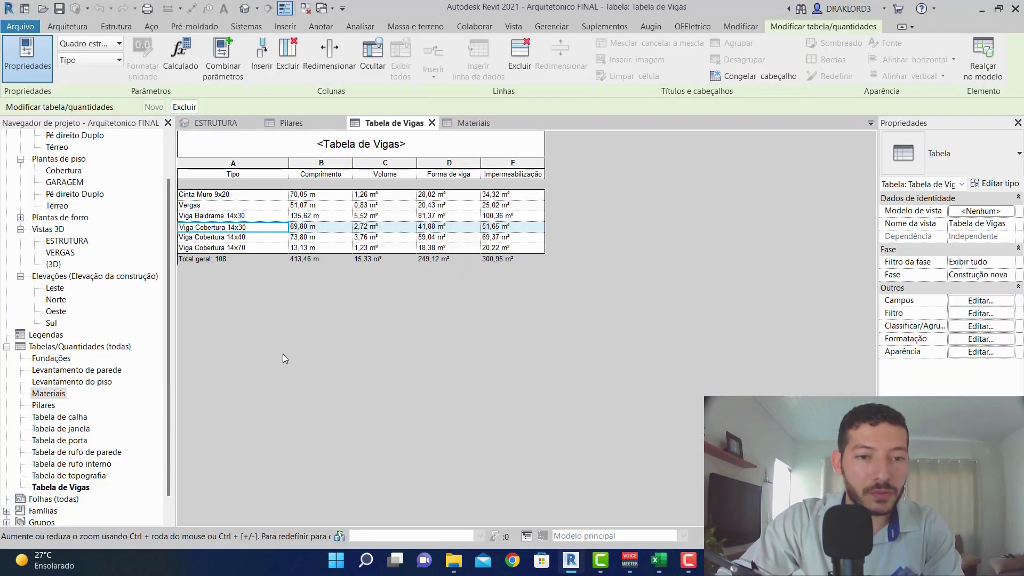
key("alt+Tab")
left_click(268, 520)
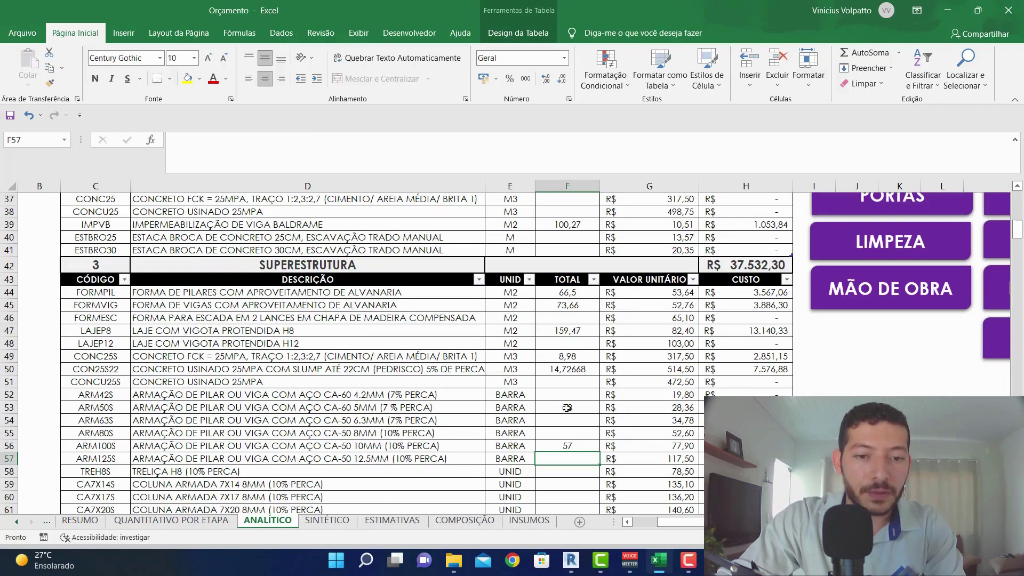
left_click(567, 407)
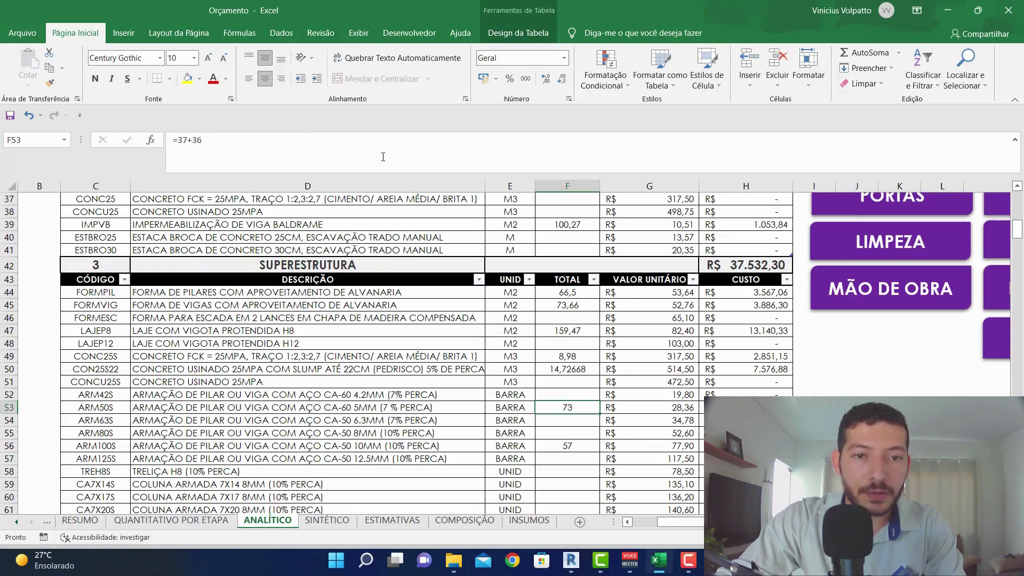
type("=37+36")
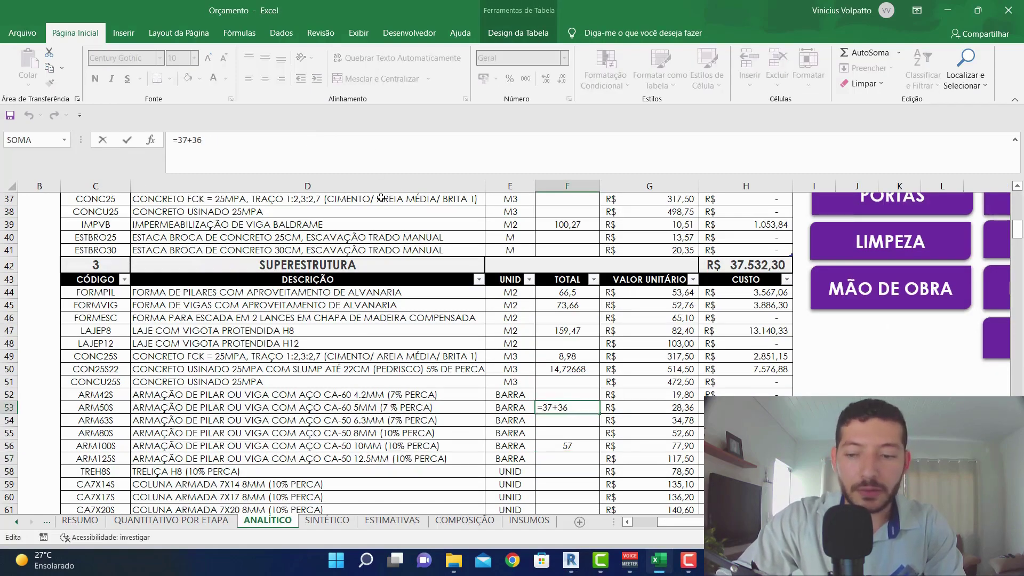
key("alt+Tab")
key("alt+Tab")
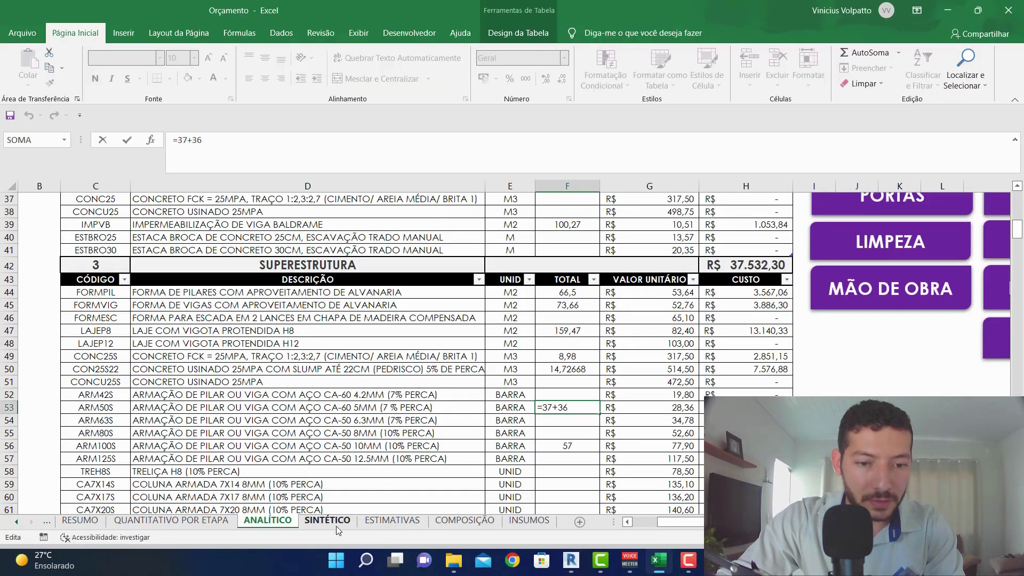
key("ctrl+Return")
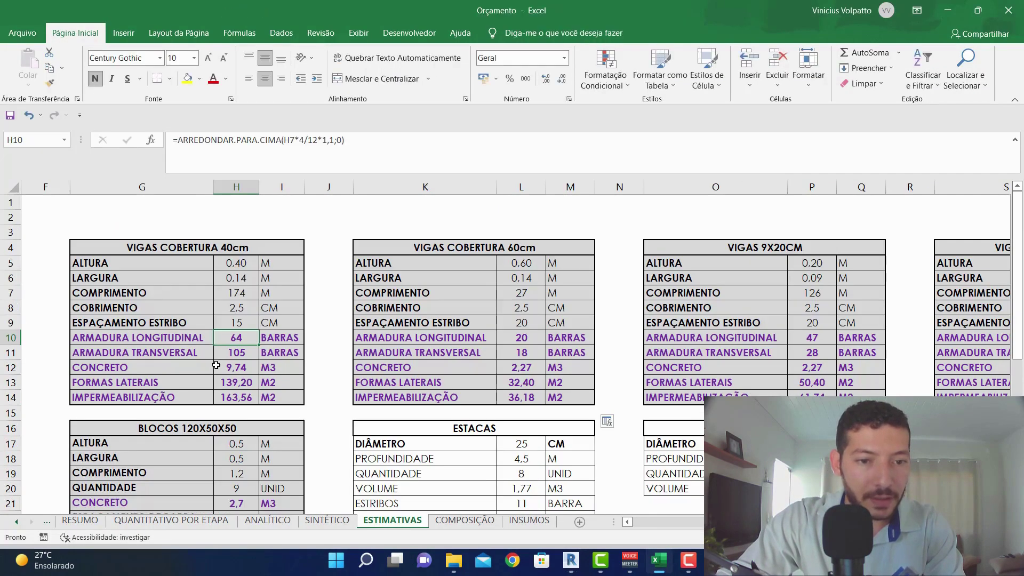
left_click(277, 526)
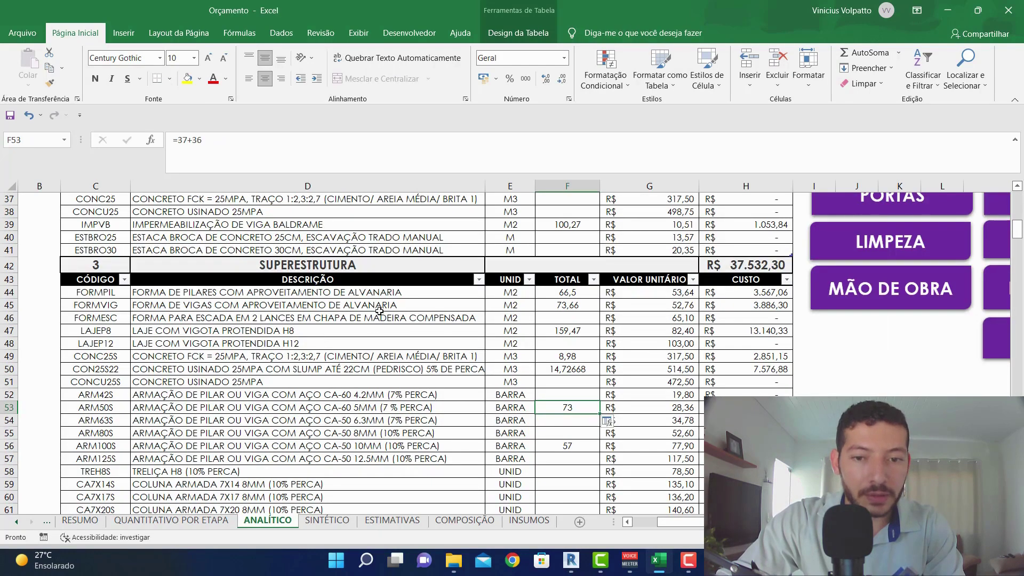
left_click(321, 157)
type("+105")
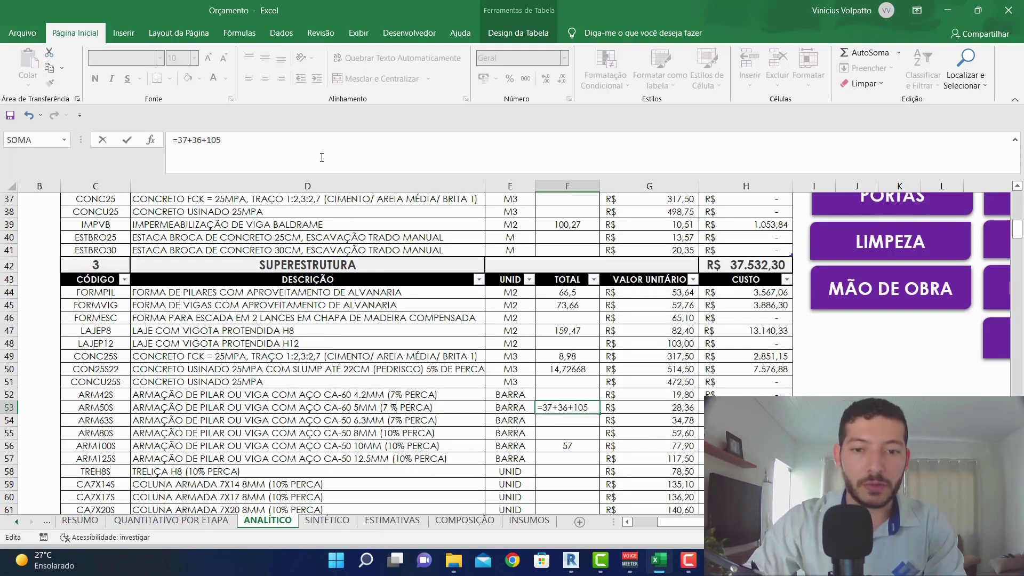
key("Return")
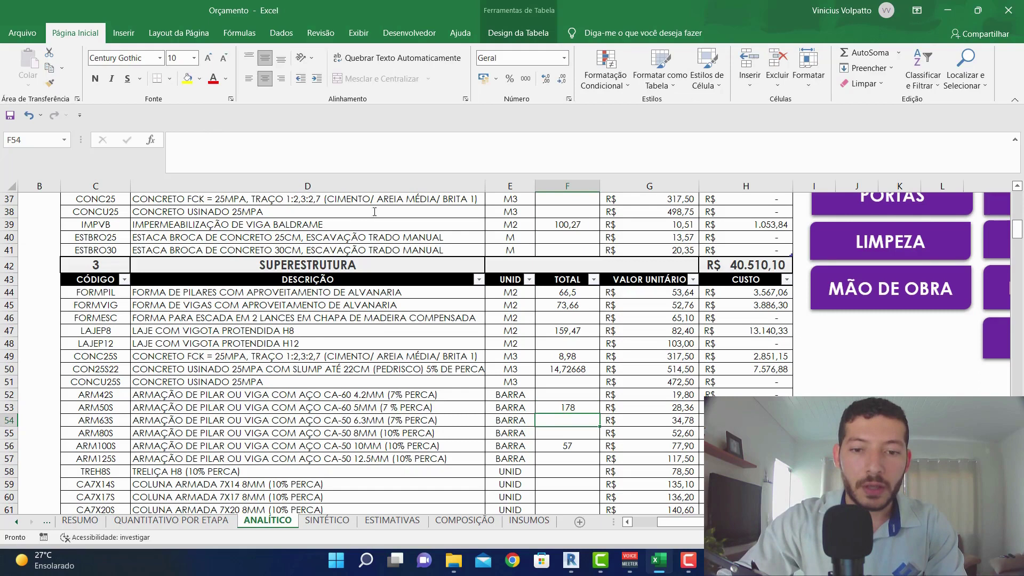
Step: Add the 64 longitudinal bars to the CA-50 10MM reinforcement TOTAL, extending the formula to =29+28+64
left_click(566, 445)
left_click(253, 151)
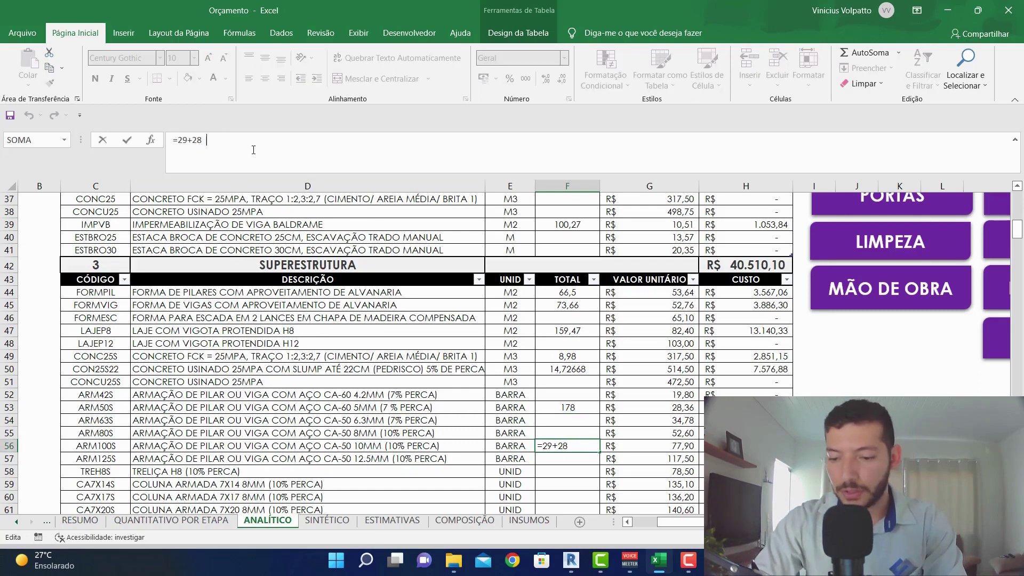
type("+")
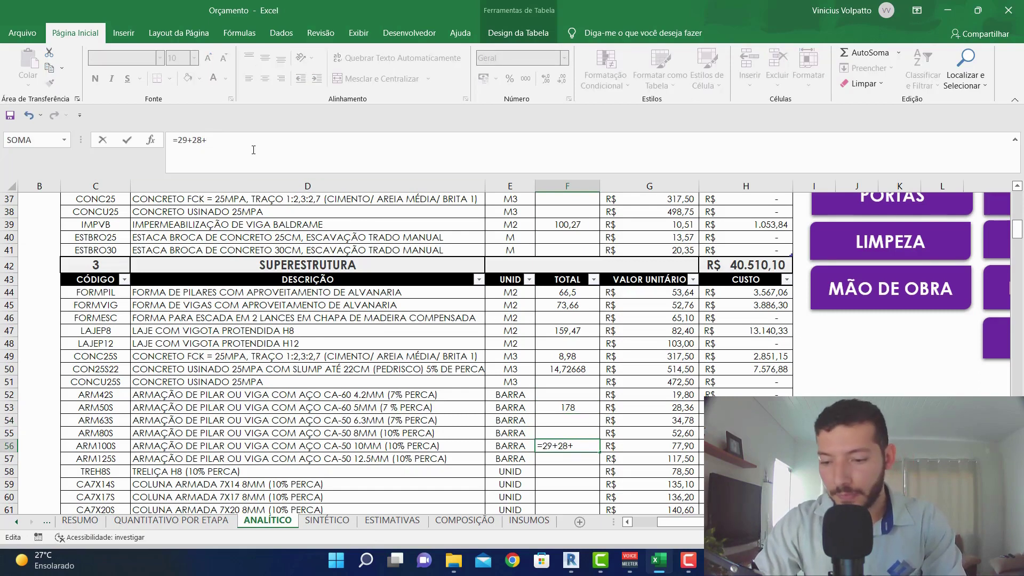
type("64")
key("Return")
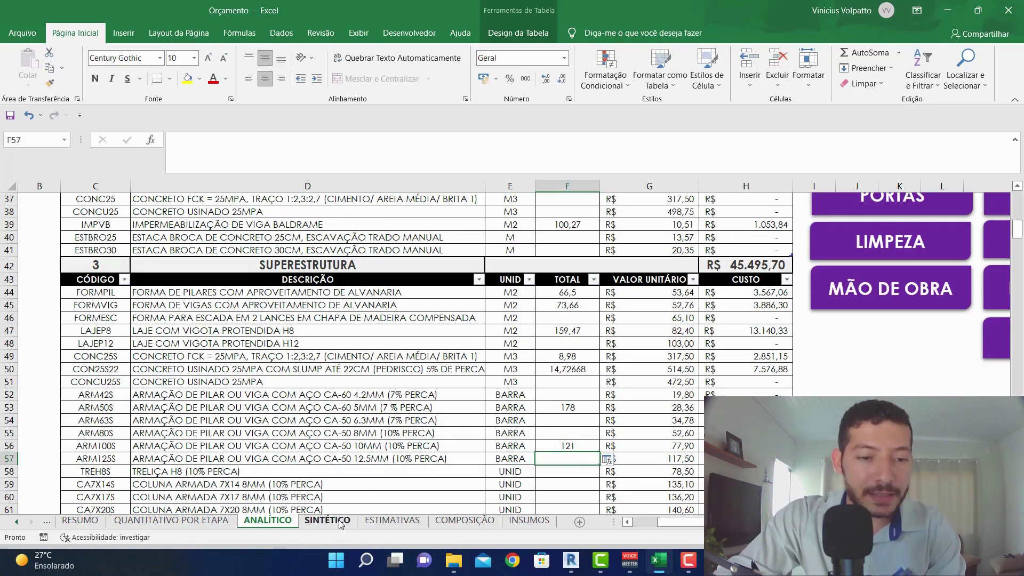
Step: In the VIGAS COBERTURA 70cm estimate, set COMPRIMENTO to 13,13 m from Revit's Viga Cobertura 14x70 entry and ESPAÇAMENTO ESTRIBO to 15 cm
left_click(384, 523)
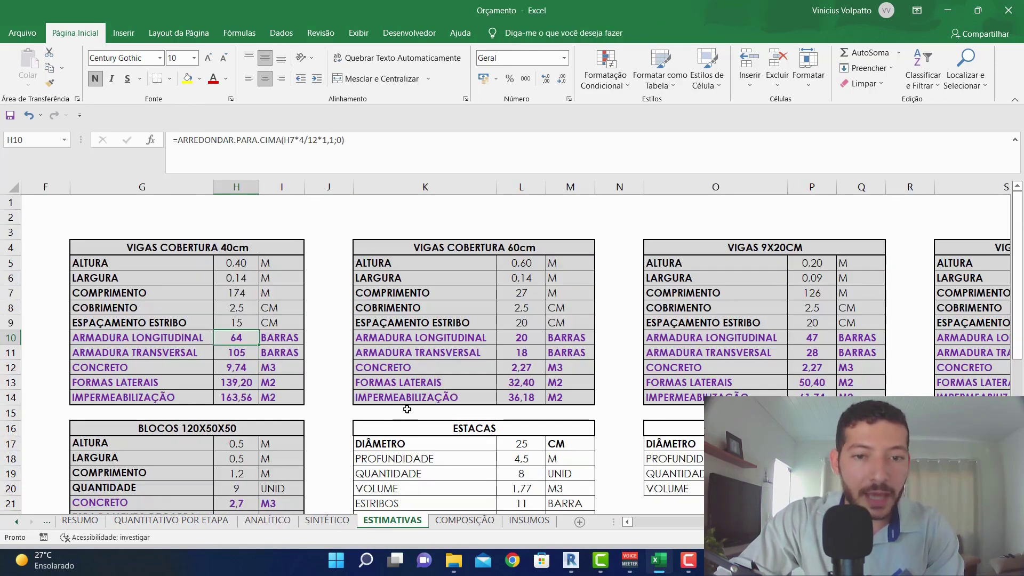
scroll(688, 382, "right", 2)
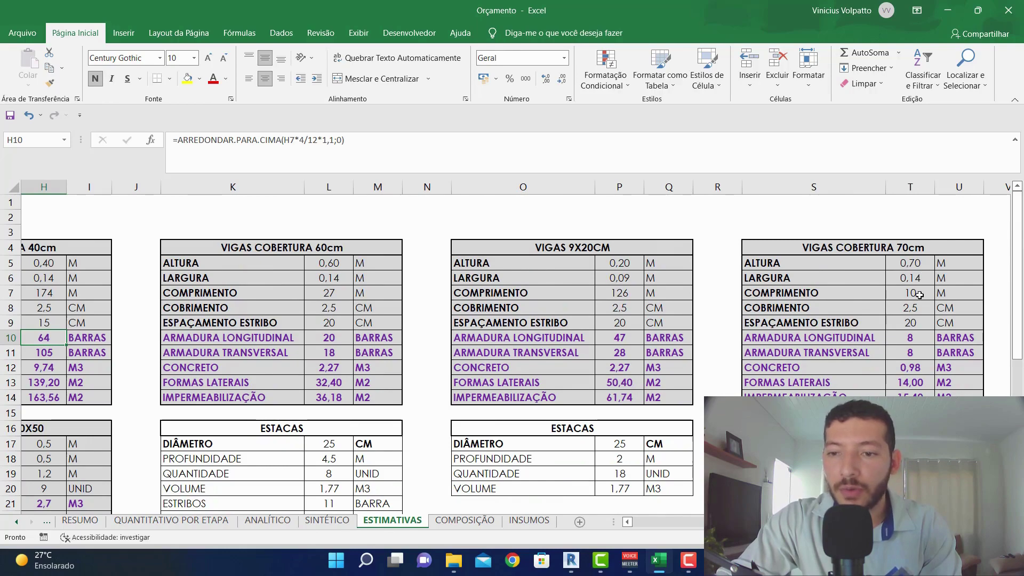
key("alt+Tab")
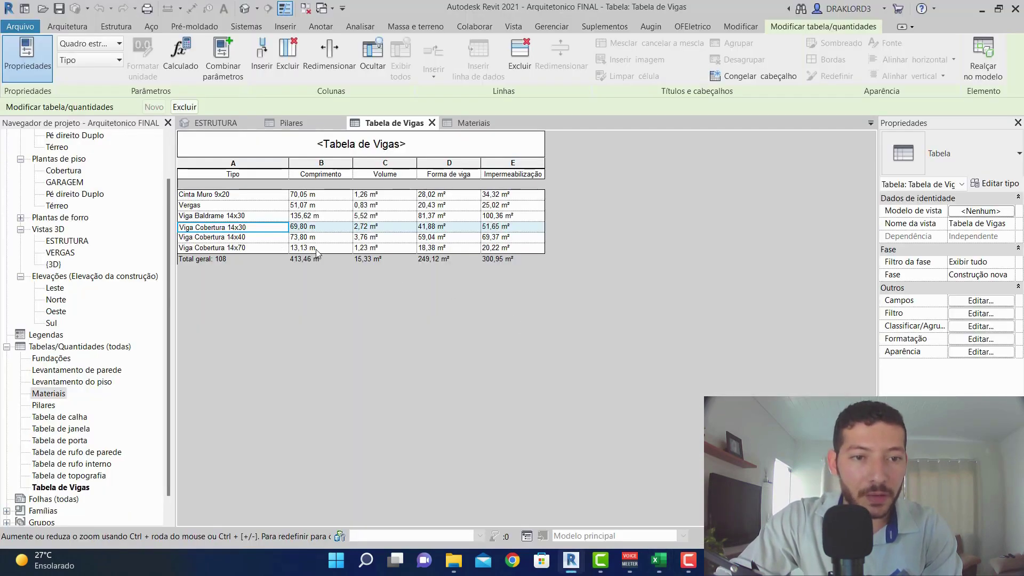
key("alt+Tab")
left_click(916, 295)
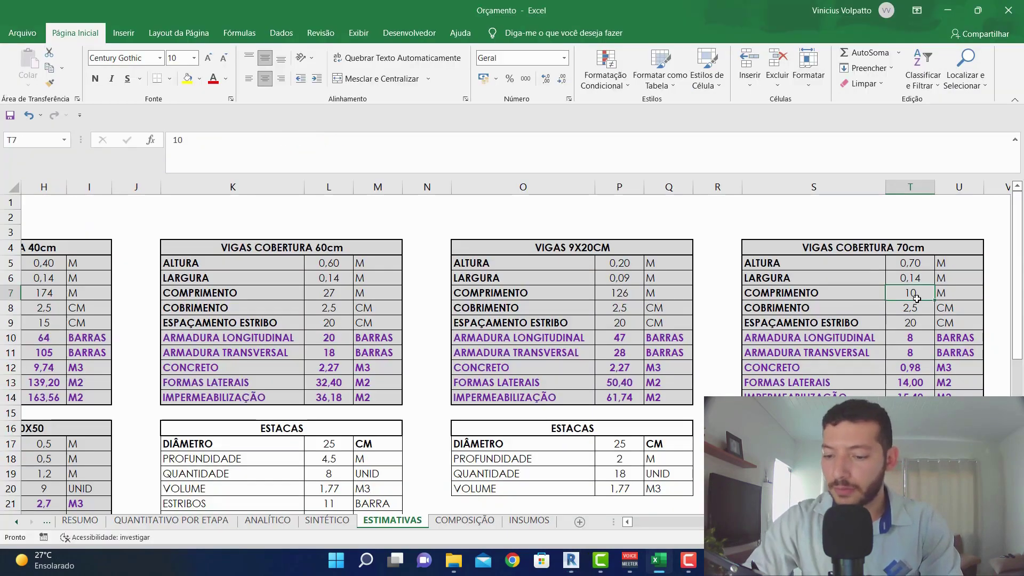
type("13,13")
key("Return")
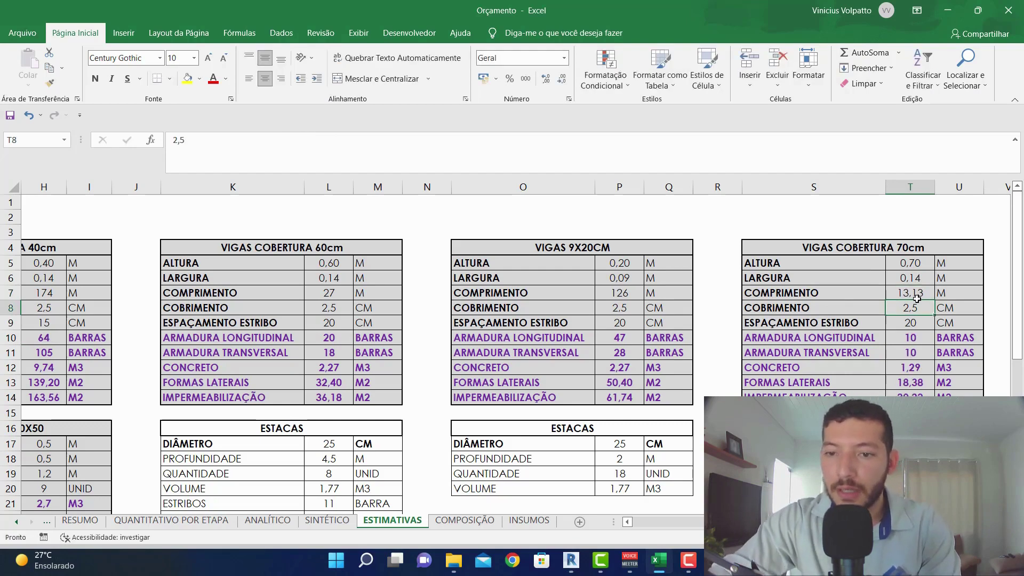
left_click(917, 324)
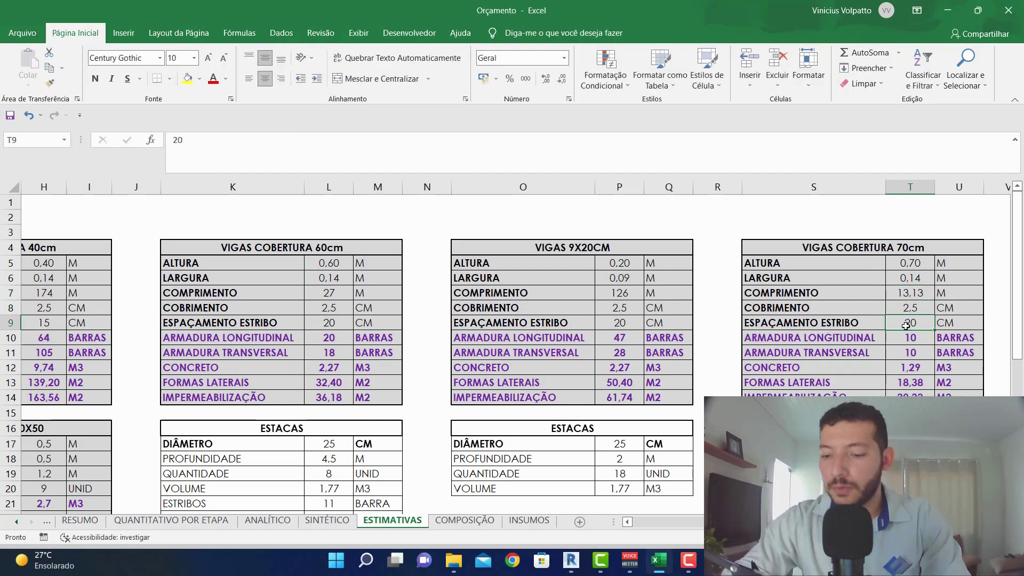
type("15")
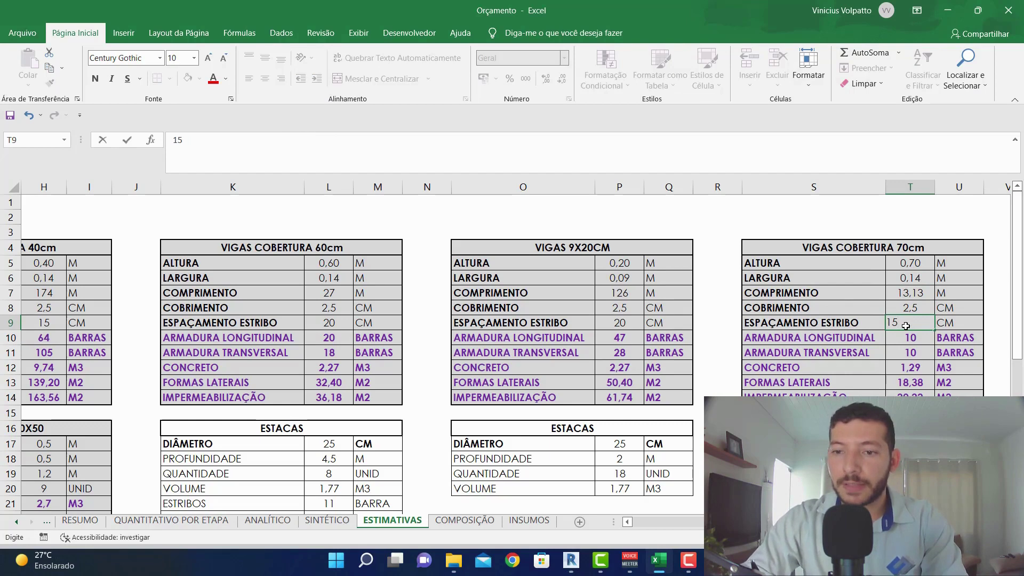
key("Return")
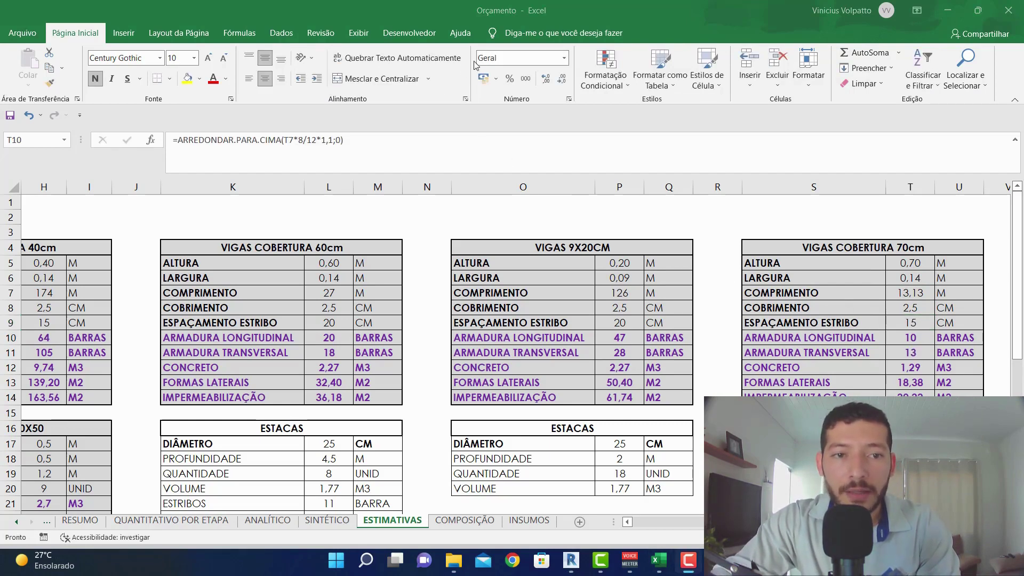
Step: Examine the bar multiplier in the ARMADURA LONGITUDINAL formula of the VIGAS COBERTURA 70cm estimate
left_click(916, 339)
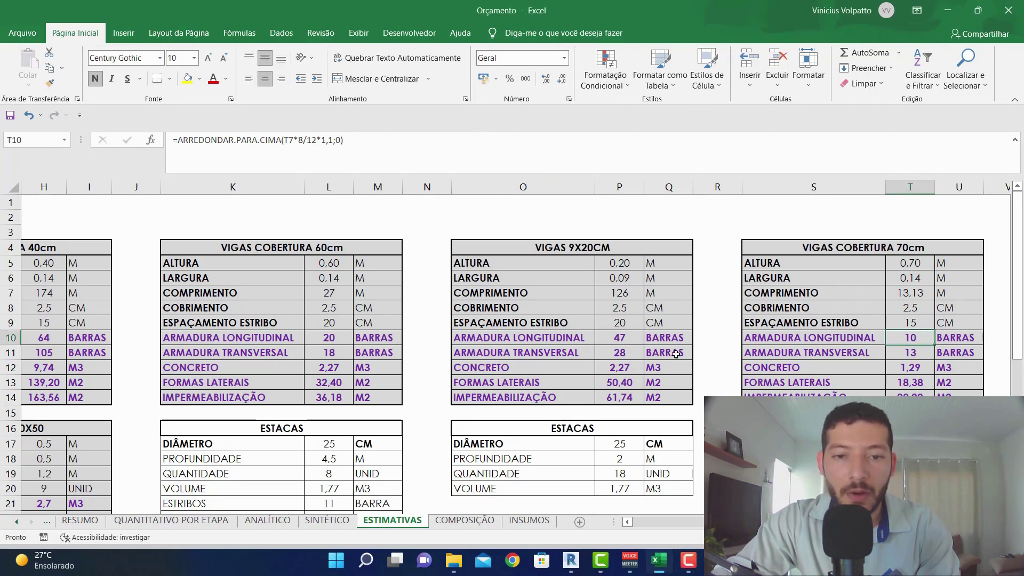
scroll(639, 346, "down", 3)
scroll(559, 333, "up", 3)
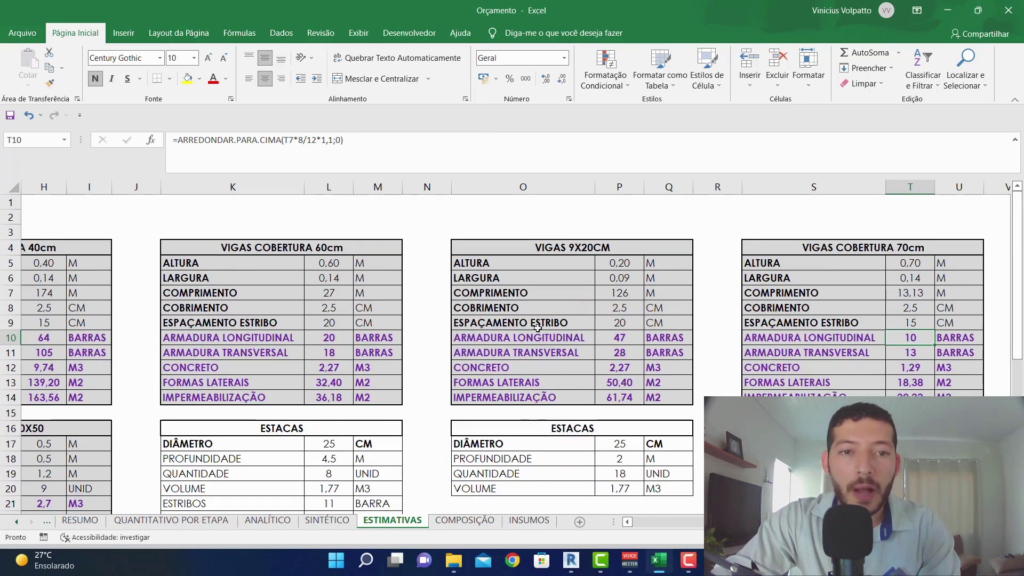
left_click(295, 142)
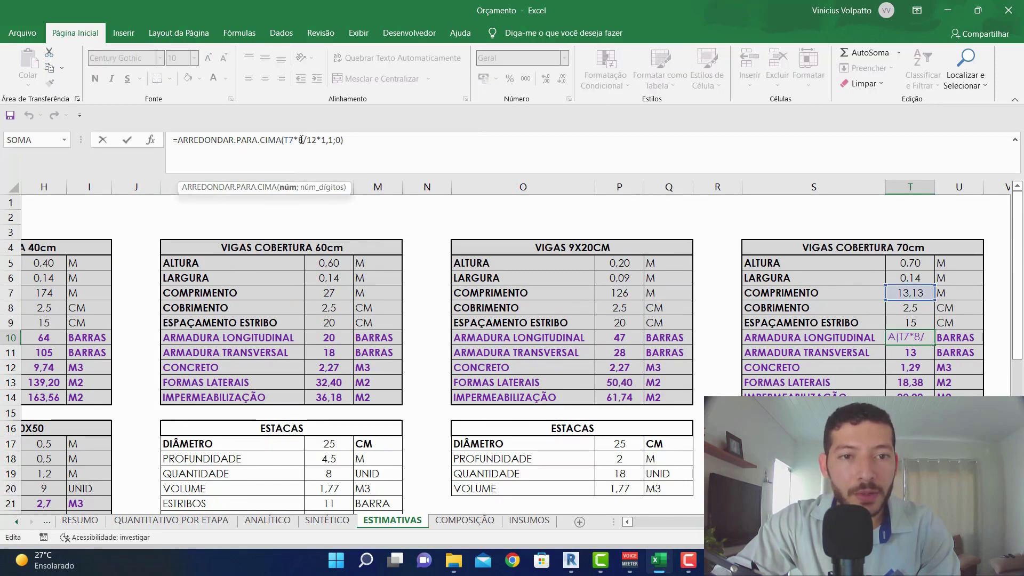
double_click(301, 139)
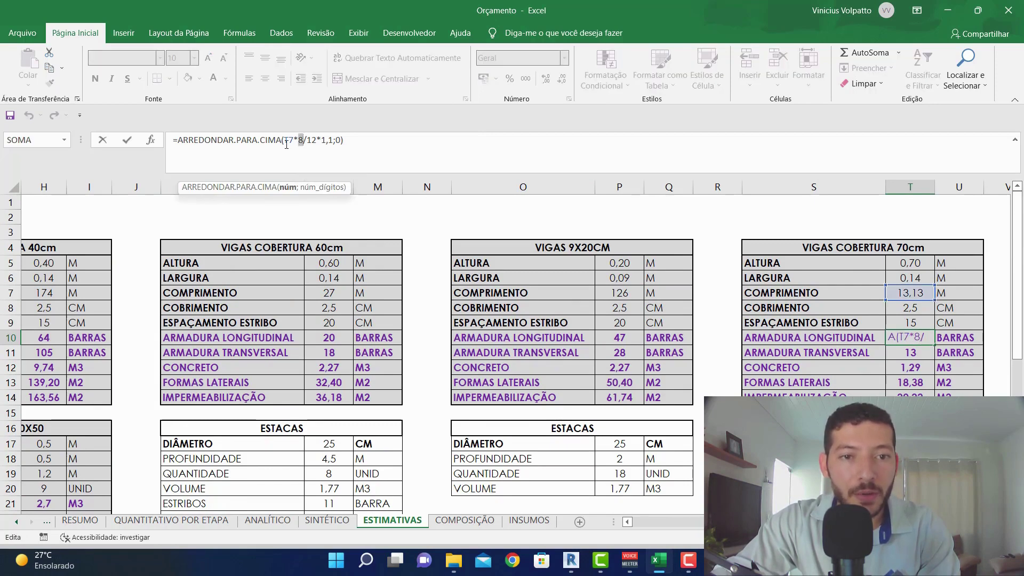
left_click(312, 157)
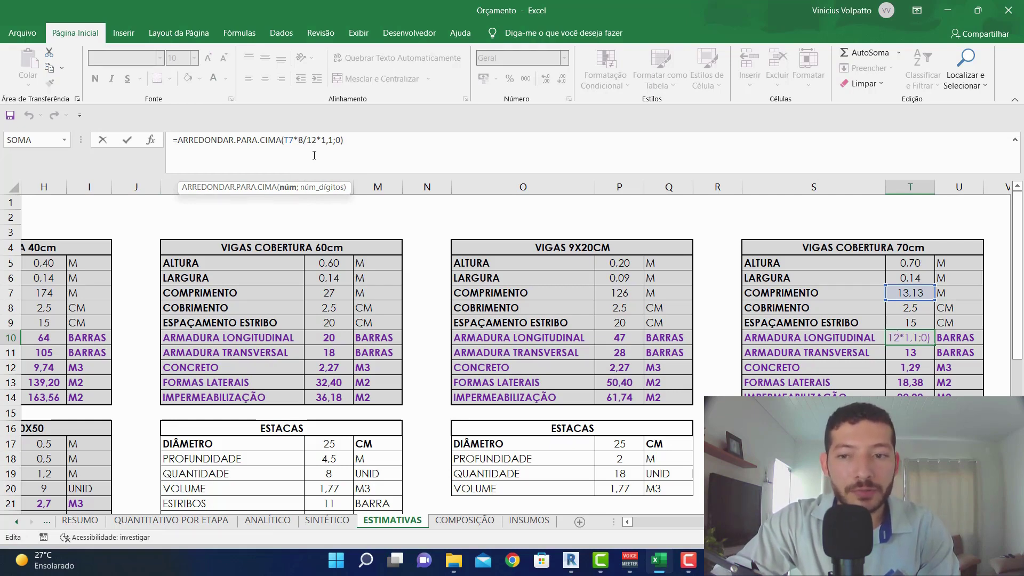
key("Return")
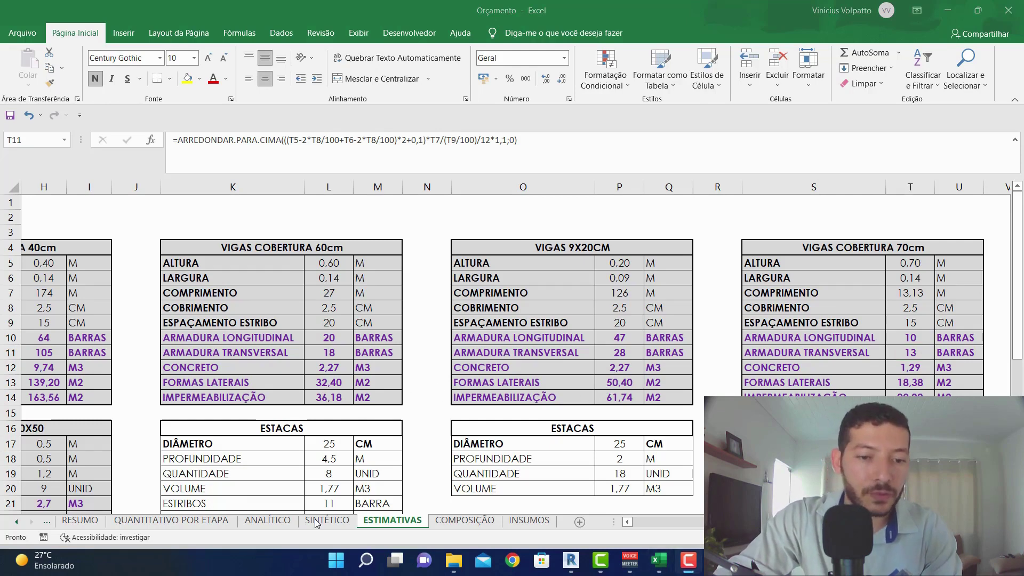
Step: Add the 10 longitudinal bars from VIGAS COBERTURA 70cm to the Superestrutura CA-50 10MM TOTAL in ANALÍTICO, making the formula =29+28+64+10
left_click(331, 416)
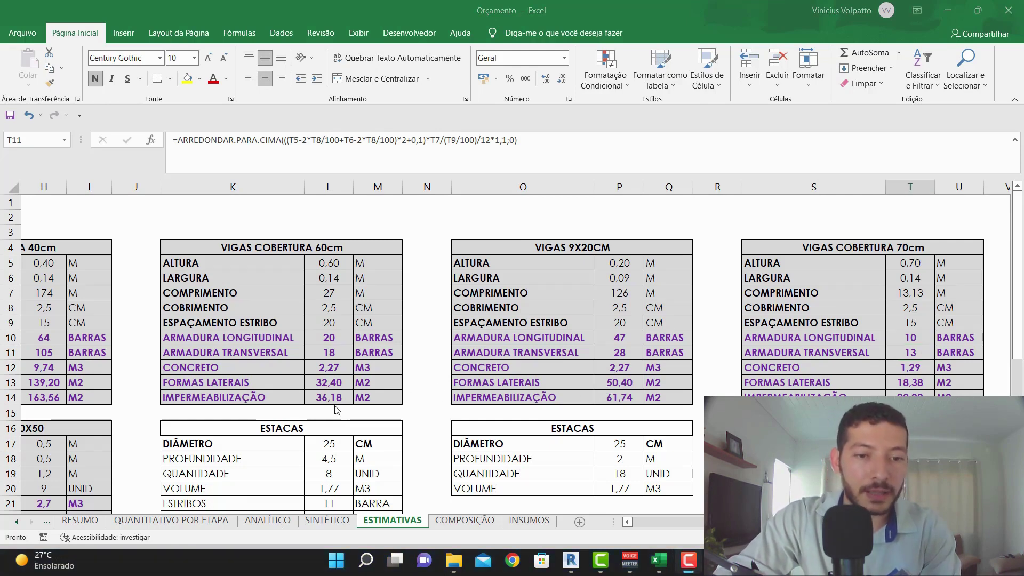
left_click(333, 520)
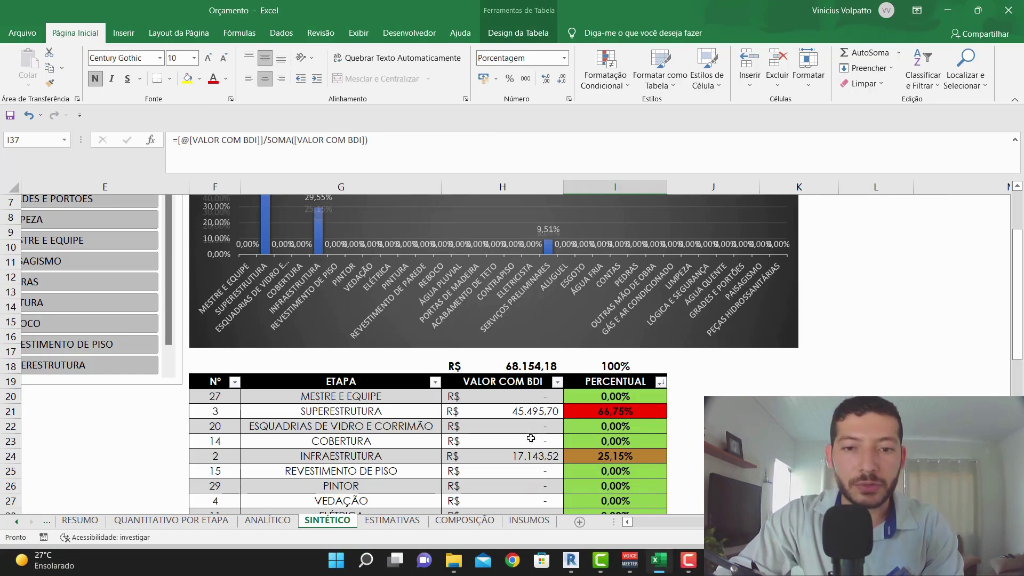
left_click(456, 81)
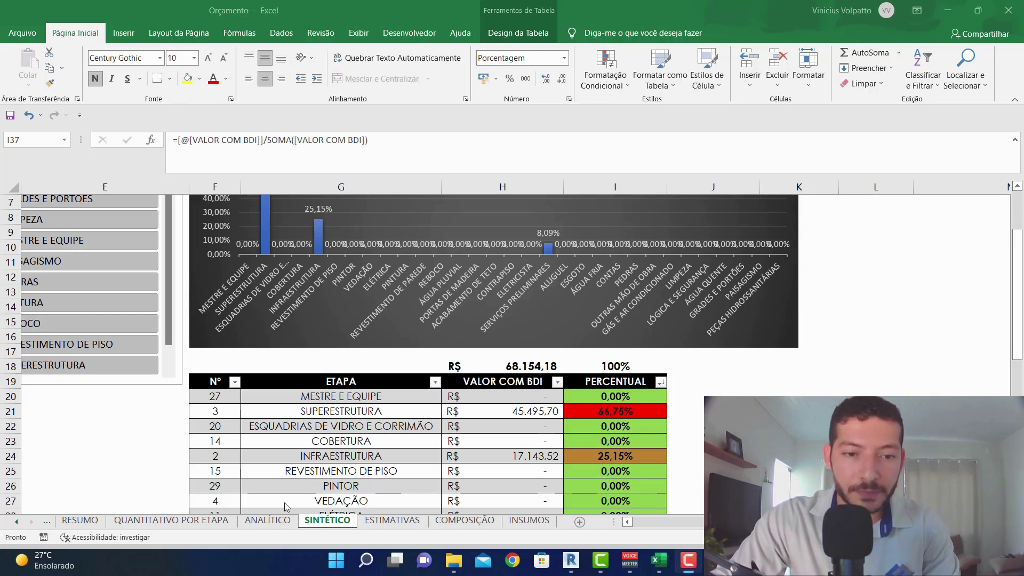
left_click(263, 521)
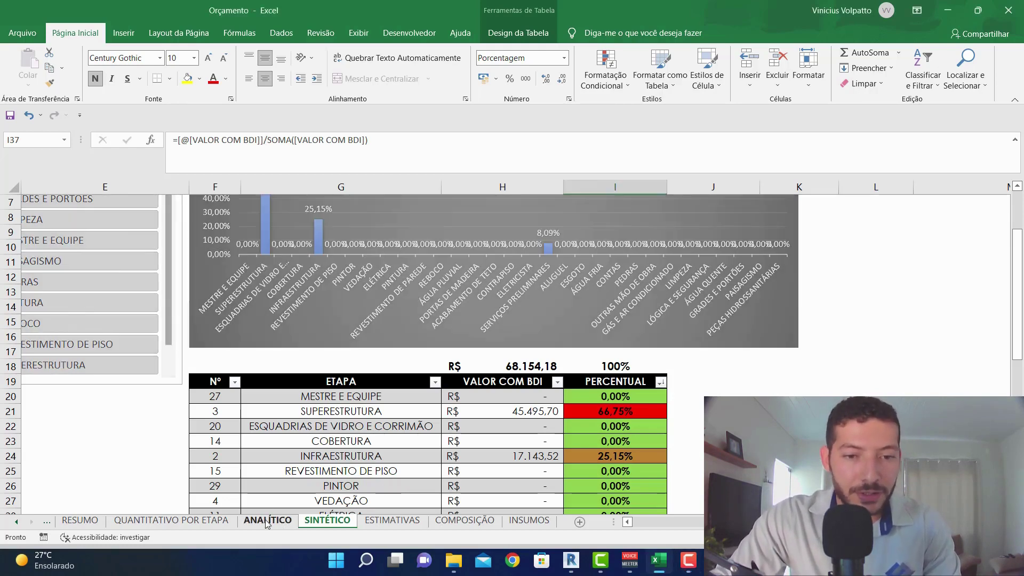
left_click(261, 519)
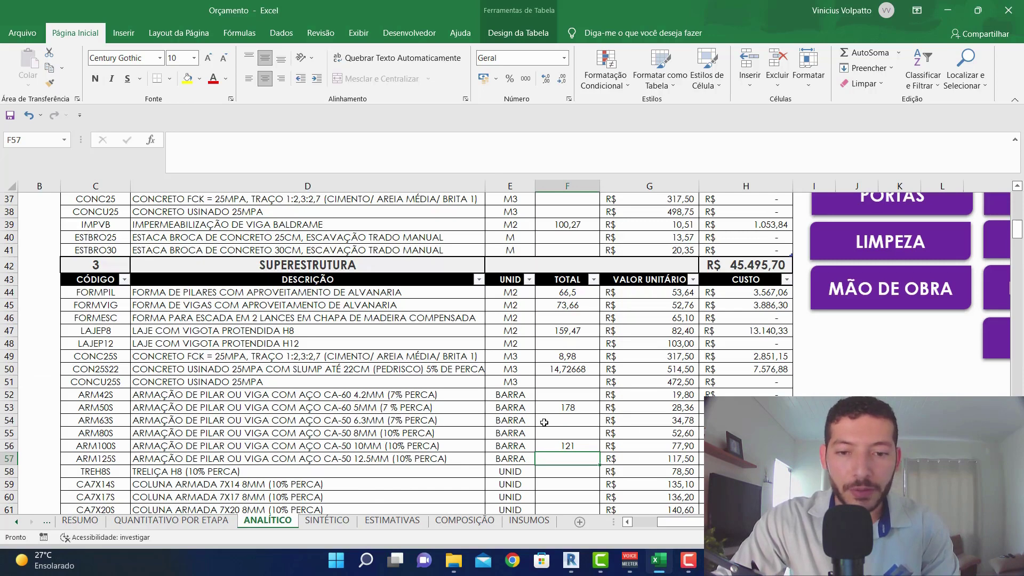
left_click(584, 445)
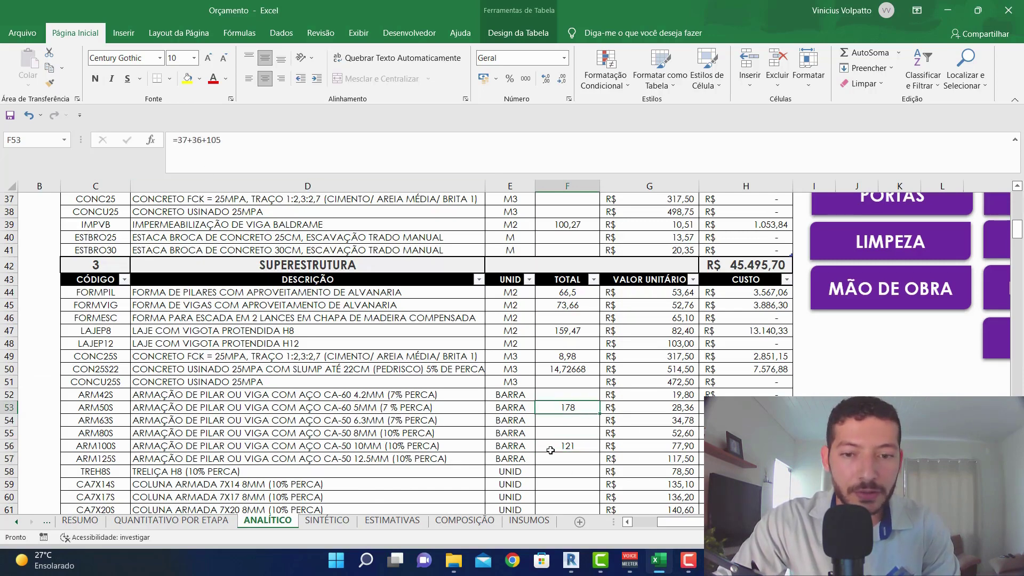
left_click(389, 521)
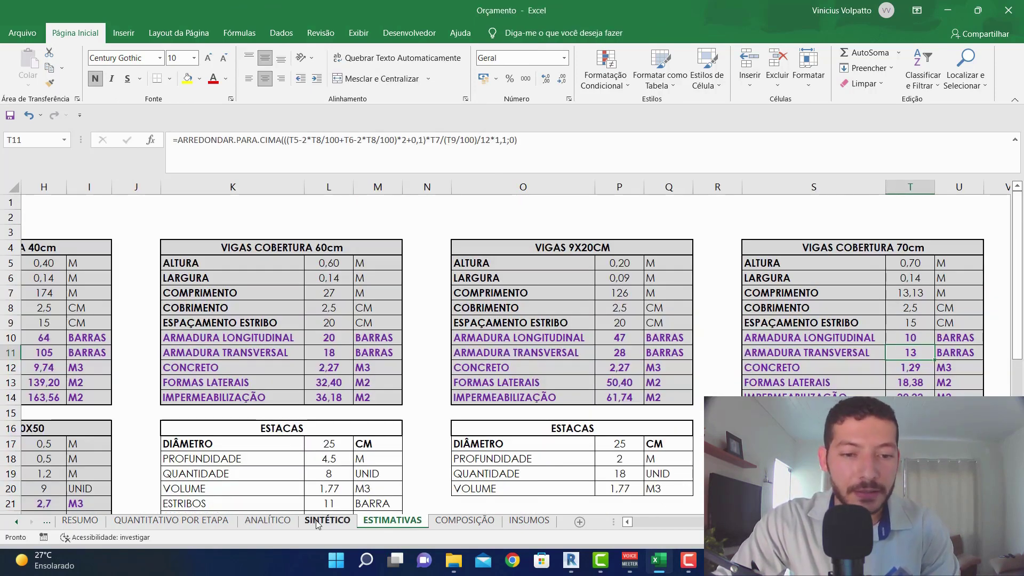
left_click(290, 522)
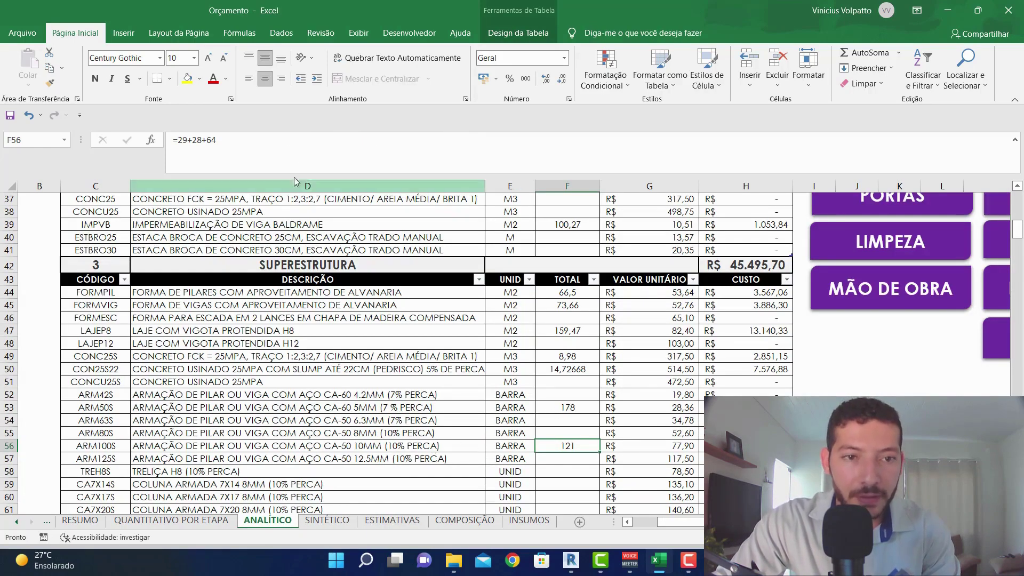
left_click(311, 155)
type("+10")
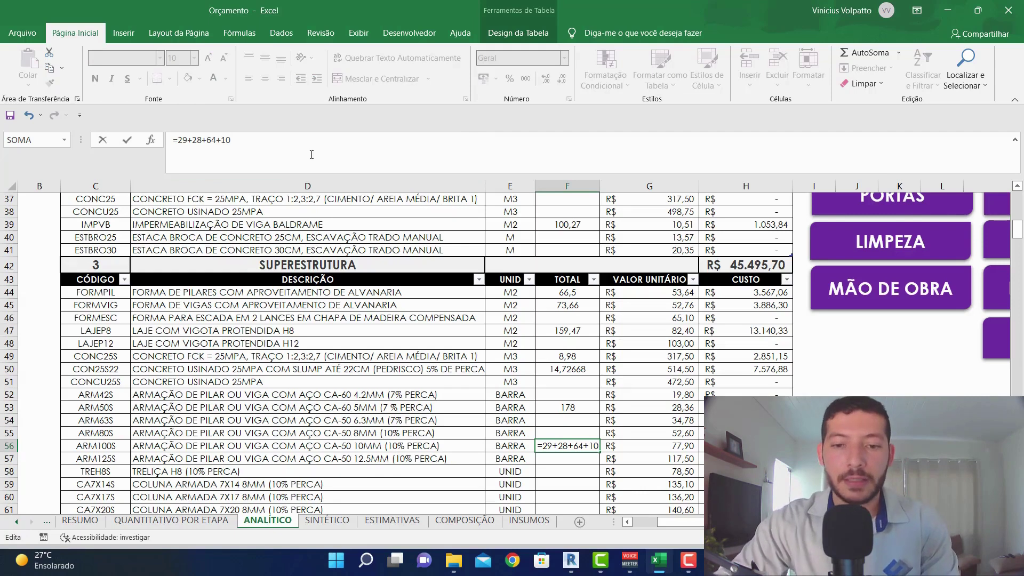
key("Return")
Step: Add the 13 transverse bars to the Superestrutura CA-60 5MM reinforcement TOTAL, extending the formula to =37+36+105+13
left_click(552, 407)
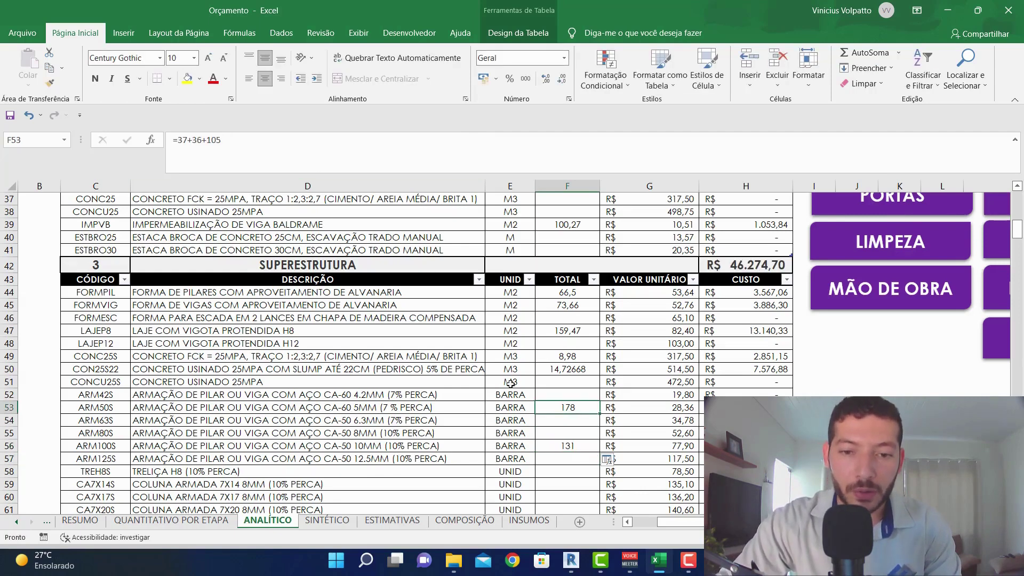
left_click(268, 159)
type("+13")
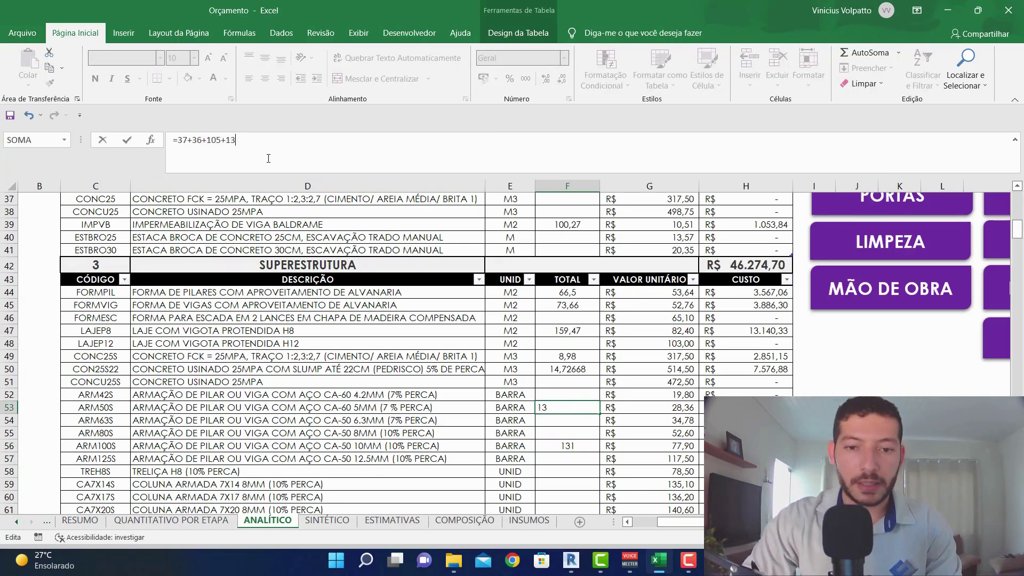
key("Return")
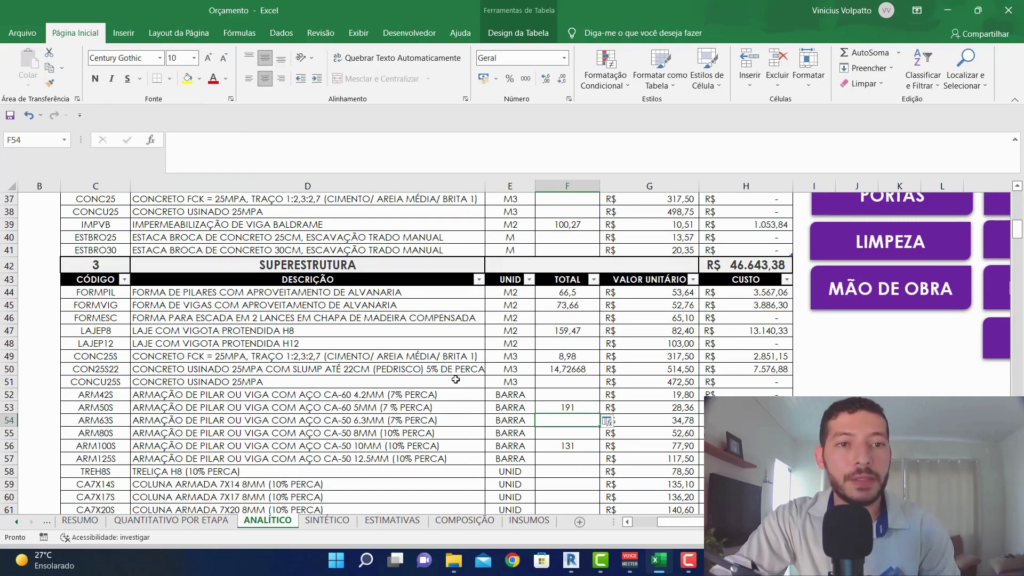
Step: Switch to Revit and check the Cinta Muro 9x20 length in Tabela de Vigas and the 9x27 column length in Pilares
scroll(471, 388, "down", 1)
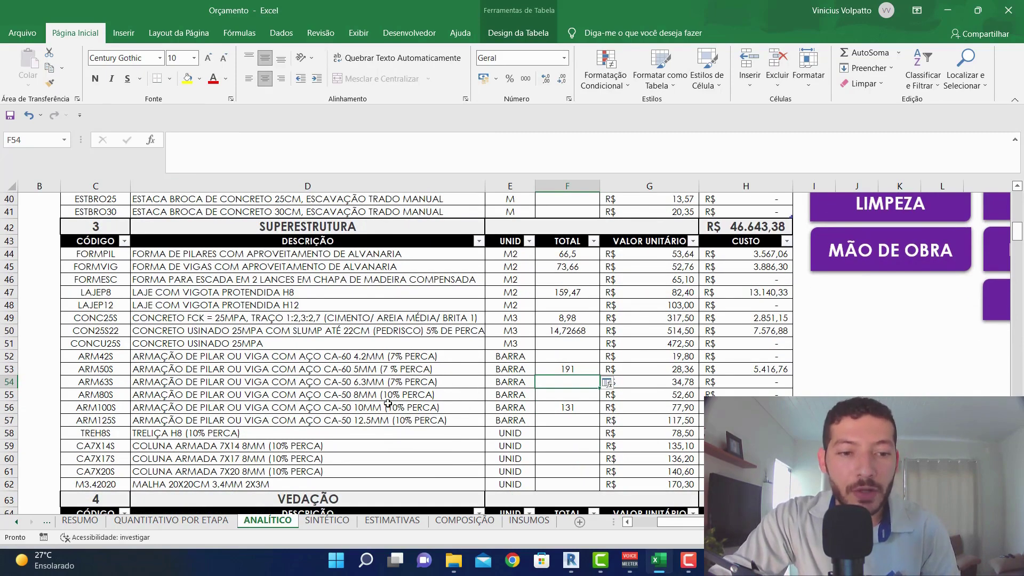
scroll(387, 402, "down", 1)
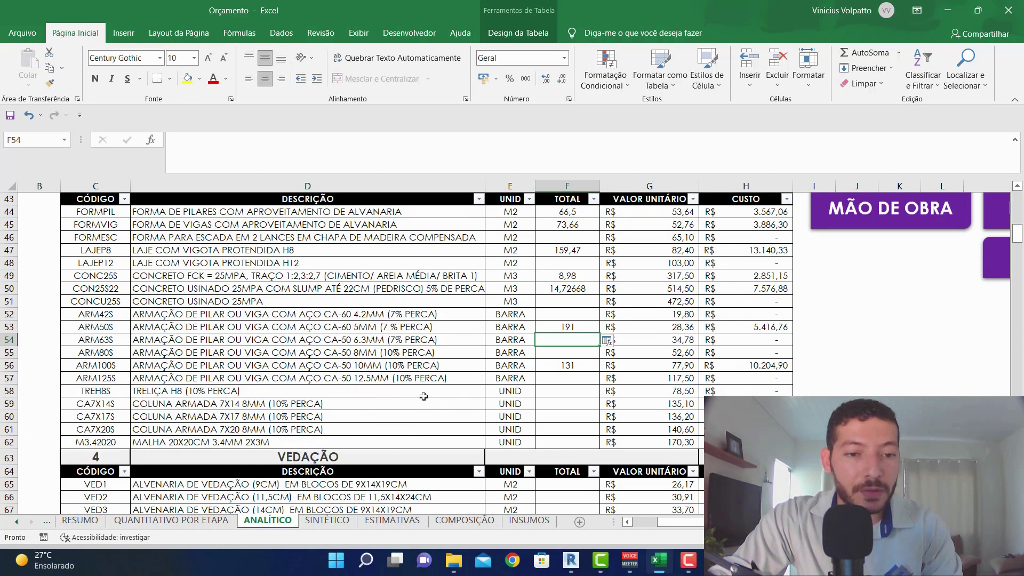
left_click(170, 407)
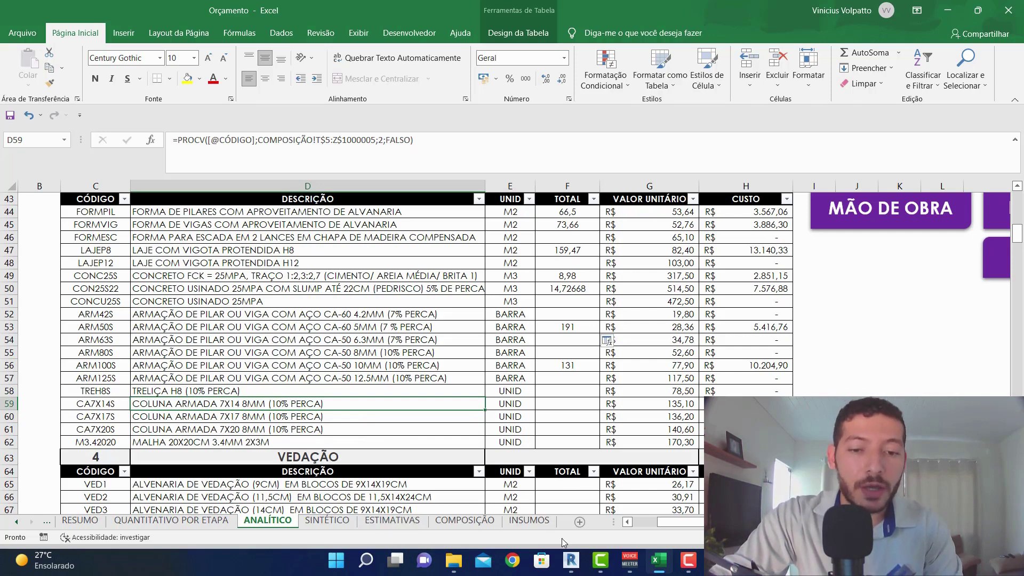
left_click(571, 561)
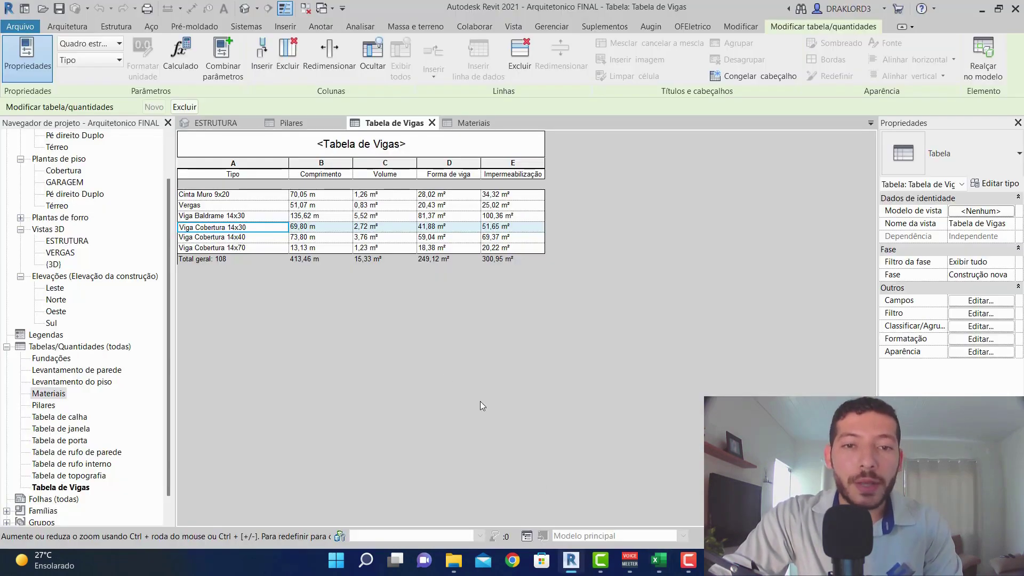
left_click(243, 194)
left_click(330, 201)
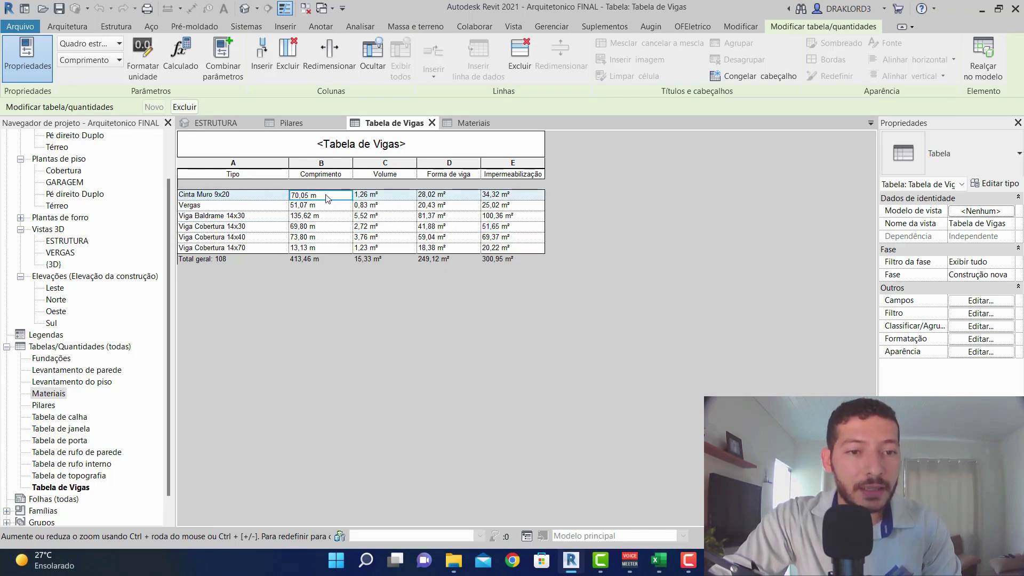
left_click(309, 124)
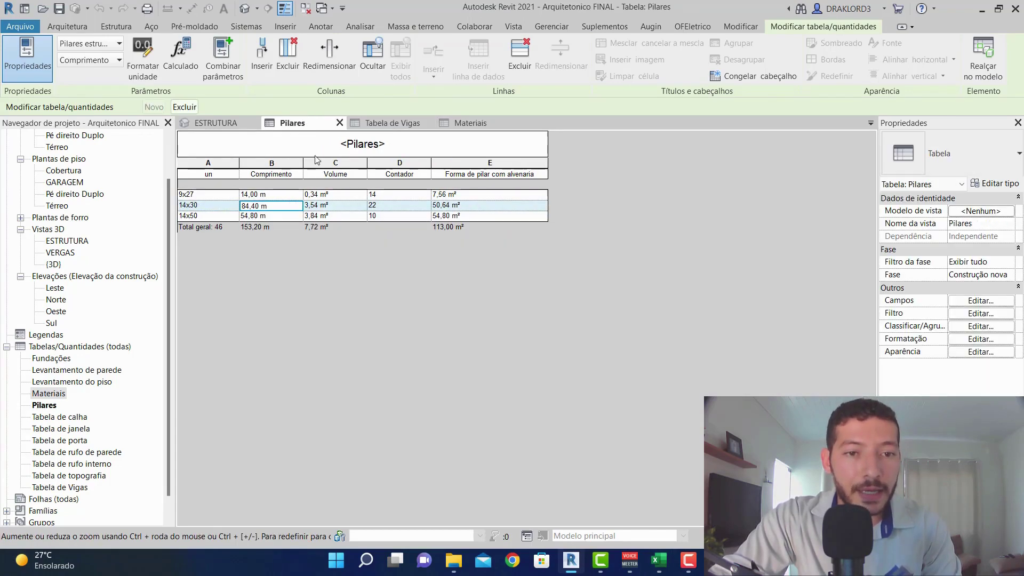
left_click(292, 195)
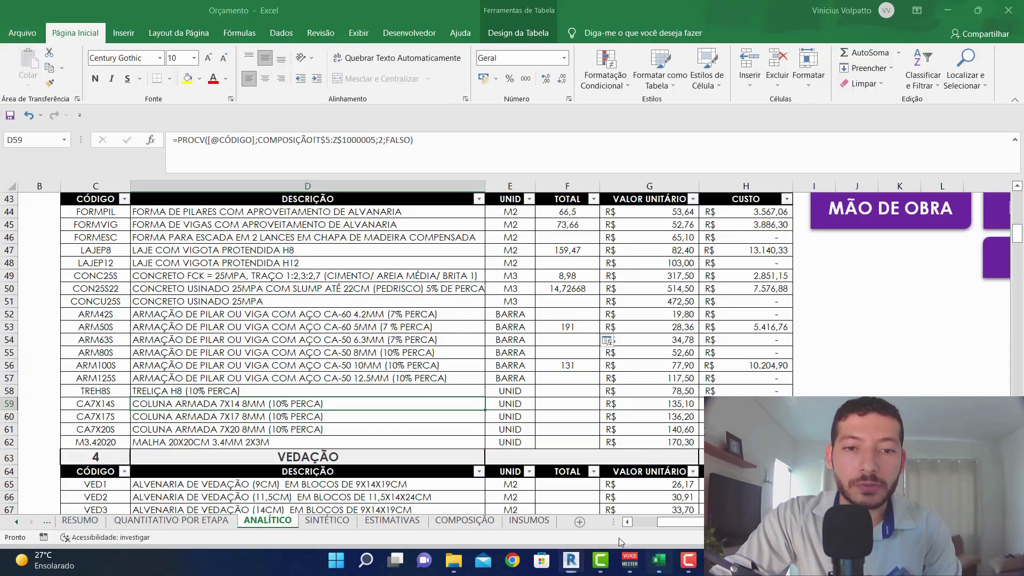
Step: Back in Excel's ANALÍTICO sheet, set the TOTAL of COLUNA ARMADA 7X14 8MM to the formula =84/6
left_click(659, 559)
left_click(561, 408)
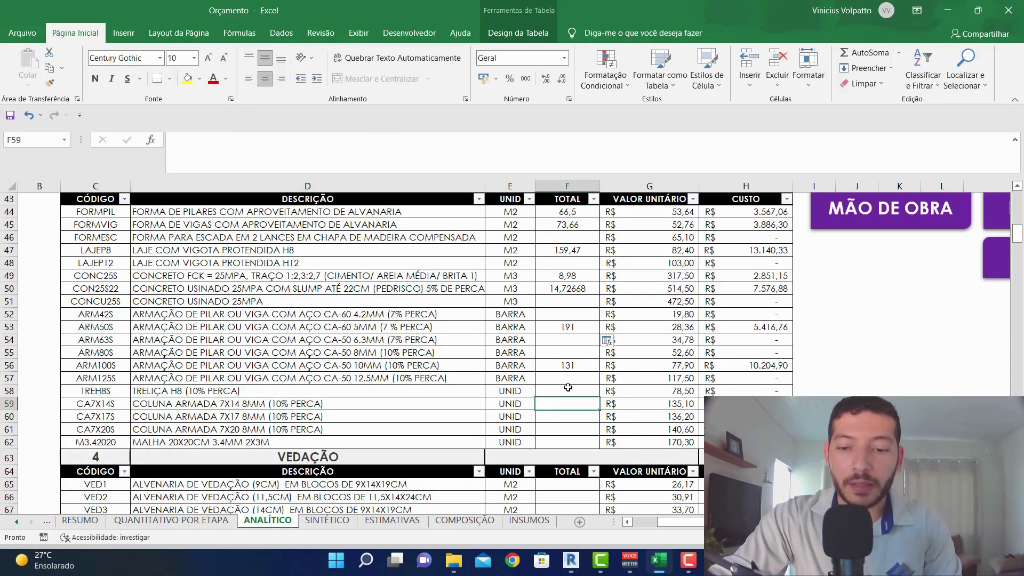
type("=84/6")
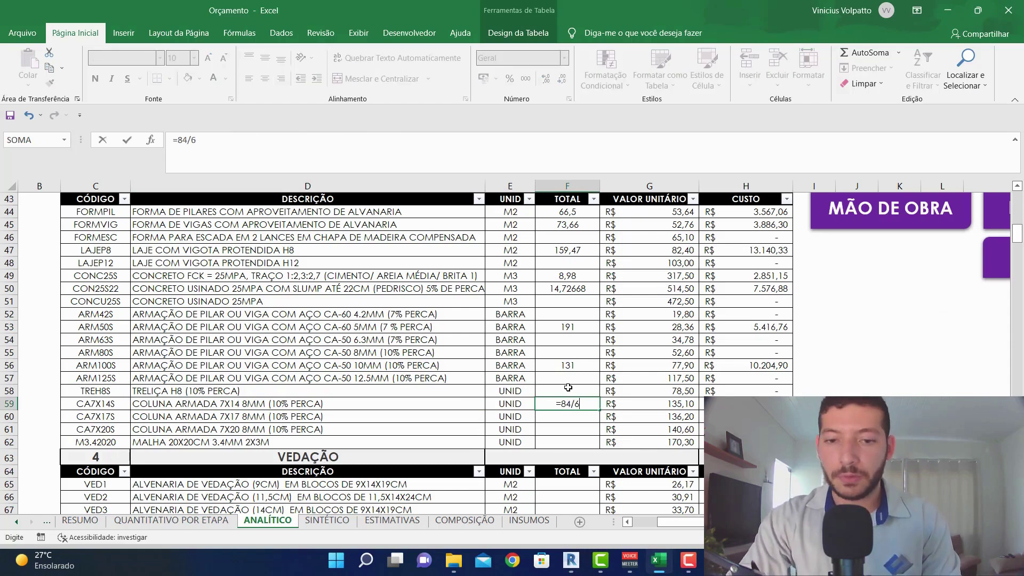
key("Return")
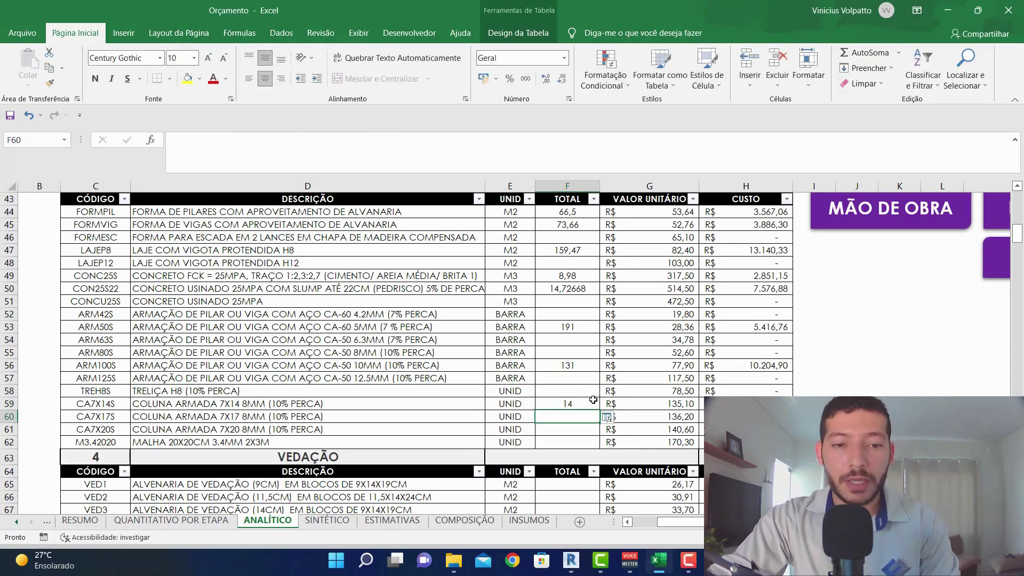
left_click(591, 401)
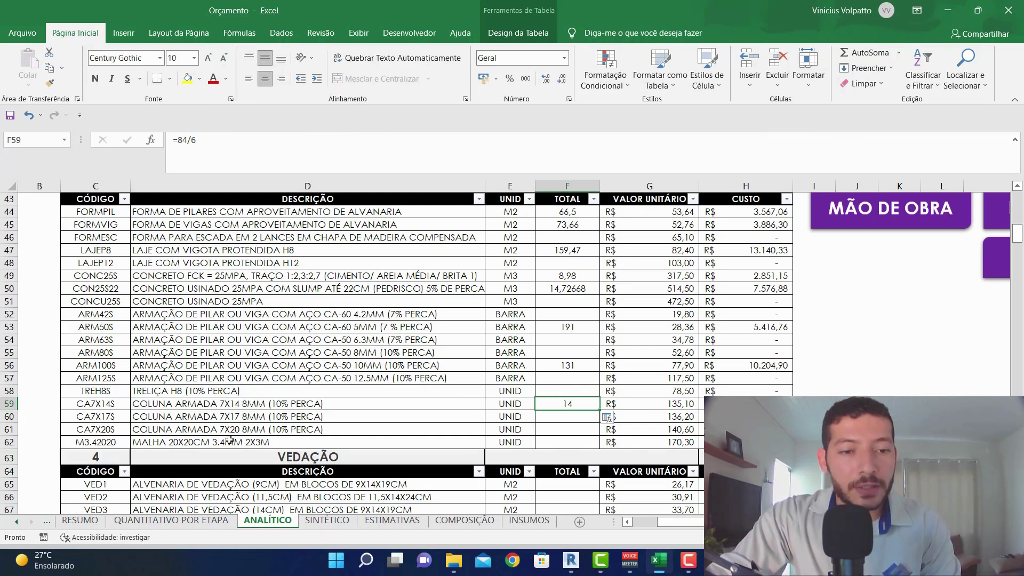
Step: Calculate the MALHA 20X20CM 3.4MM 2X3M TOTAL with =160/6, and replace the formula with the rounded-up quantity 27
left_click(248, 441)
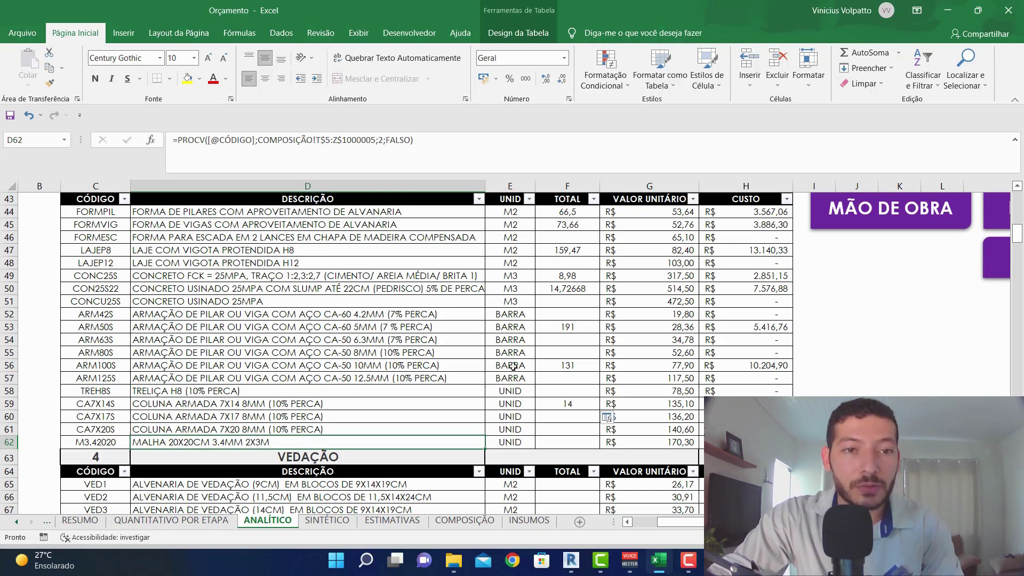
left_click(551, 439)
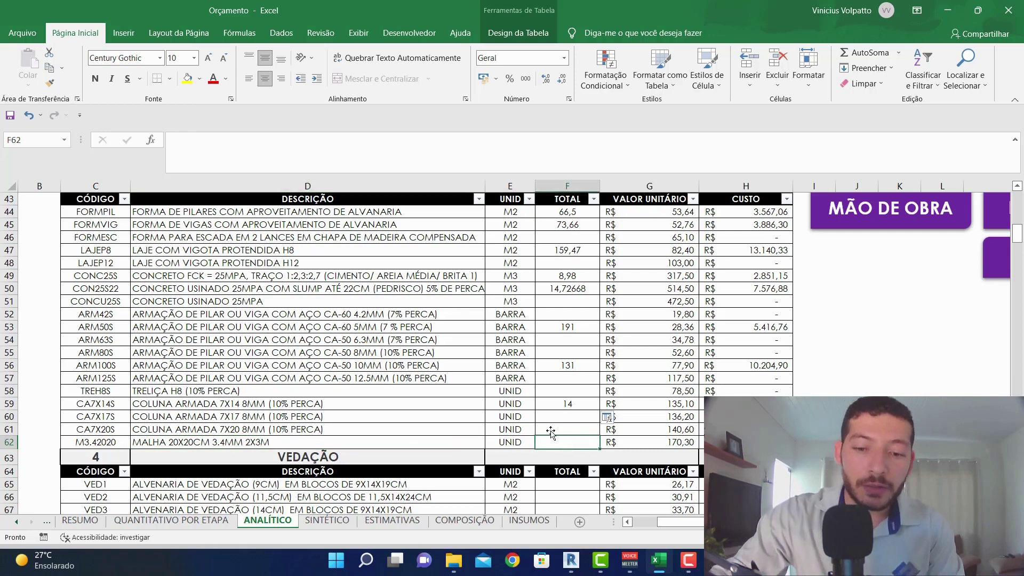
type("=160/6")
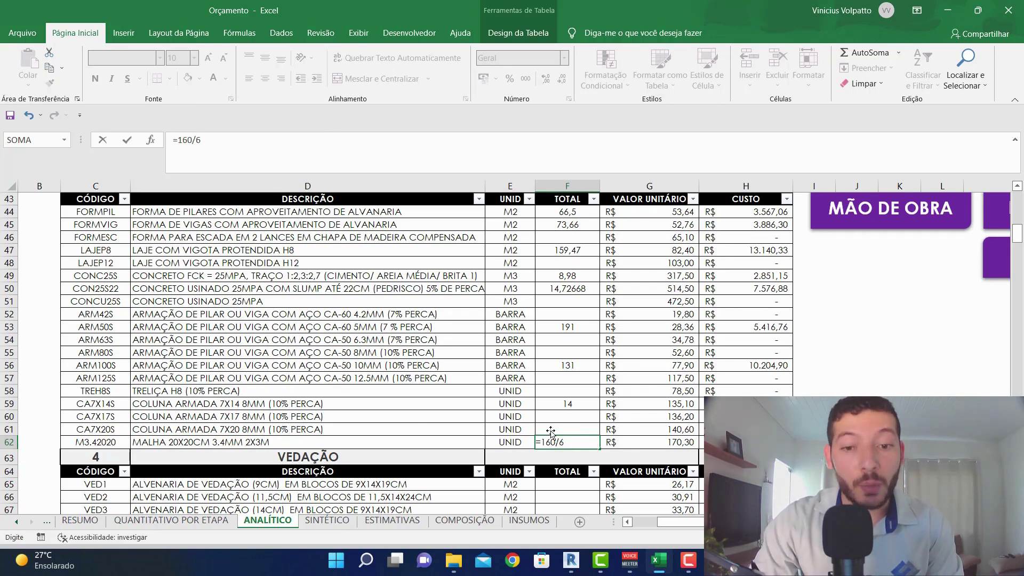
key("Return")
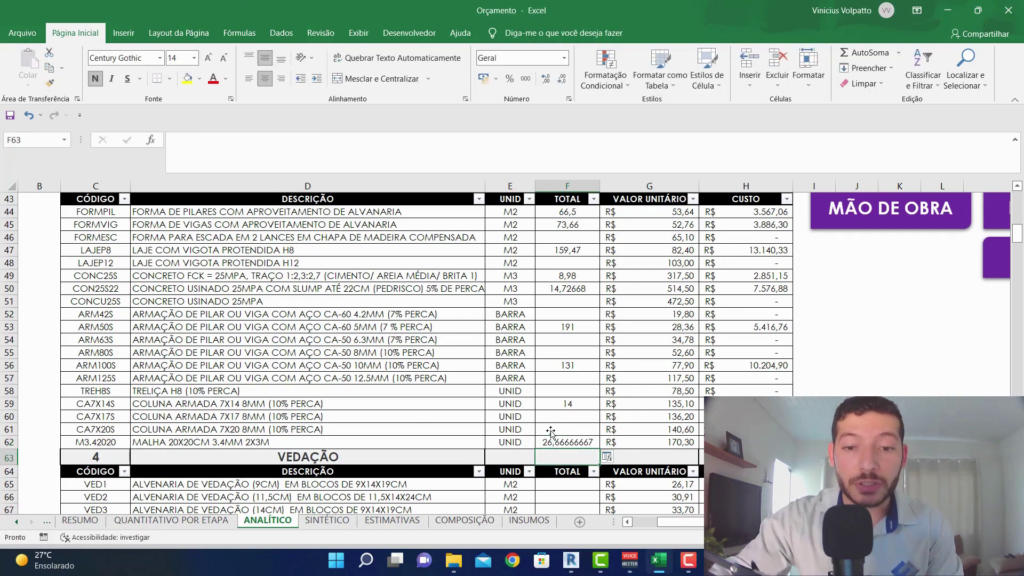
left_click(567, 443)
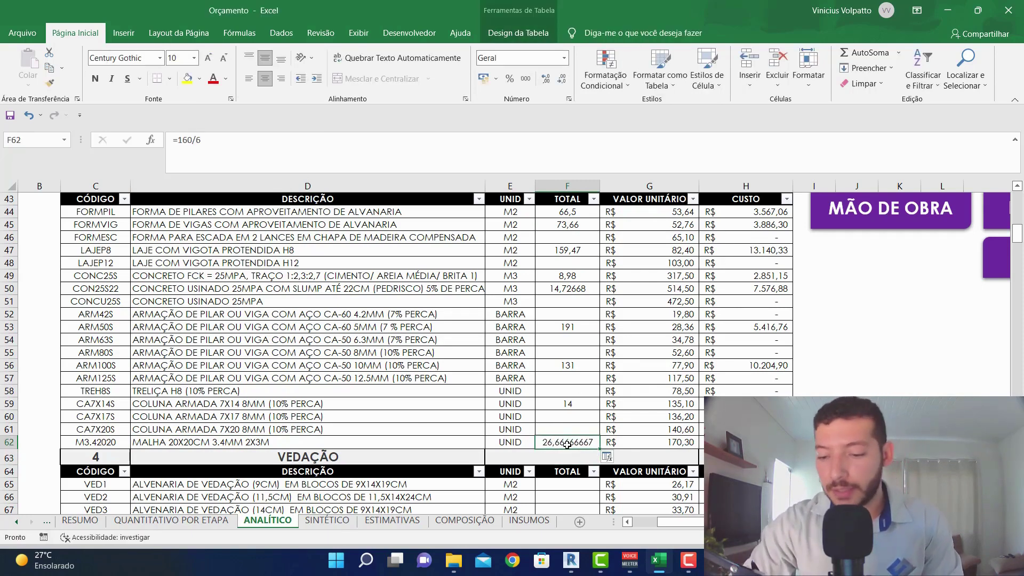
type("27")
key("Return")
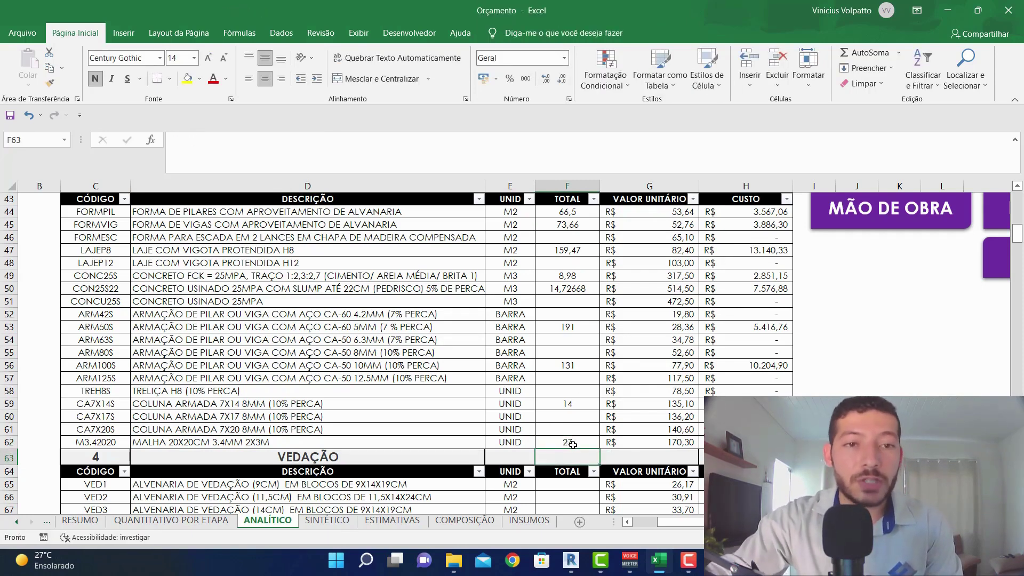
Step: Sort the stage table on the SINTÉTICO sheet by PERCENTUAL from largest to smallest
scroll(538, 382, "up", 1)
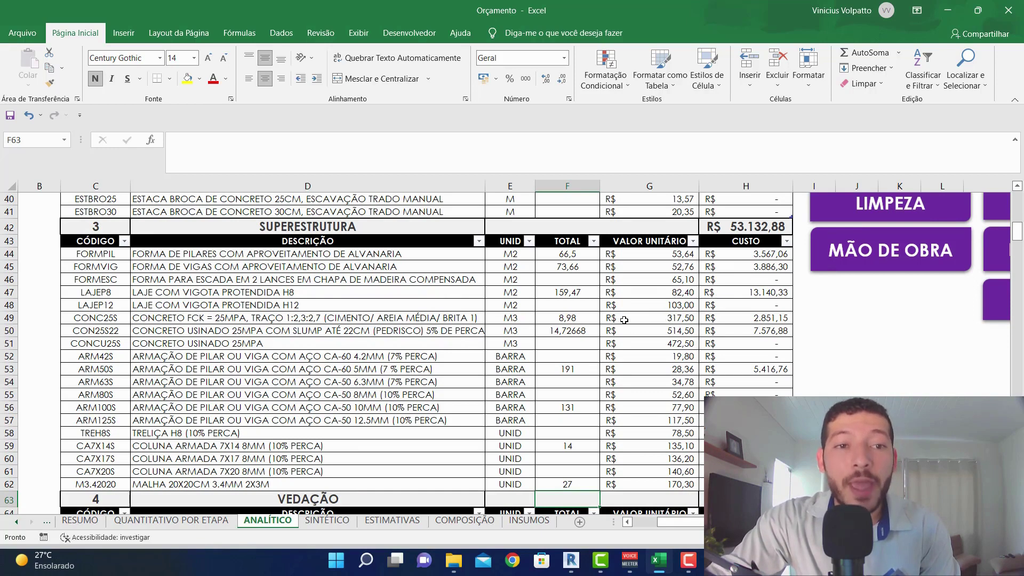
left_click(327, 520)
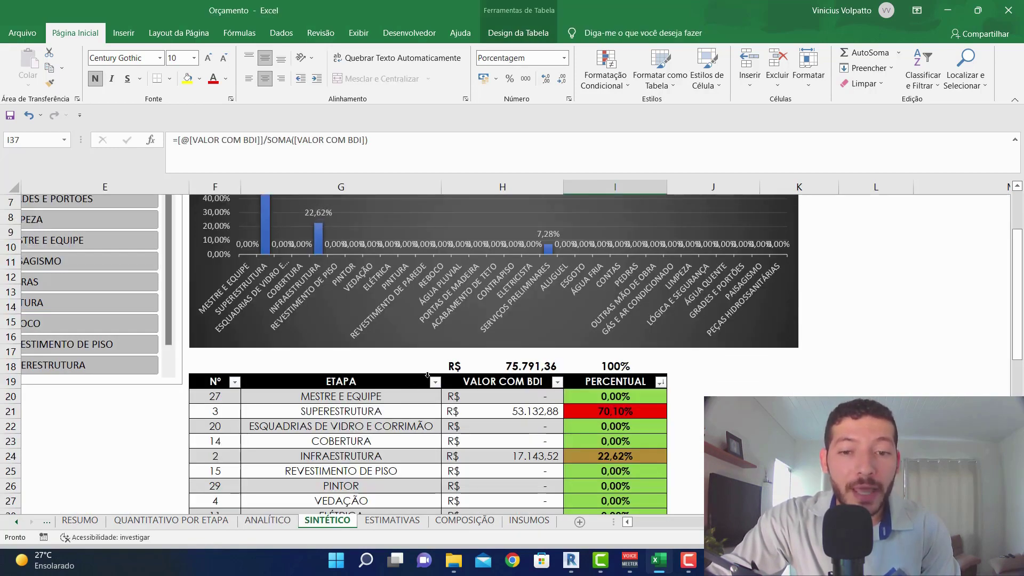
scroll(427, 375, "down", 2)
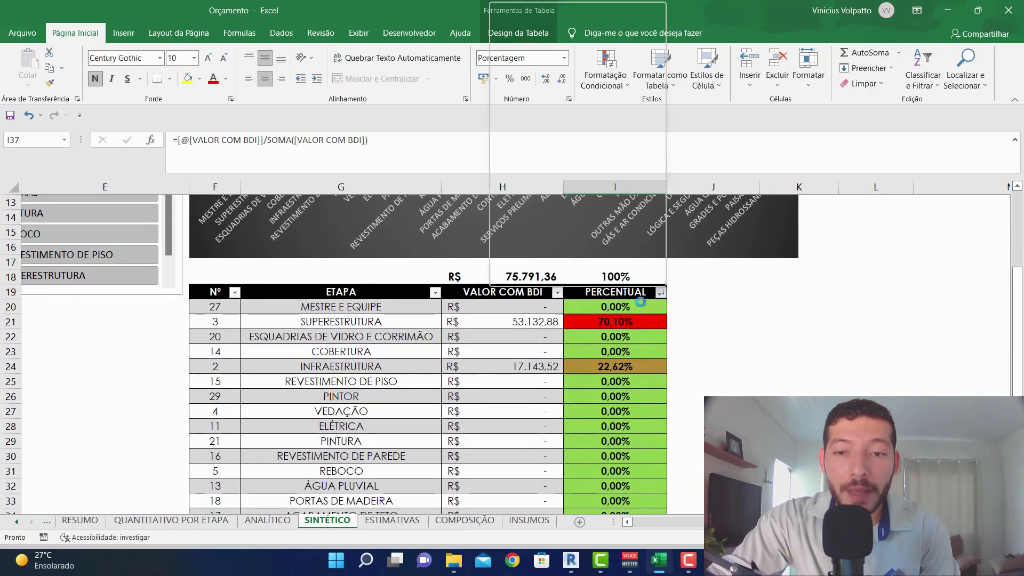
key("Escape")
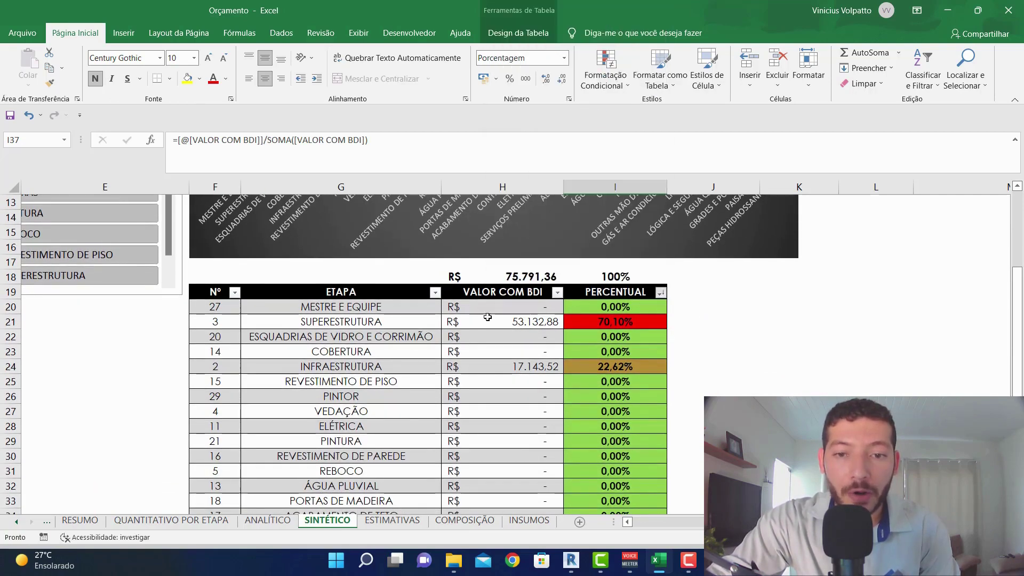
scroll(488, 316, "up", 1)
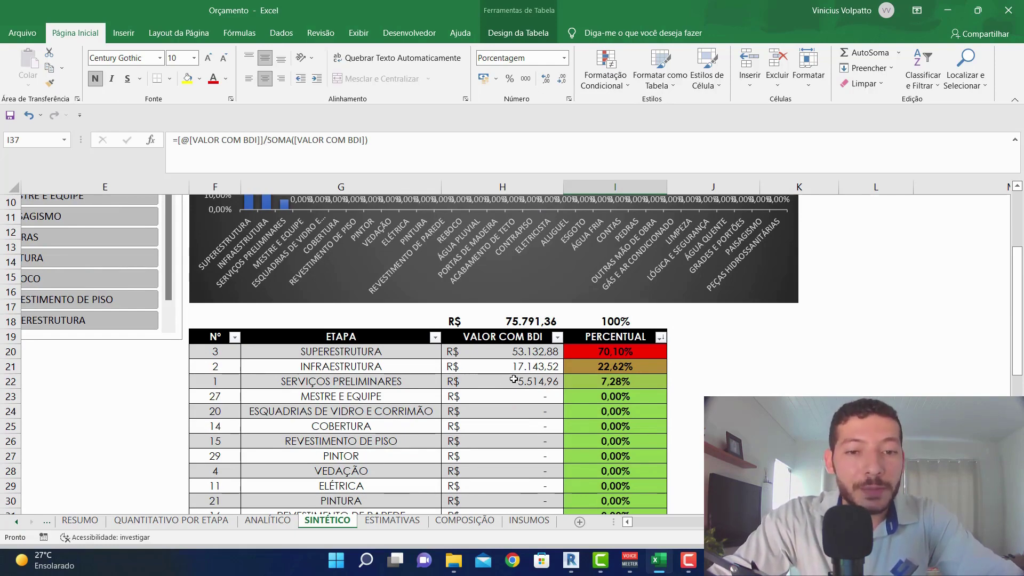
scroll(512, 379, "up", 1)
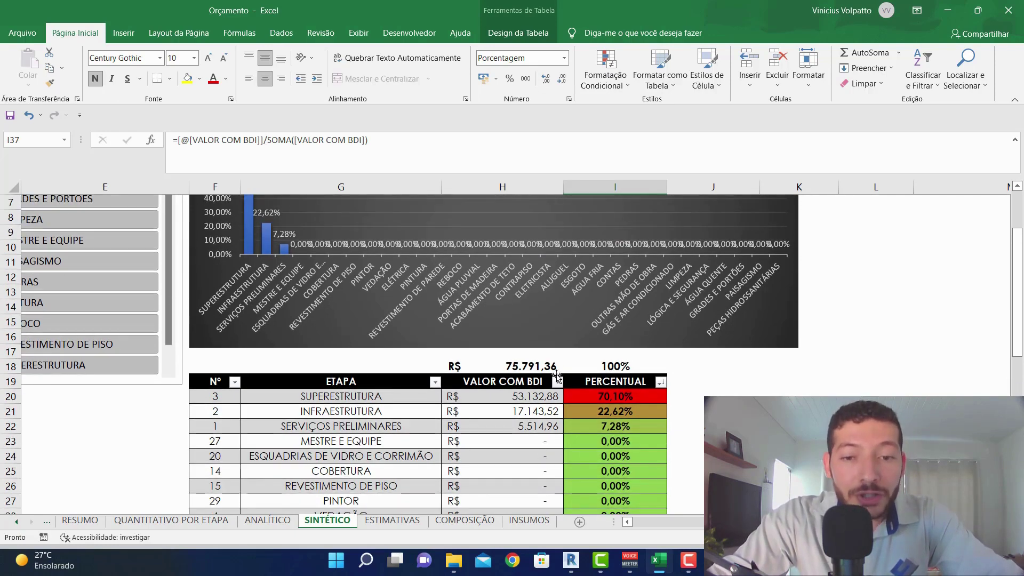